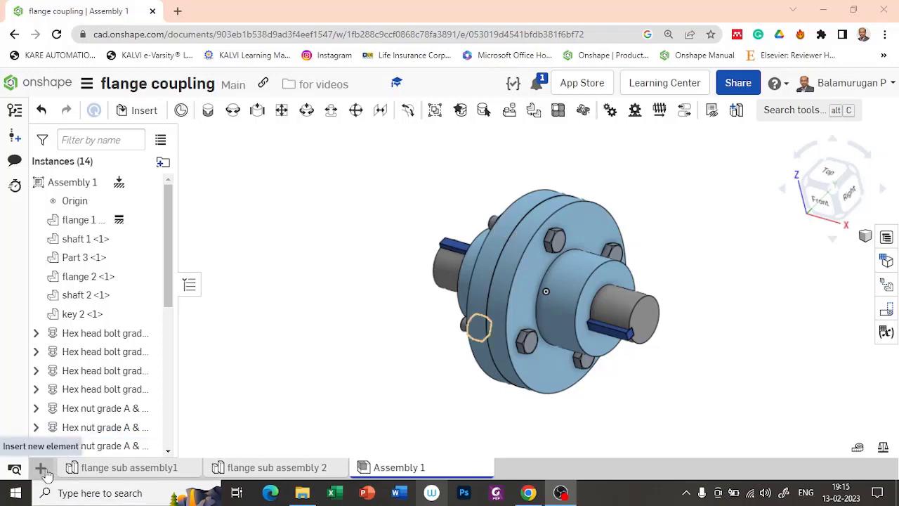
# Create a new drawing from Onshape's ISO_A4.dwt template with no views
pyautogui.click(41, 469)
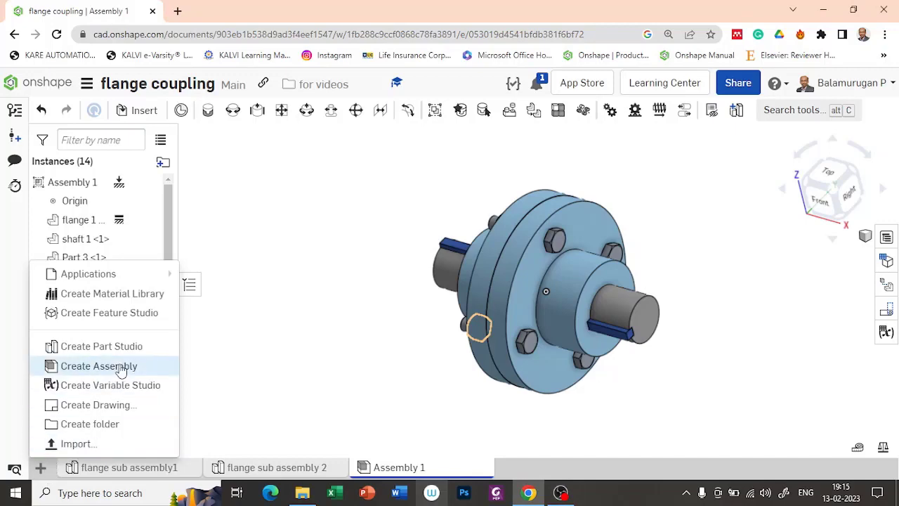
pyautogui.click(110, 410)
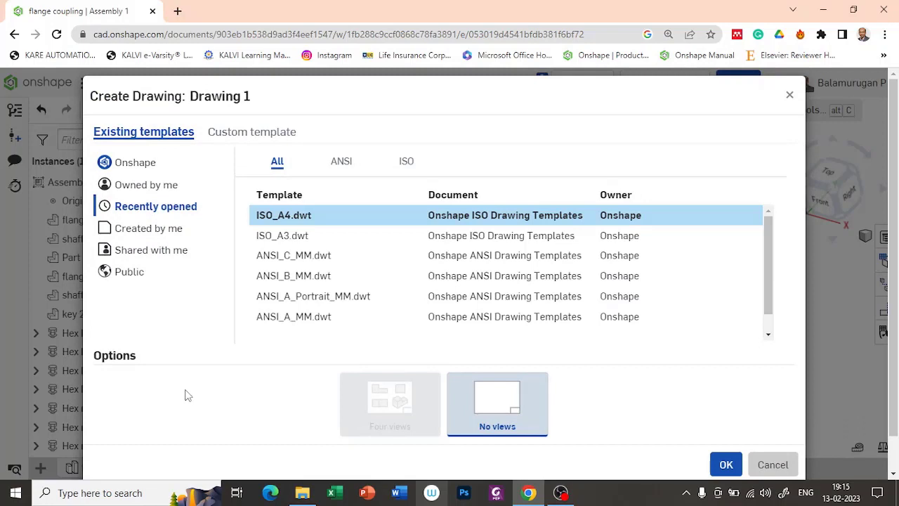
pyautogui.click(152, 167)
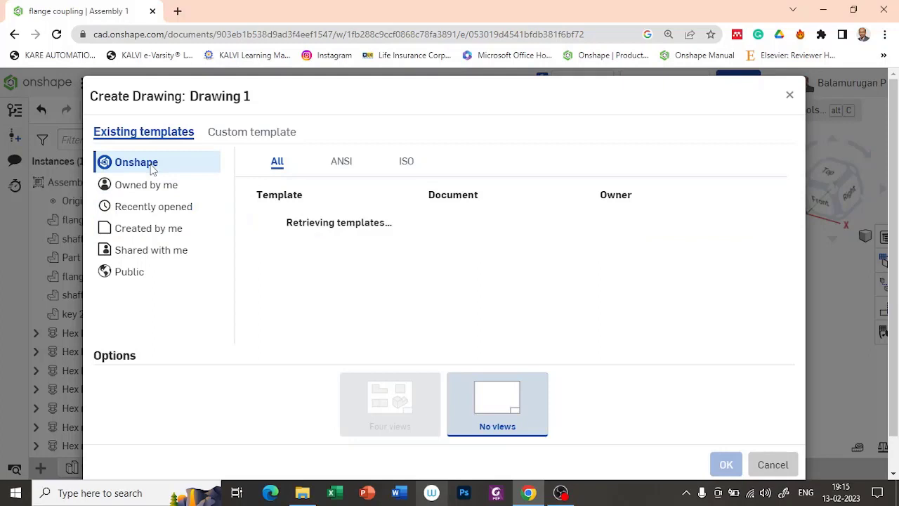
pyautogui.click(408, 164)
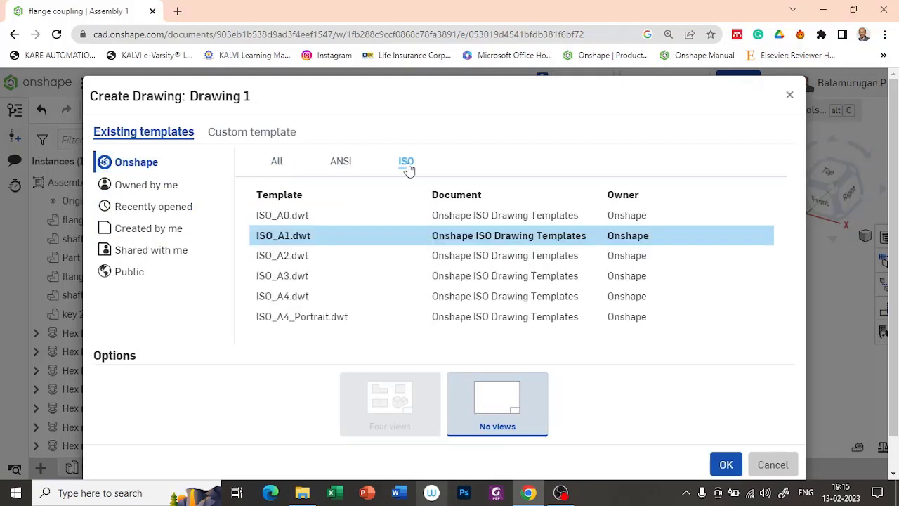
pyautogui.click(298, 305)
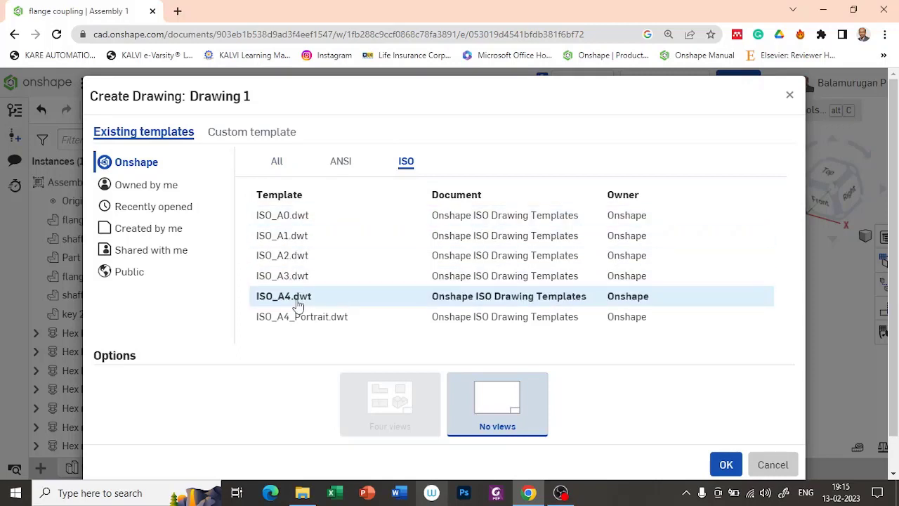
pyautogui.click(726, 465)
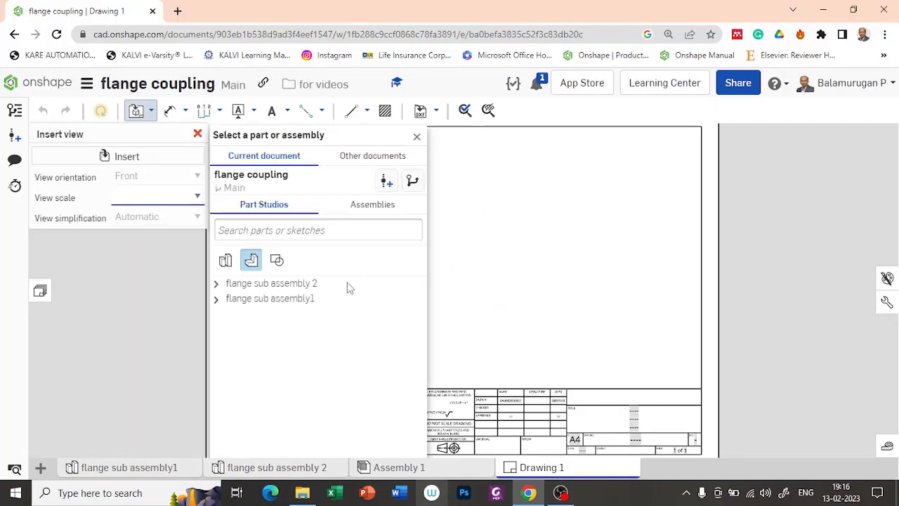
# Insert a front view of Assembly 1 at 1:8 in the sheet's upper-left area and project the top view below it
pyautogui.click(372, 208)
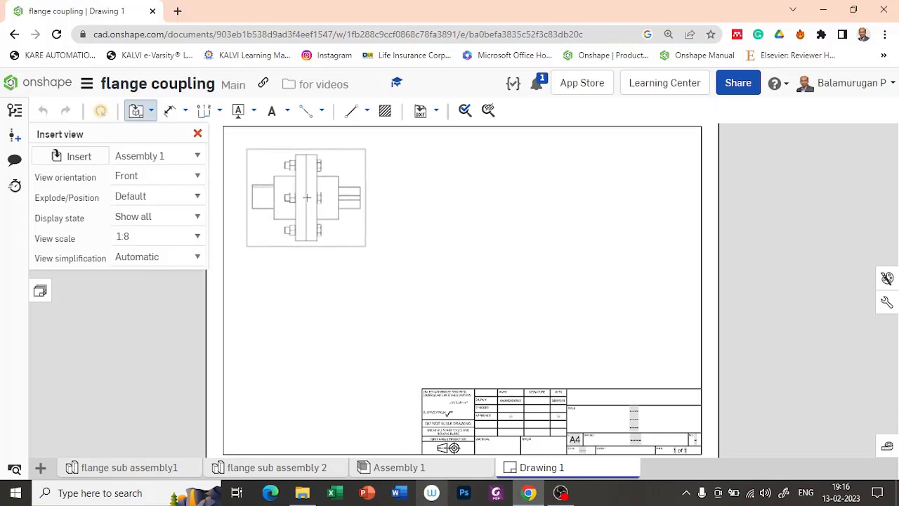
pyautogui.click(307, 198)
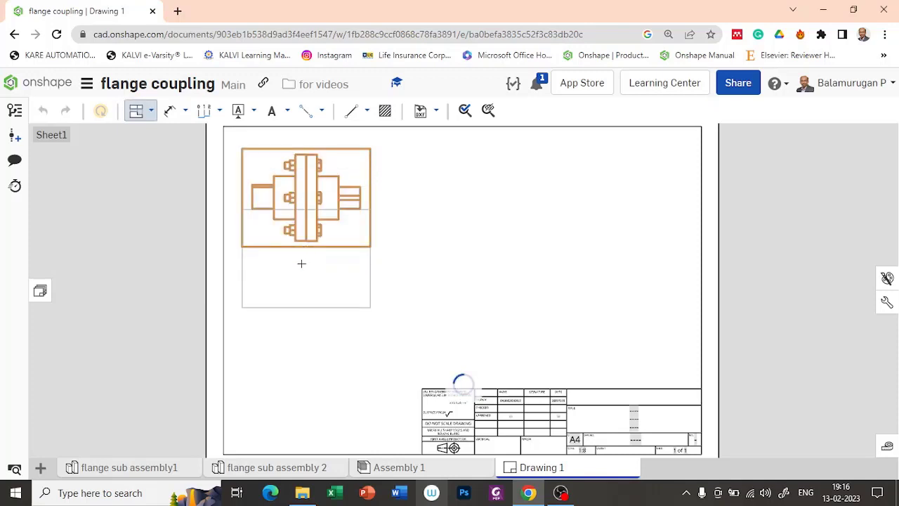
pyautogui.click(293, 317)
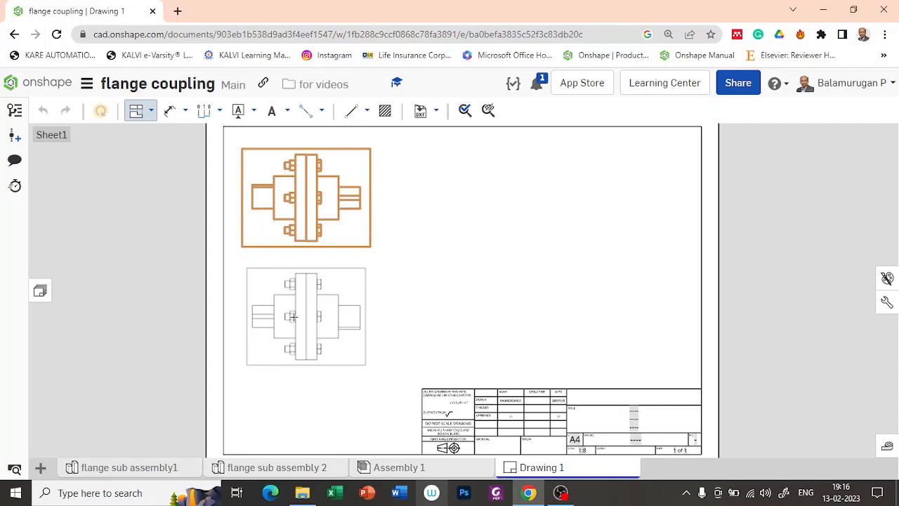
pyautogui.click(293, 317)
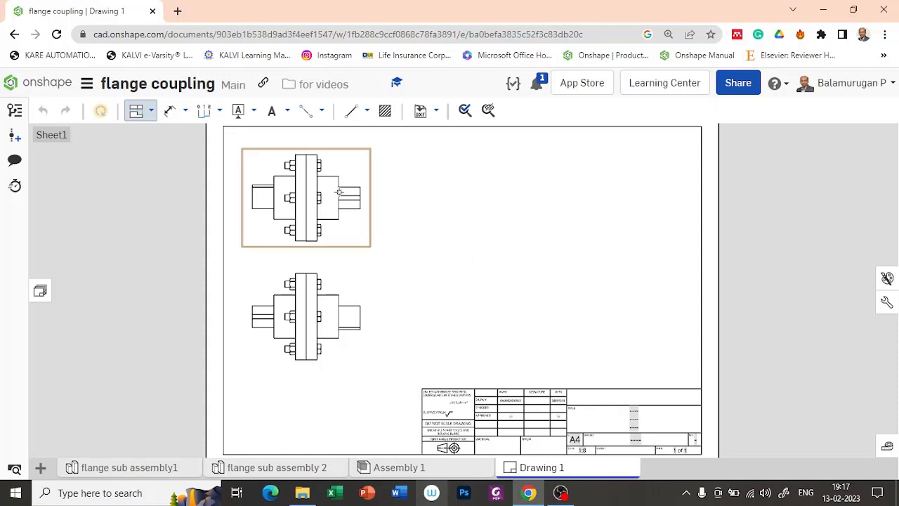
# Project the left side view beside the front view and an isometric view diagonally below it
pyautogui.moveTo(340, 192); pyautogui.dragTo(441, 193)
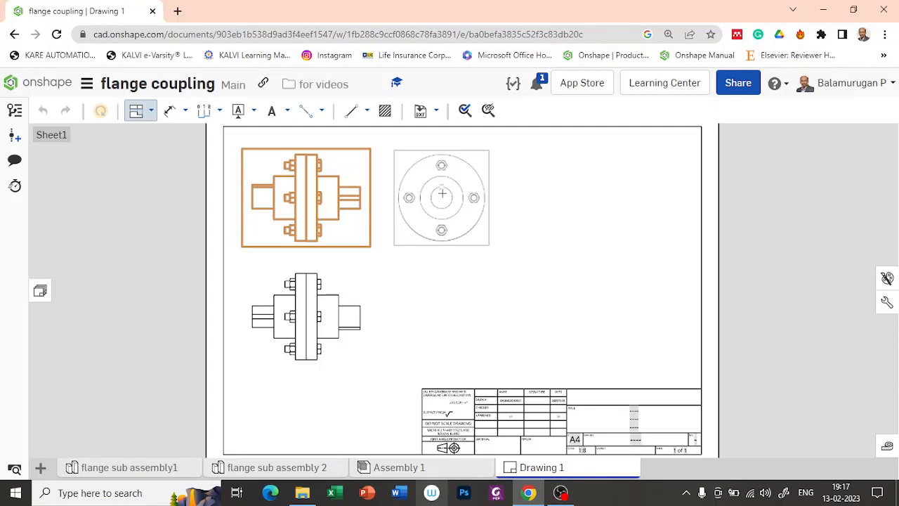
pyautogui.click(442, 193)
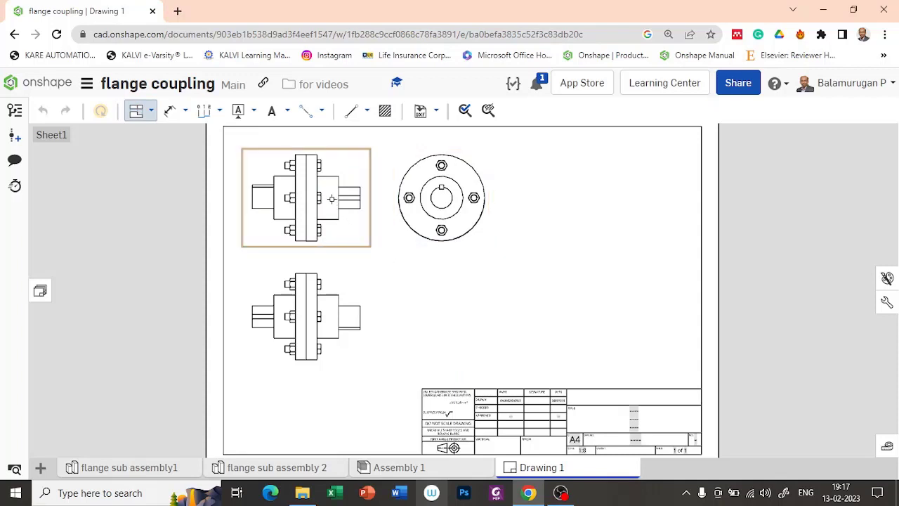
pyautogui.click(331, 199)
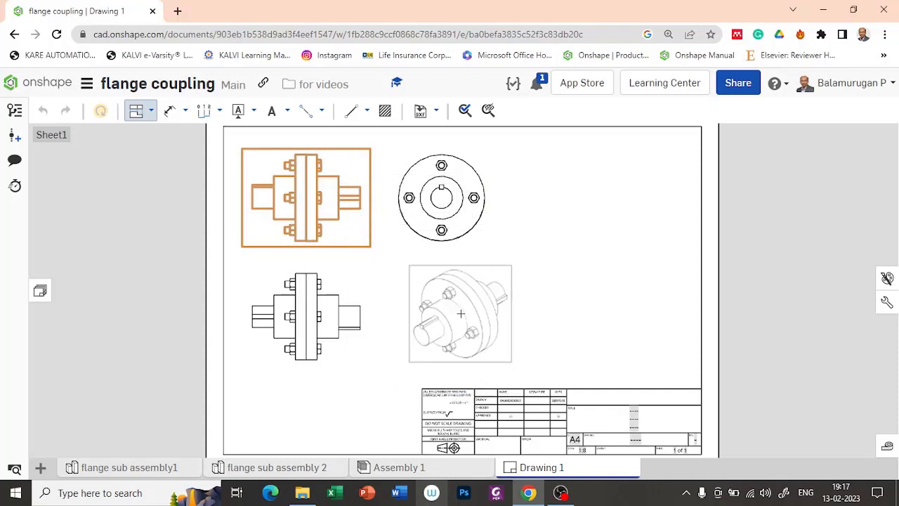
pyautogui.click(460, 313)
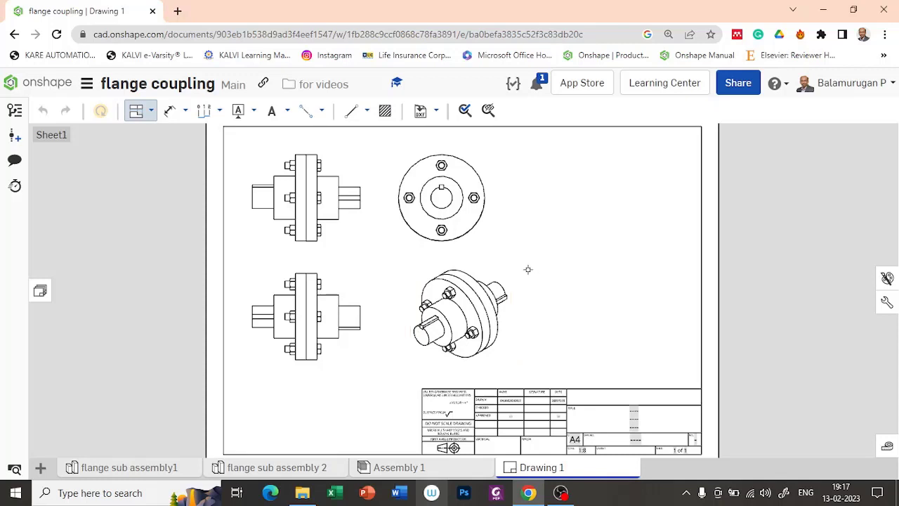
# Show the isometric view of the assembly as a shaded view
pyautogui.click(486, 280)
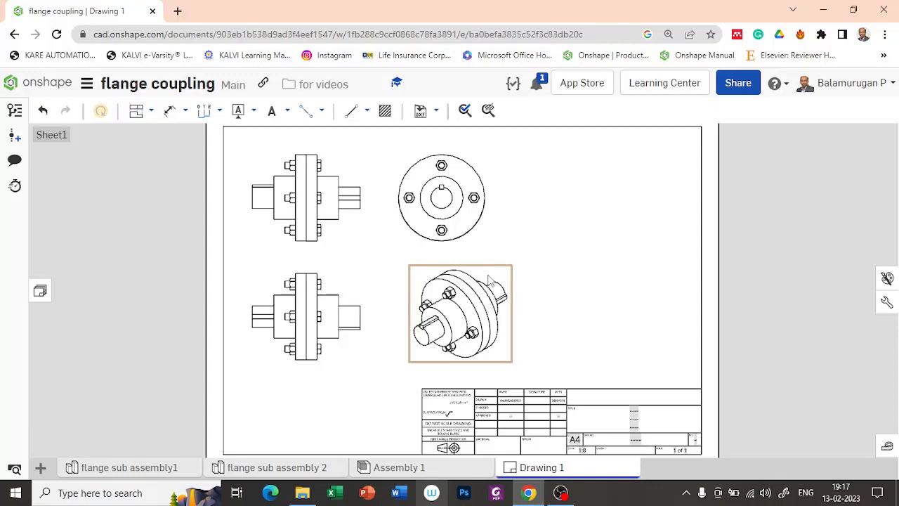
pyautogui.rightClick(488, 271)
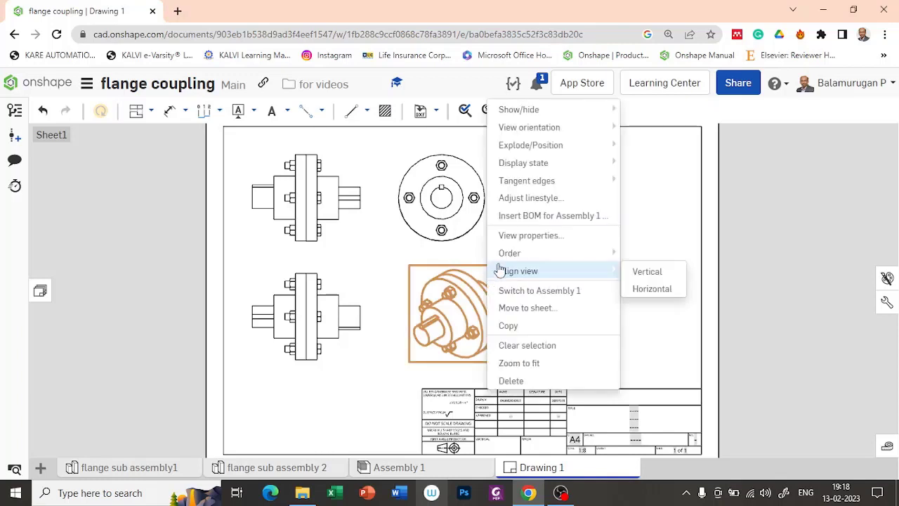
pyautogui.moveTo(548, 116)
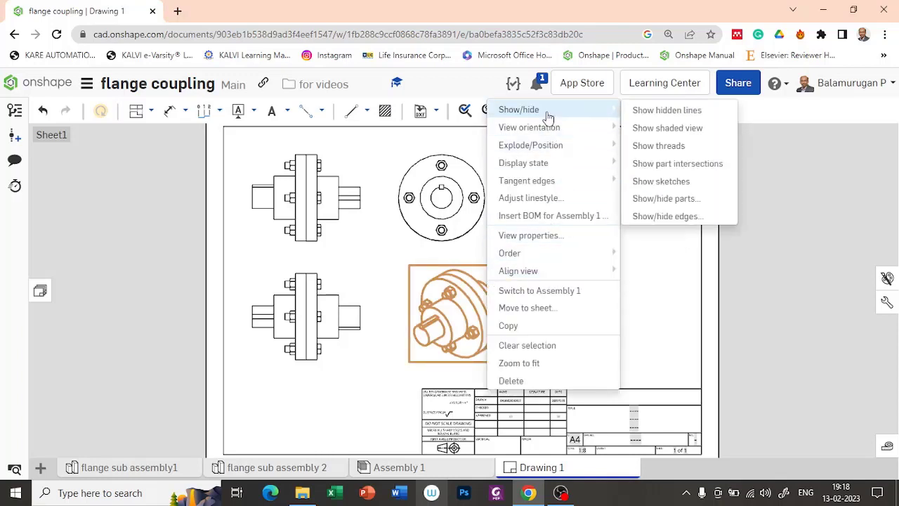
pyautogui.click(655, 135)
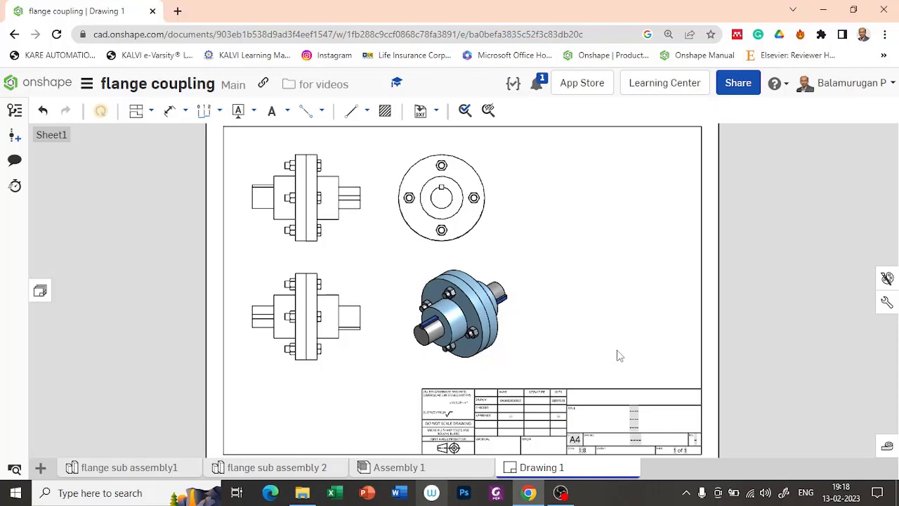
# Replace the middle placeholder line in the title block's TITLE field with "Flange Coupling"
pyautogui.scroll(2, 618, 356)
pyautogui.scroll(3, 618, 356)
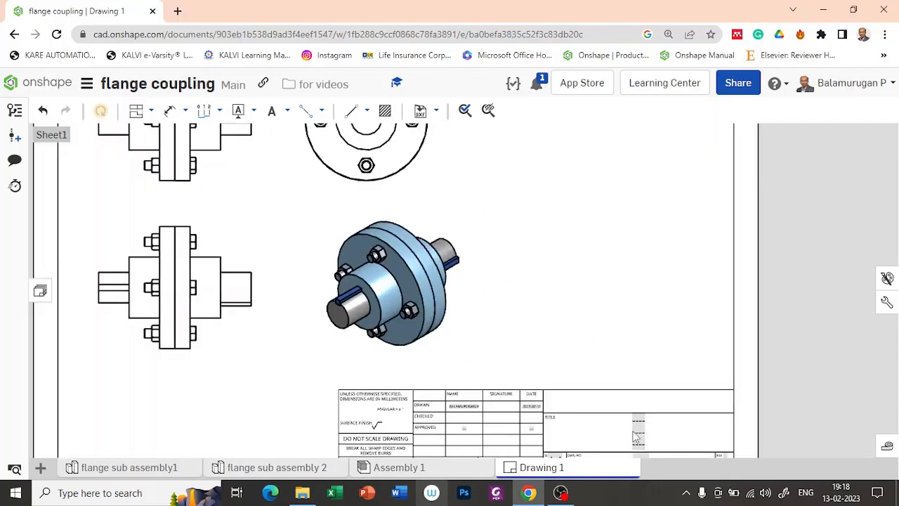
pyautogui.scroll(-3, 576, 300)
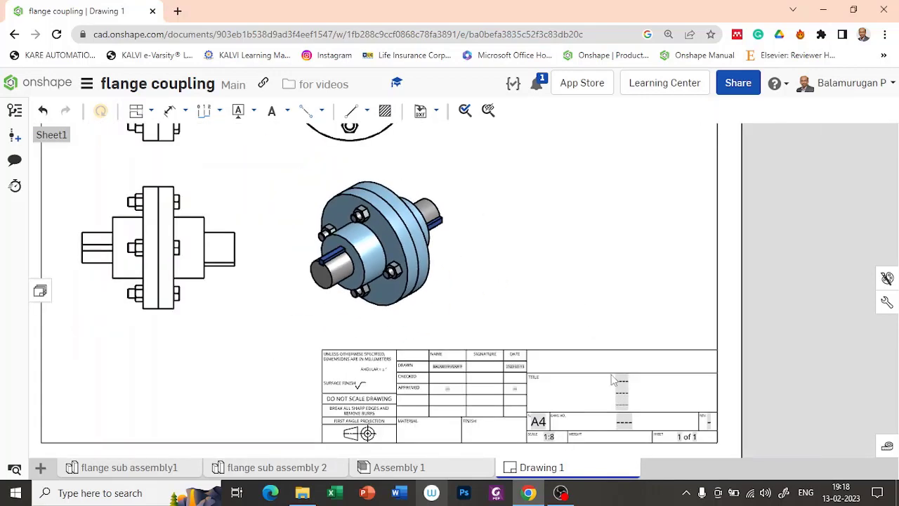
pyautogui.scroll(3, 647, 414)
pyautogui.scroll(2, 647, 414)
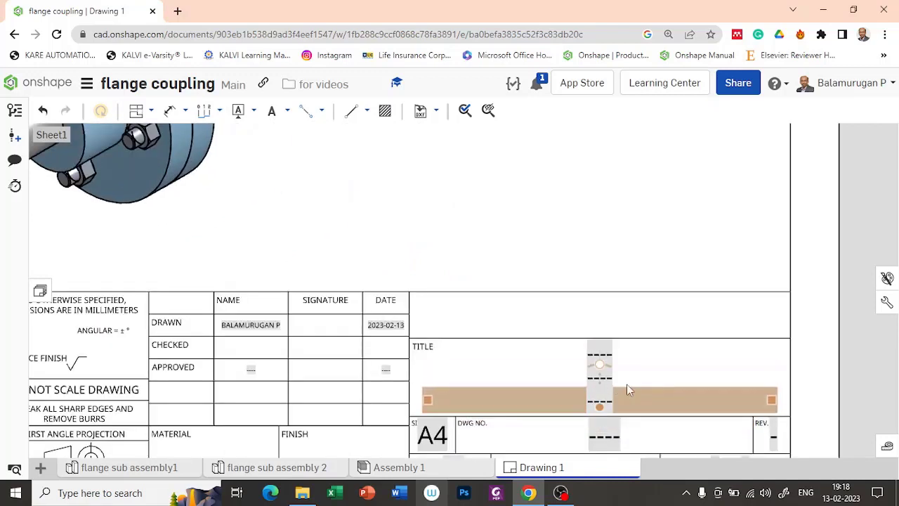
pyautogui.click(580, 393)
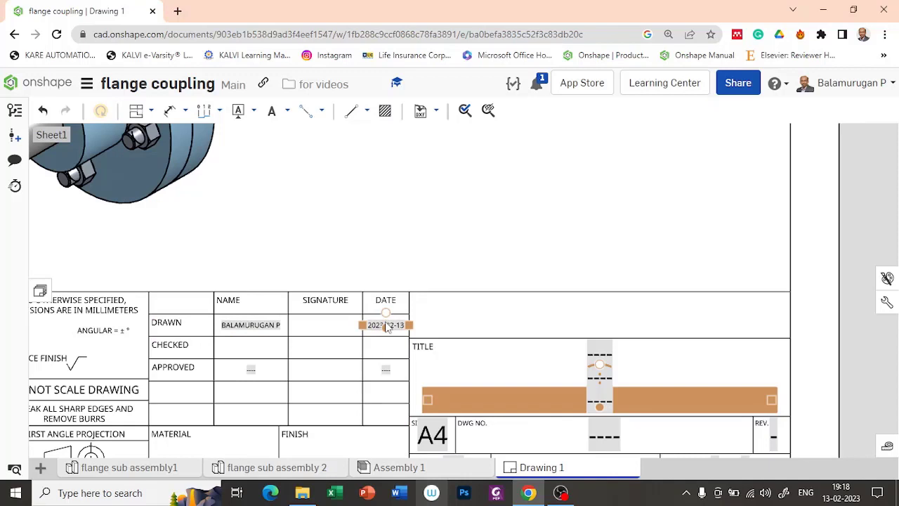
pyautogui.doubleClick(609, 381)
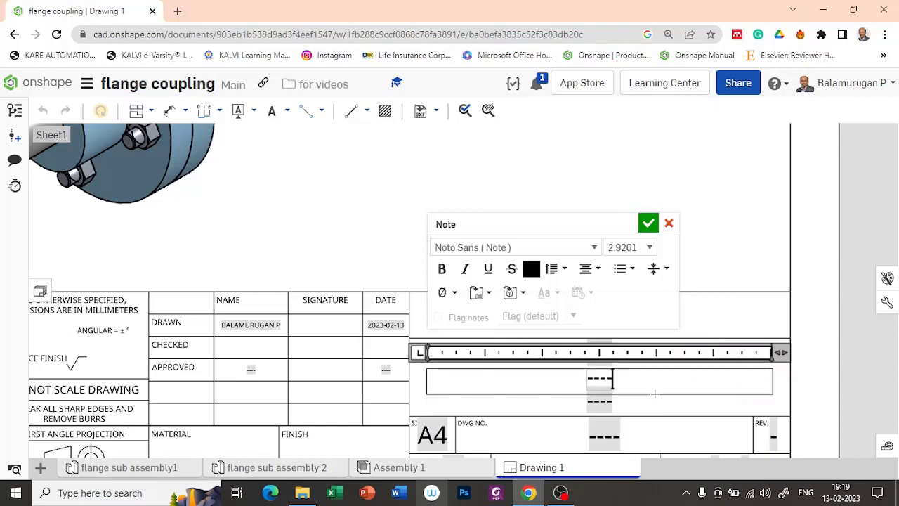
pyautogui.press('BackSpace')
pyautogui.write('Flange')
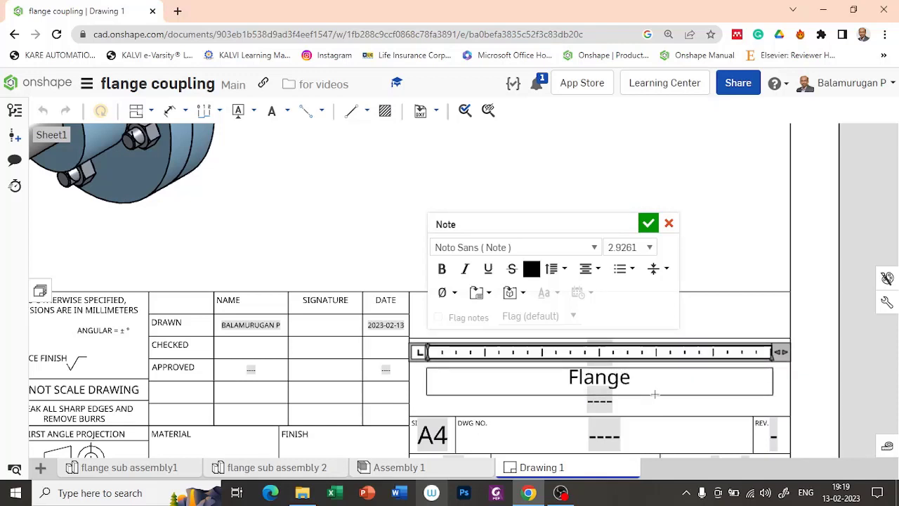
pyautogui.write(' Coupl')
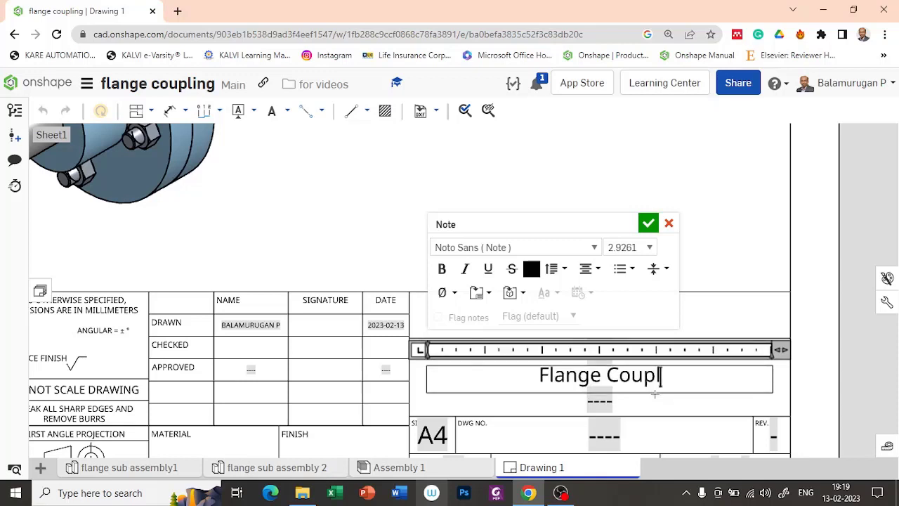
pyautogui.write('ing')
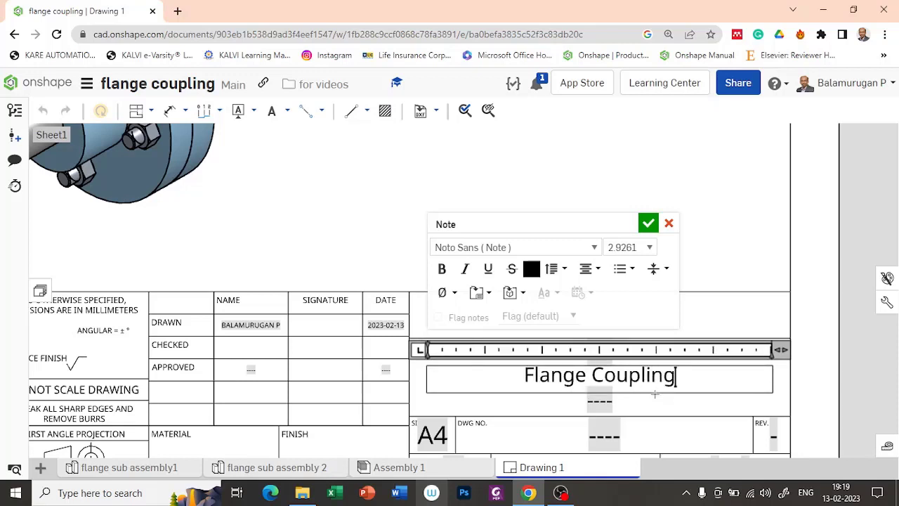
pyautogui.click(648, 224)
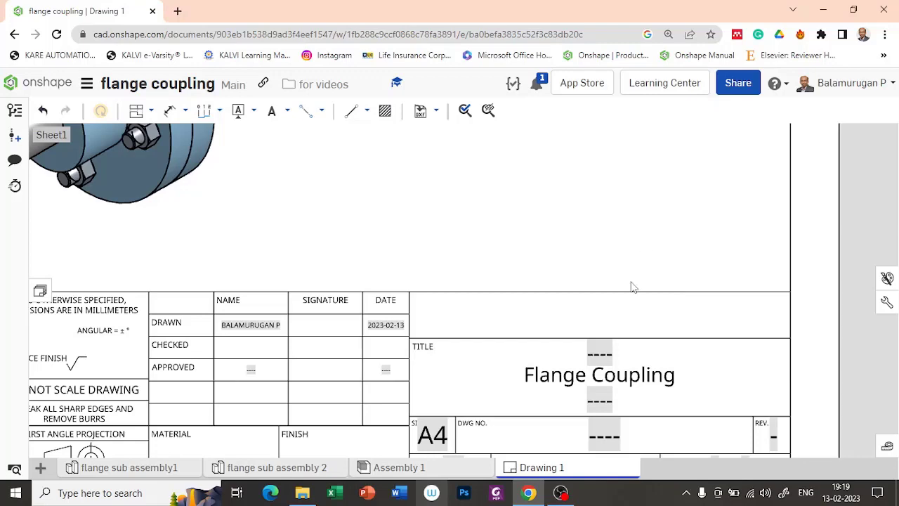
# Rename the current sheet as "Assembly drawing" and add a second sheet to the drawing
pyautogui.scroll(-2, 631, 286)
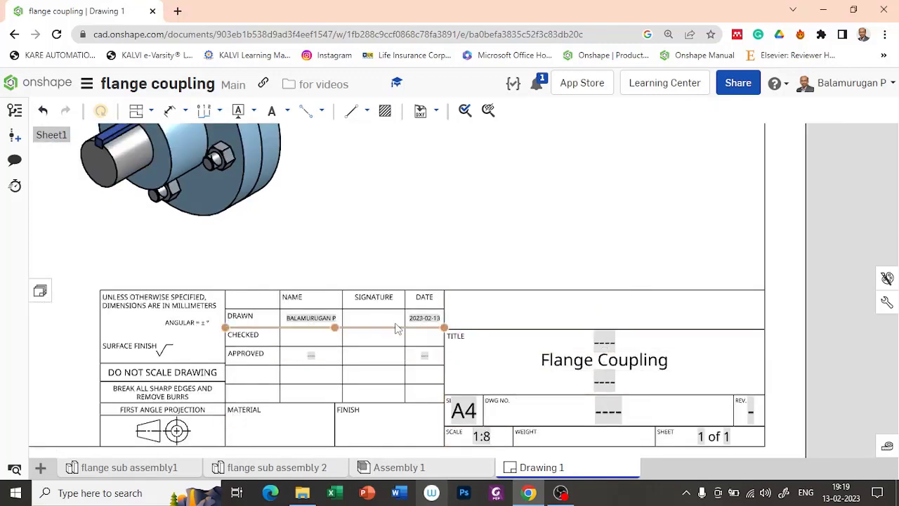
pyautogui.scroll(-4, 409, 344)
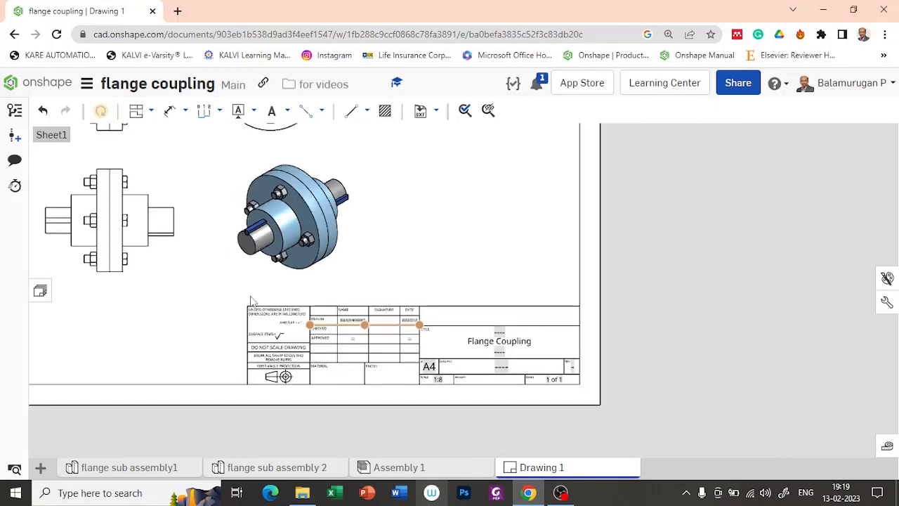
pyautogui.scroll(5, 488, 293)
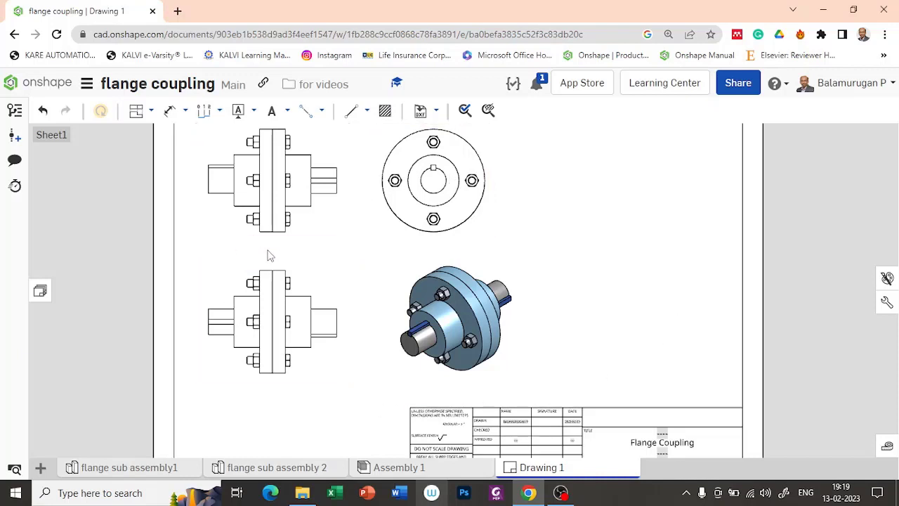
pyautogui.click(41, 293)
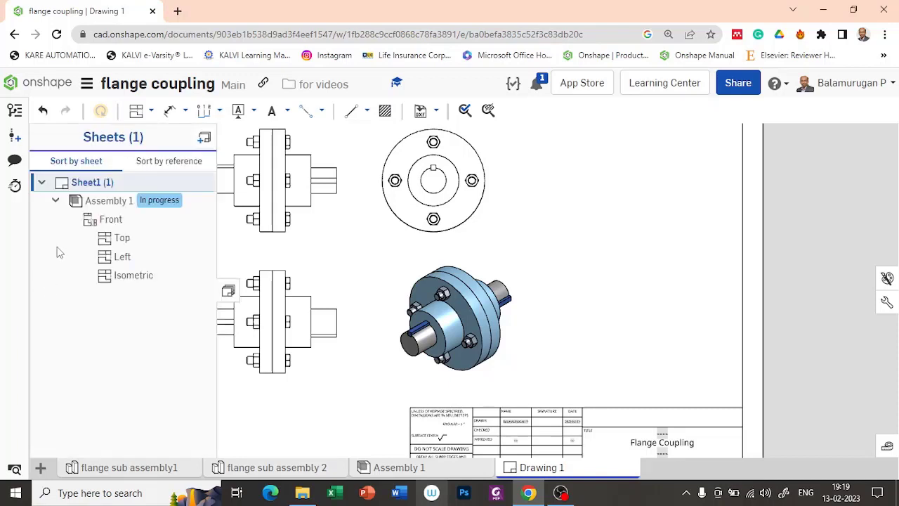
pyautogui.rightClick(95, 184)
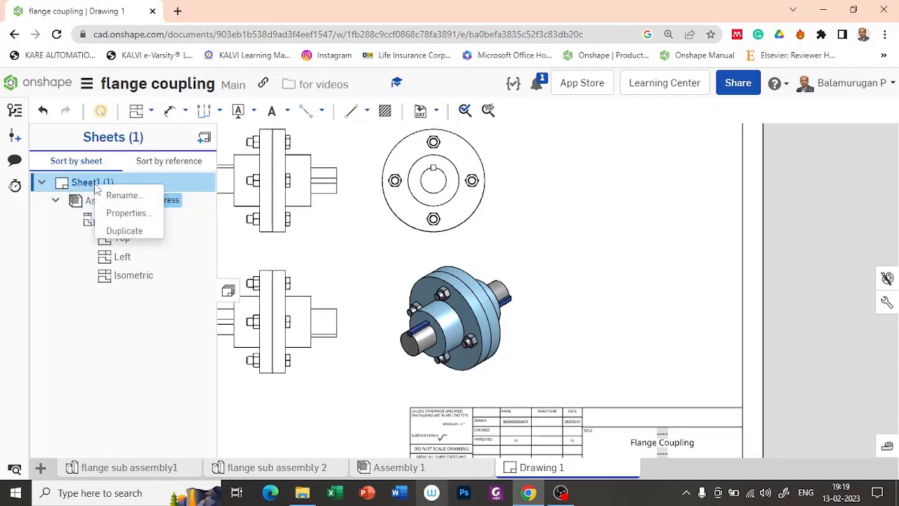
pyautogui.click(129, 194)
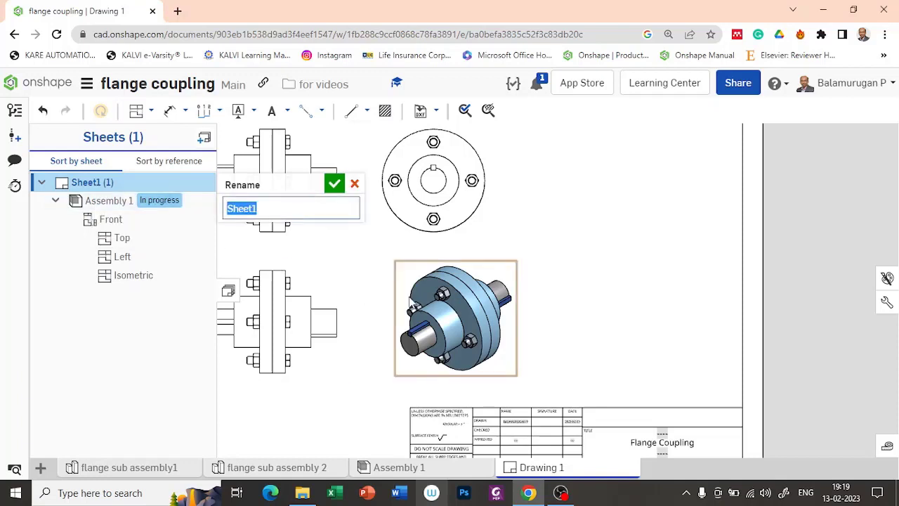
pyautogui.write('Ass')
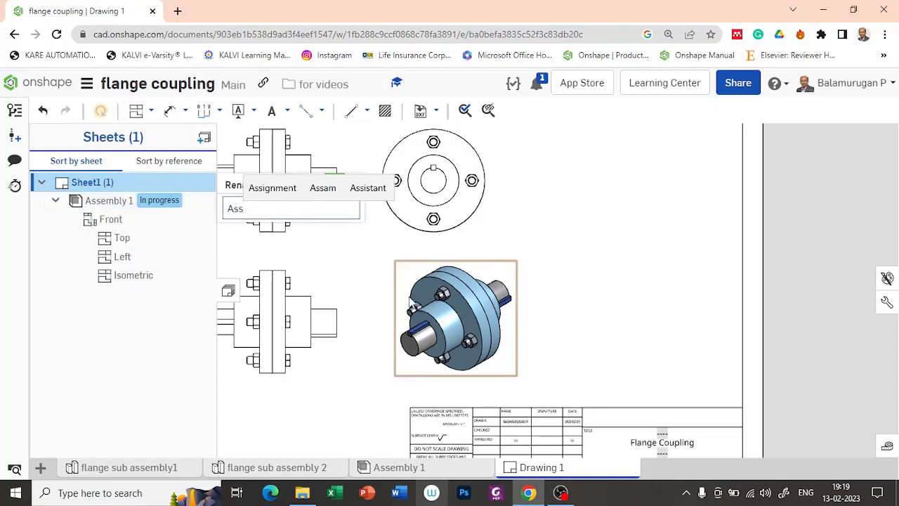
pyautogui.write('embly')
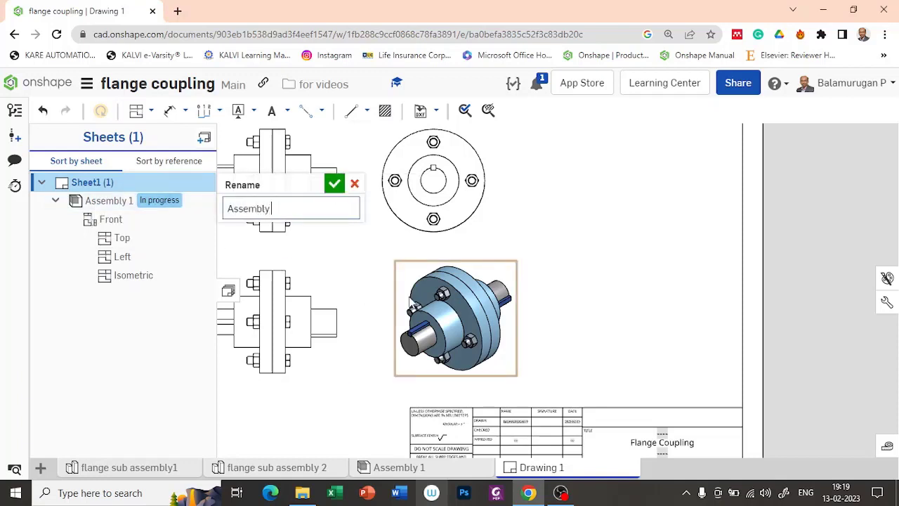
pyautogui.write(' drawing')
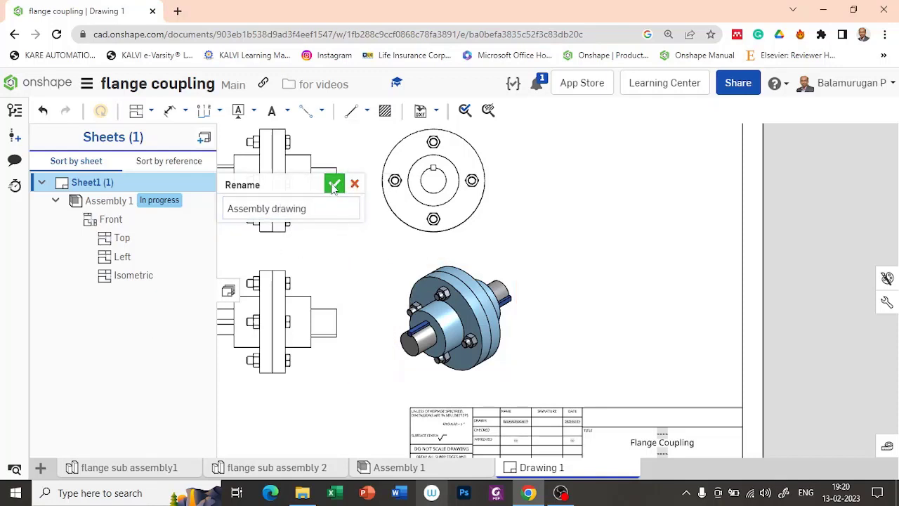
pyautogui.click(332, 185)
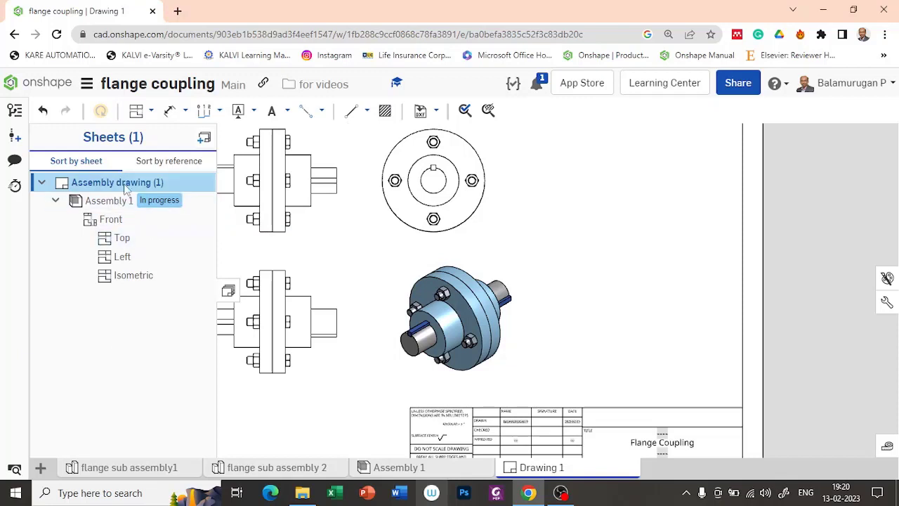
pyautogui.click(204, 139)
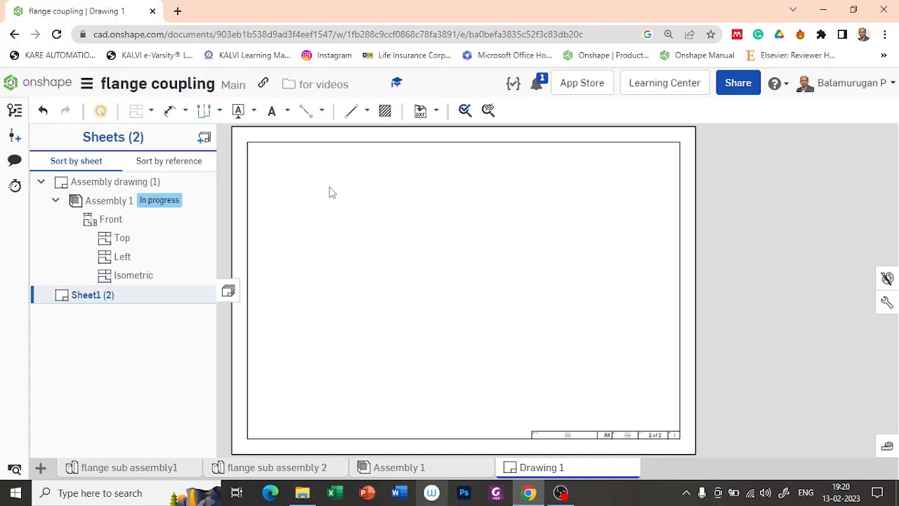
pyautogui.click(228, 291)
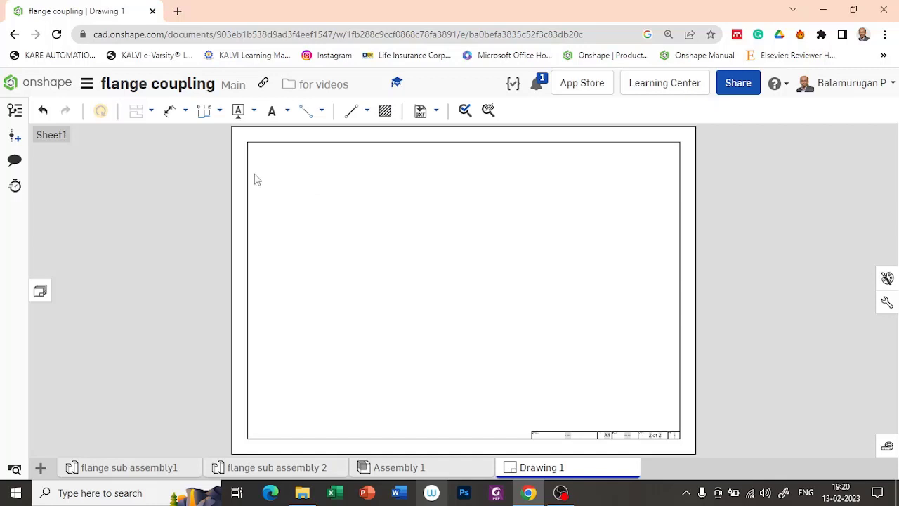
# Insert a top view of flange 1 from flange sub assembly1 at 1:8 near the new sheet's left border, without any projected views
pyautogui.click(152, 112)
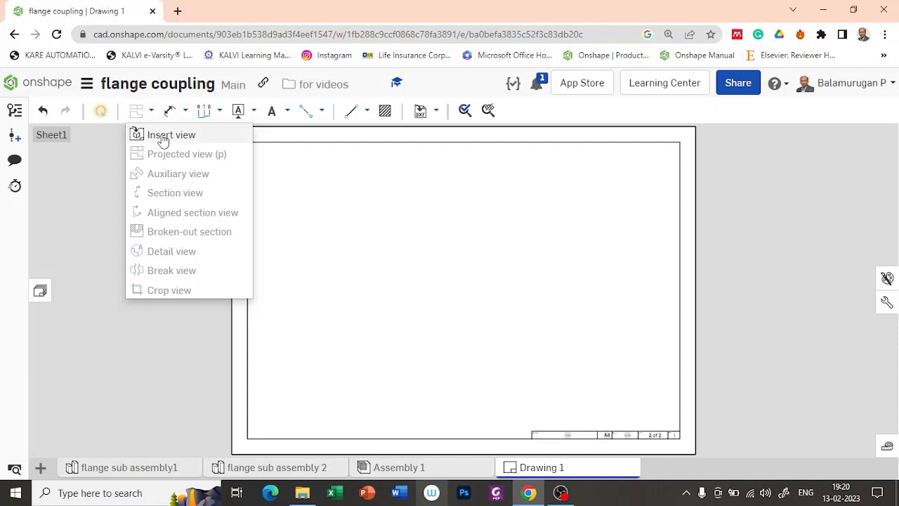
pyautogui.click(162, 139)
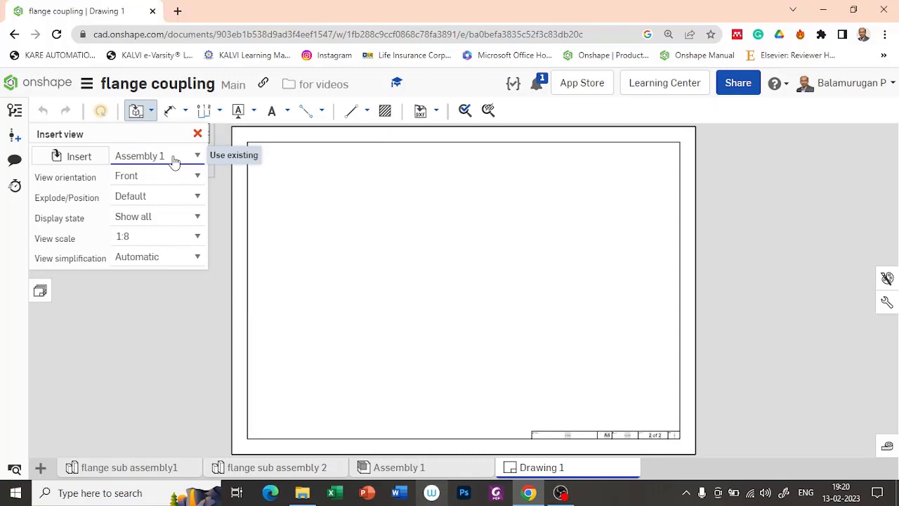
pyautogui.click(174, 160)
pyautogui.click(174, 162)
pyautogui.click(86, 156)
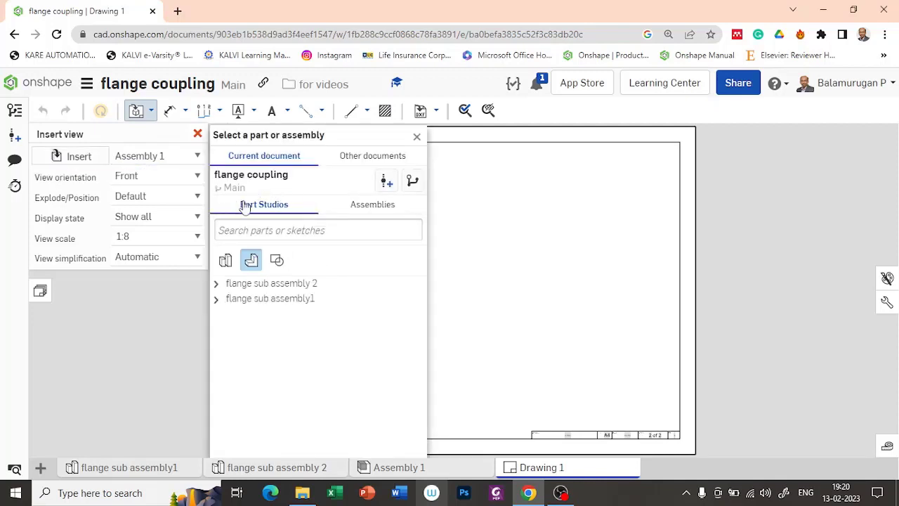
pyautogui.click(217, 285)
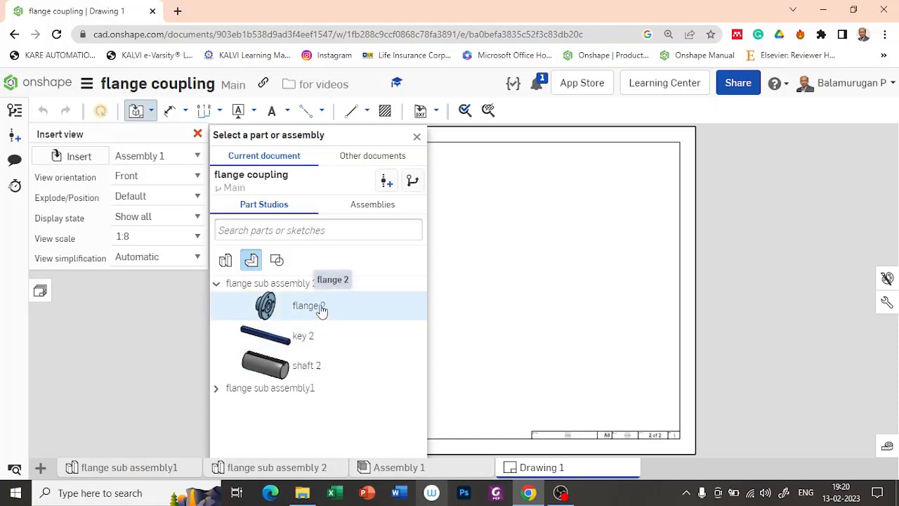
pyautogui.click(216, 388)
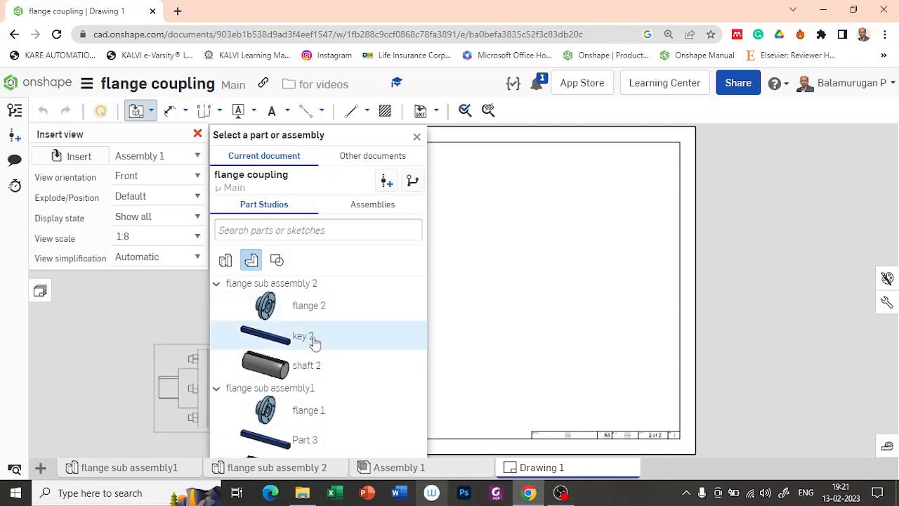
pyautogui.click(309, 415)
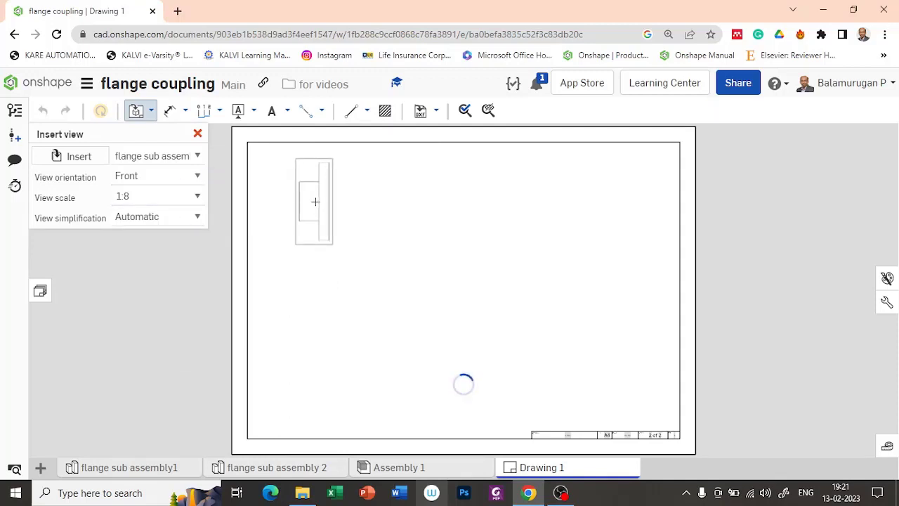
pyautogui.click(197, 176)
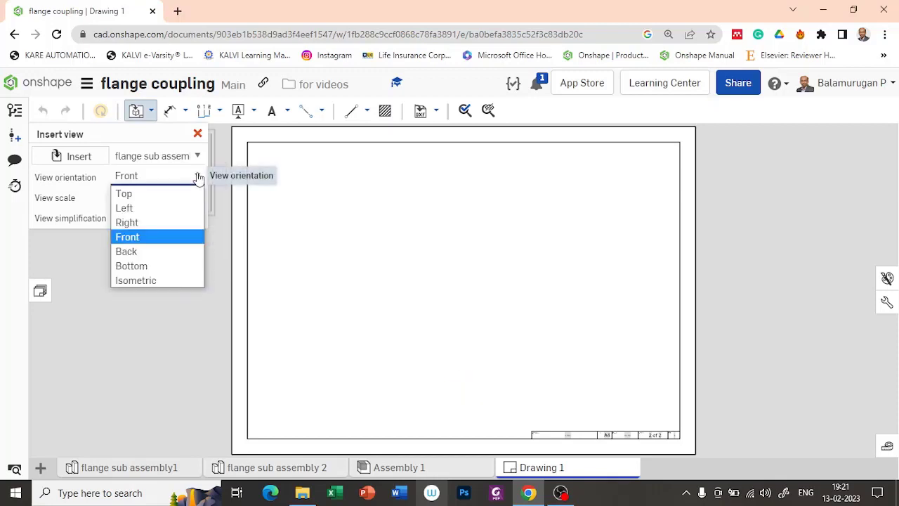
pyautogui.click(150, 195)
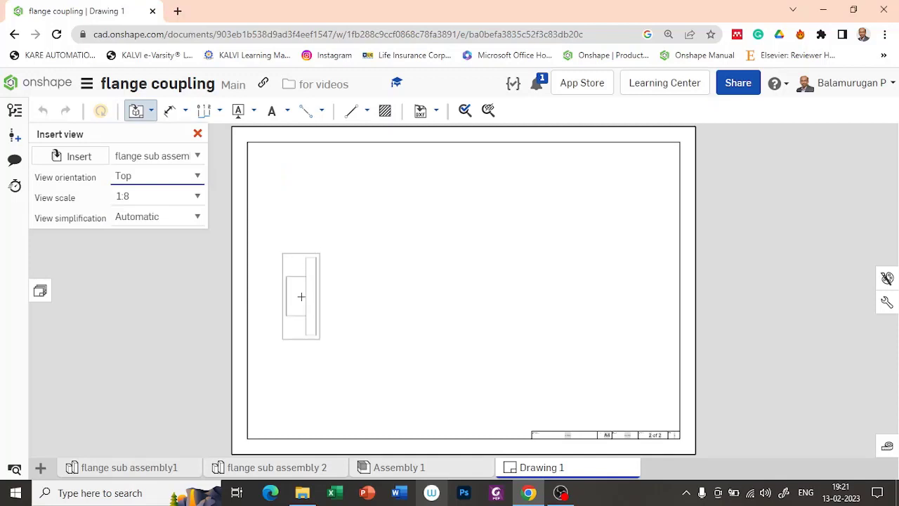
pyautogui.click(304, 289)
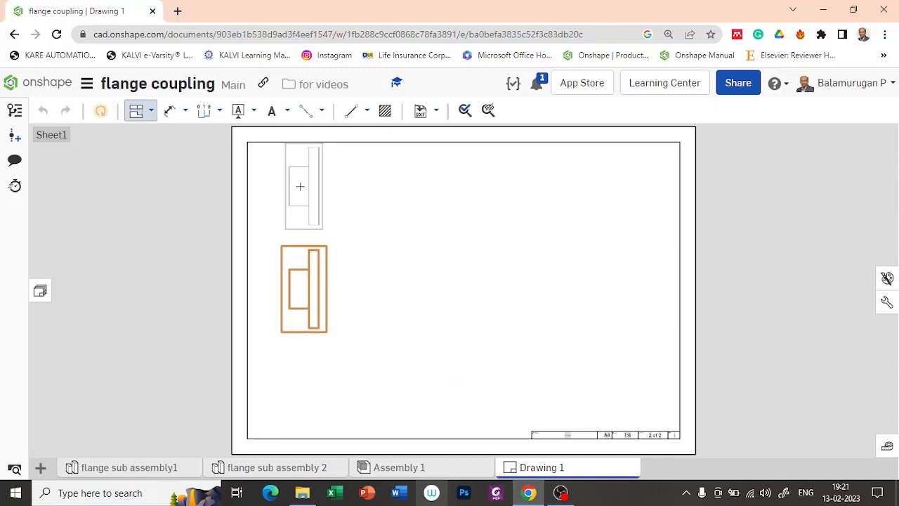
pyautogui.press('Escape')
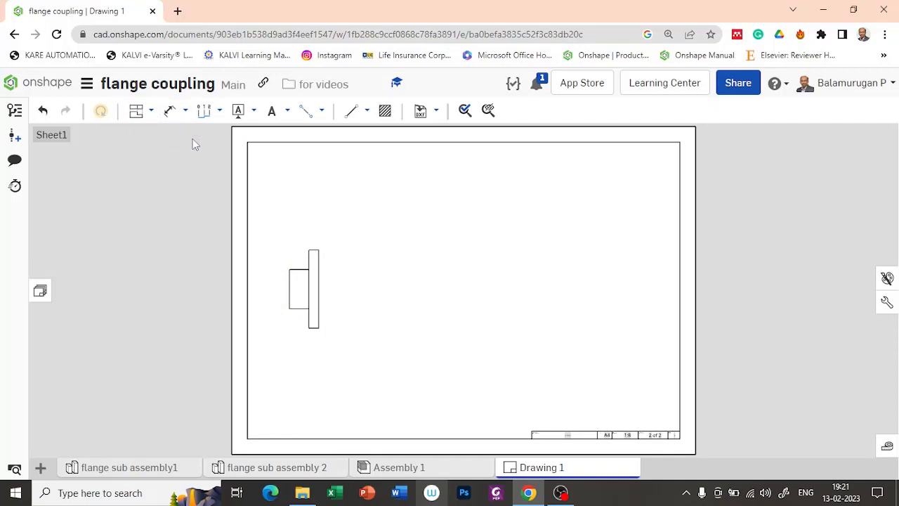
# Create section view A-A with a horizontal cut line through the centre of the flange's top view and place it above that view
pyautogui.click(163, 113)
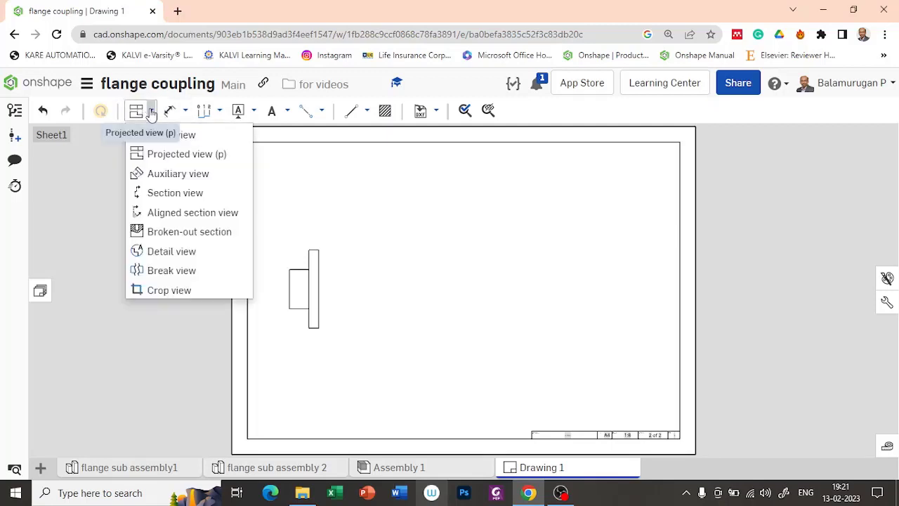
pyautogui.click(172, 194)
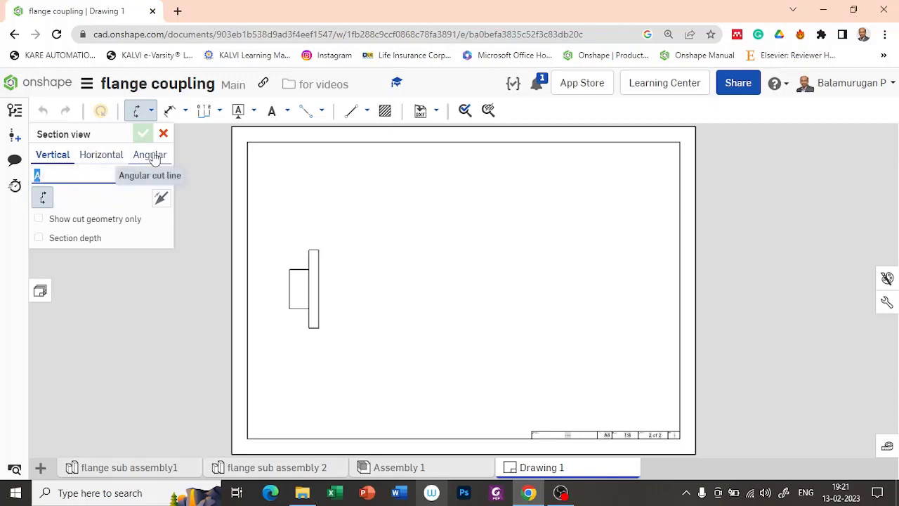
pyautogui.click(102, 155)
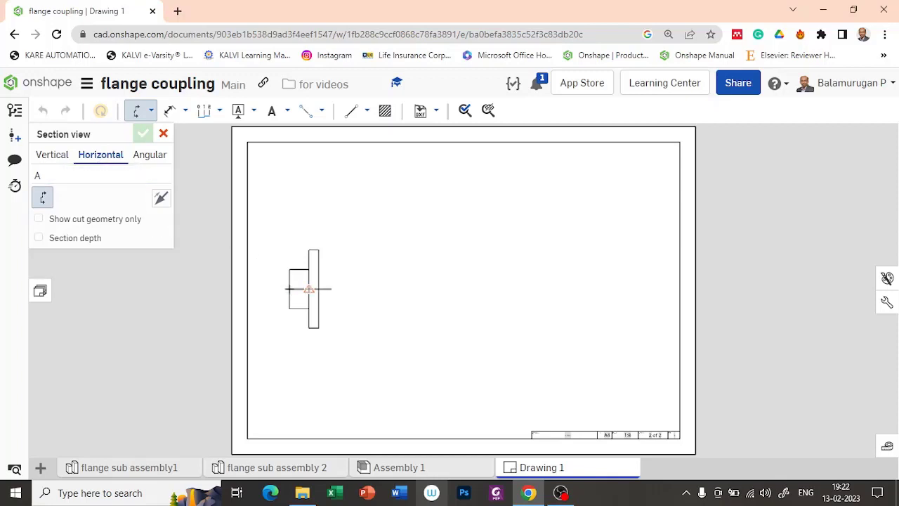
pyautogui.click(309, 288)
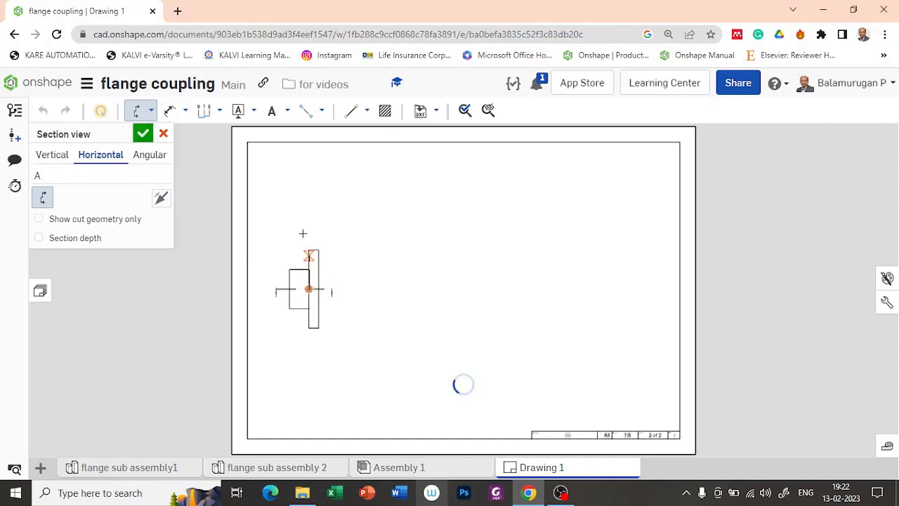
pyautogui.click(300, 195)
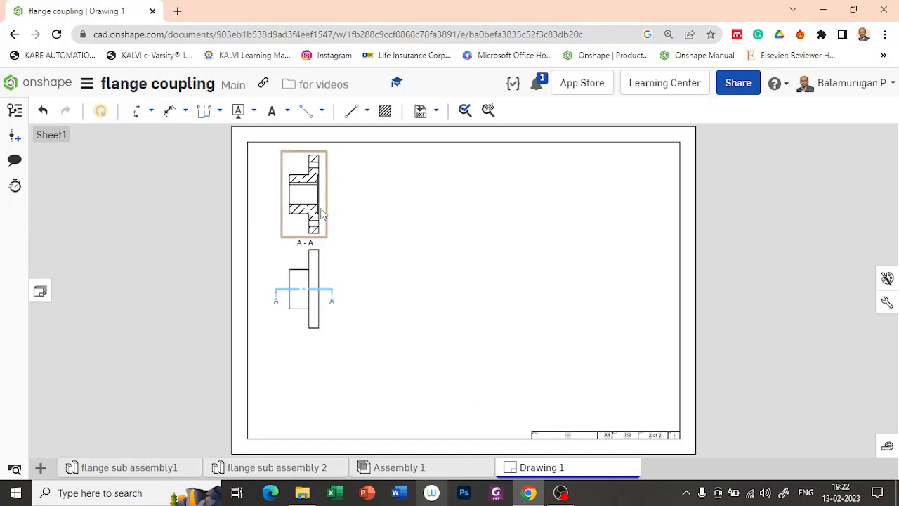
# Project the flange's circular side view from section A-A and place it to the right of the section
pyautogui.scroll(3, 316, 201)
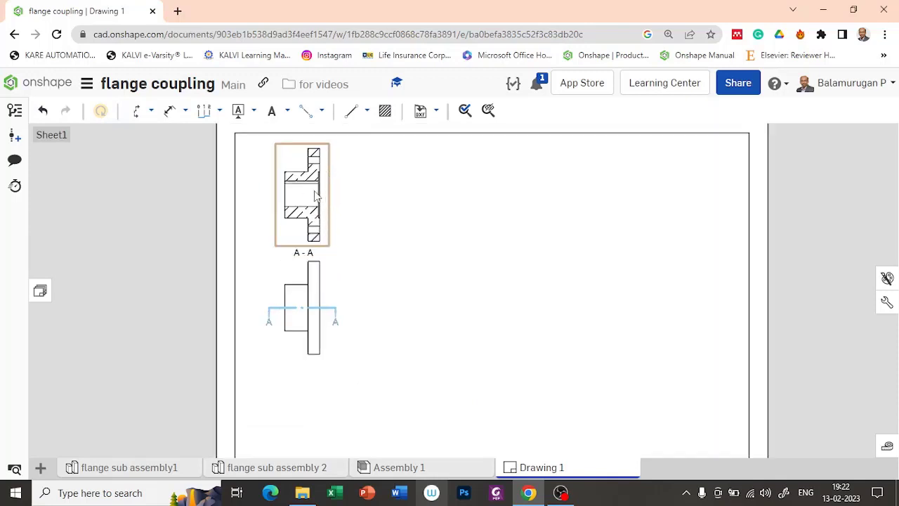
pyautogui.scroll(-3, 488, 256)
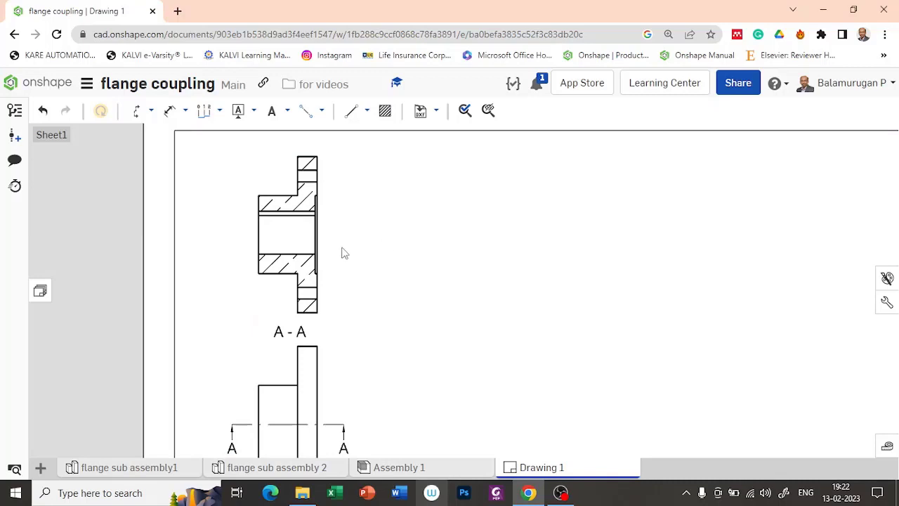
pyautogui.scroll(-2, 432, 238)
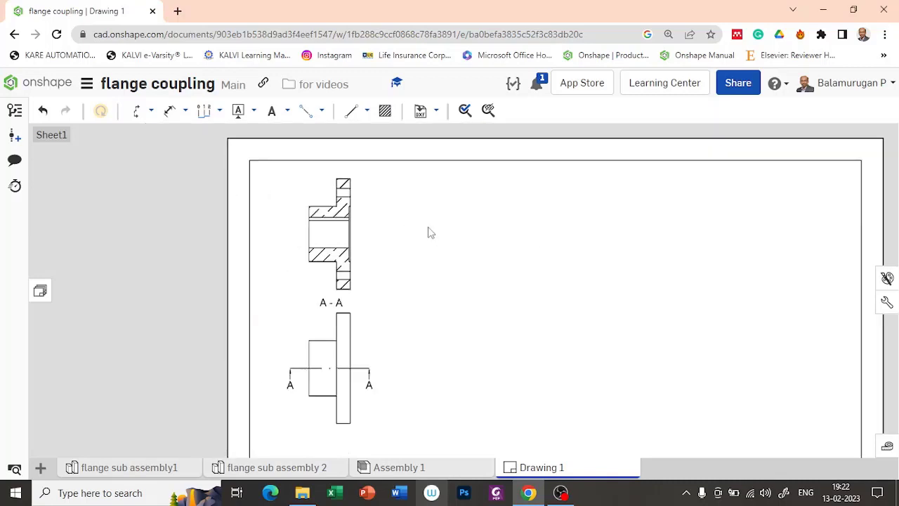
pyautogui.click(151, 111)
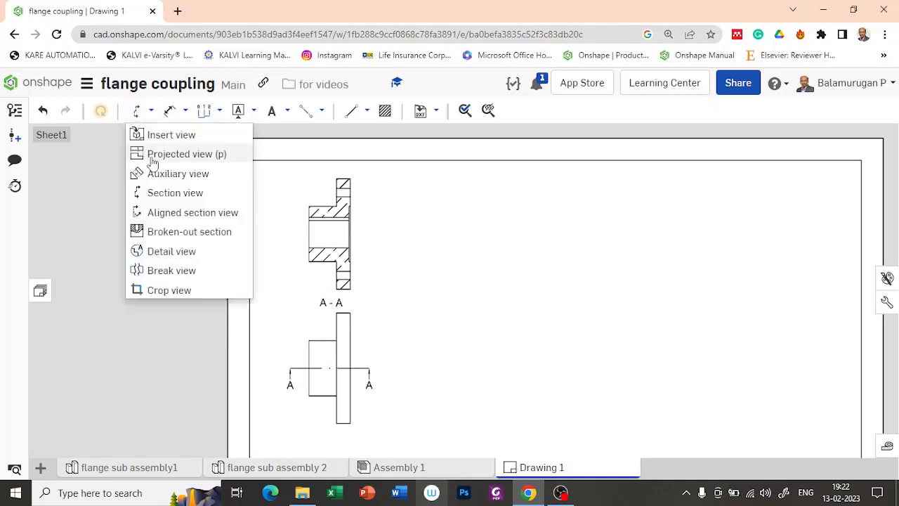
pyautogui.click(194, 156)
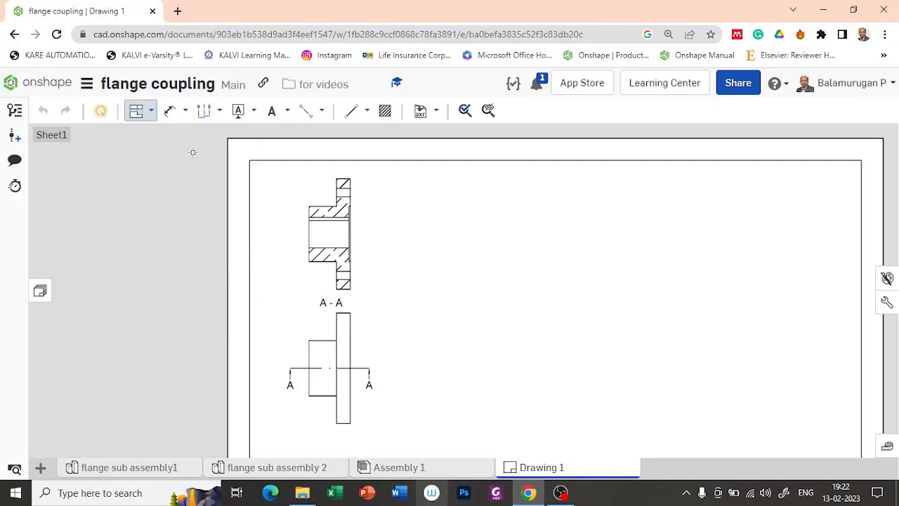
pyautogui.click(336, 207)
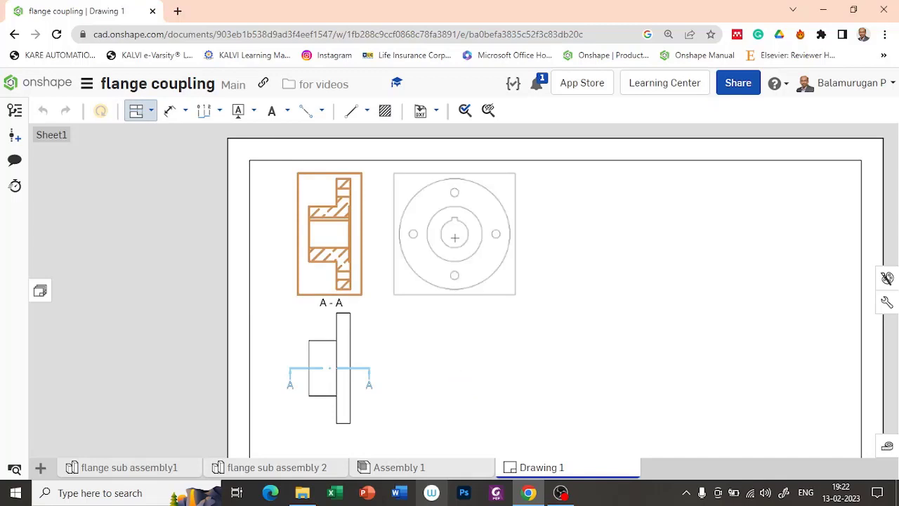
pyautogui.click(454, 237)
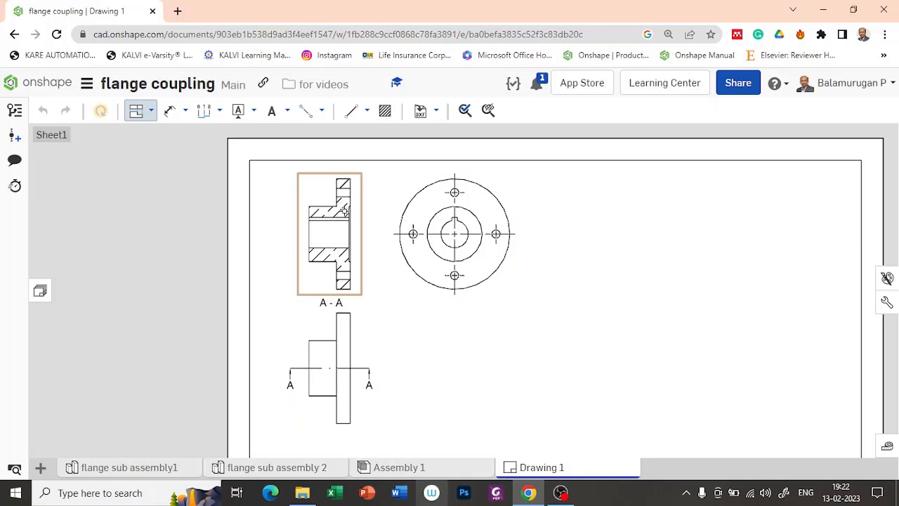
pyautogui.scroll(5, 338, 254)
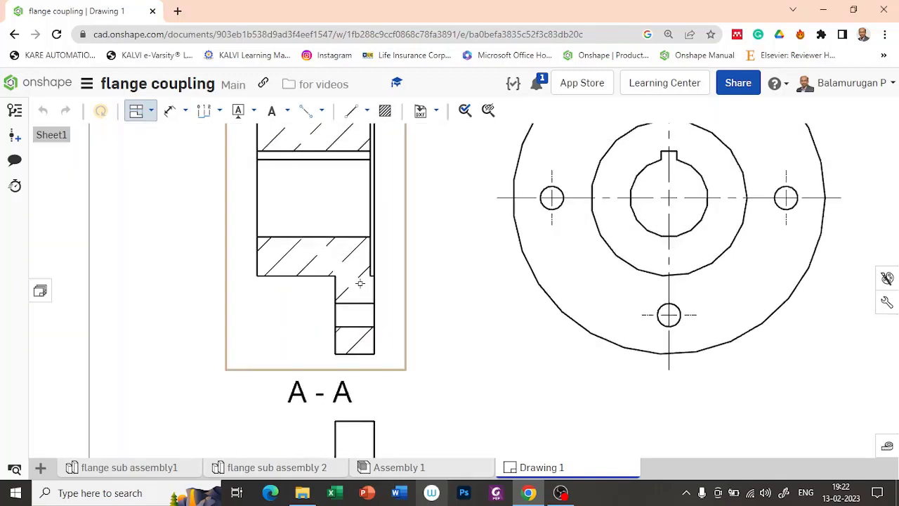
pyautogui.scroll(-4, 333, 257)
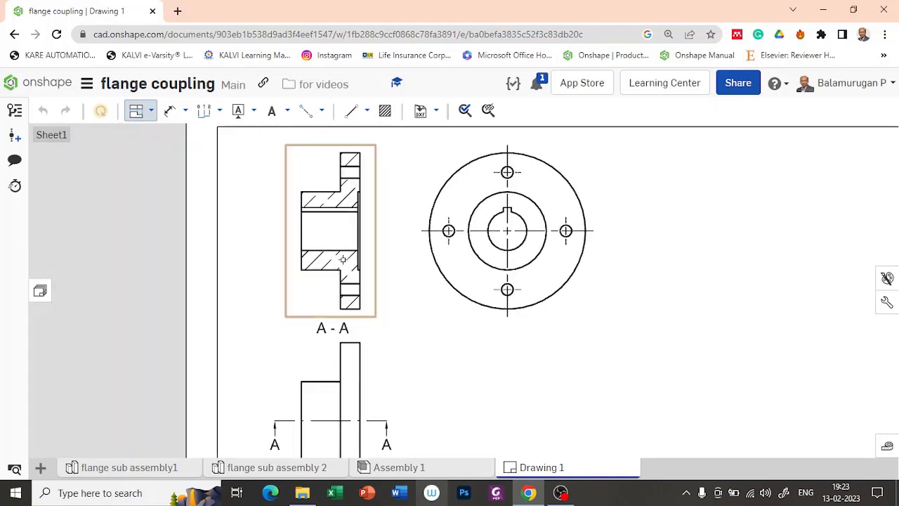
pyautogui.click(343, 260)
pyautogui.click(407, 285)
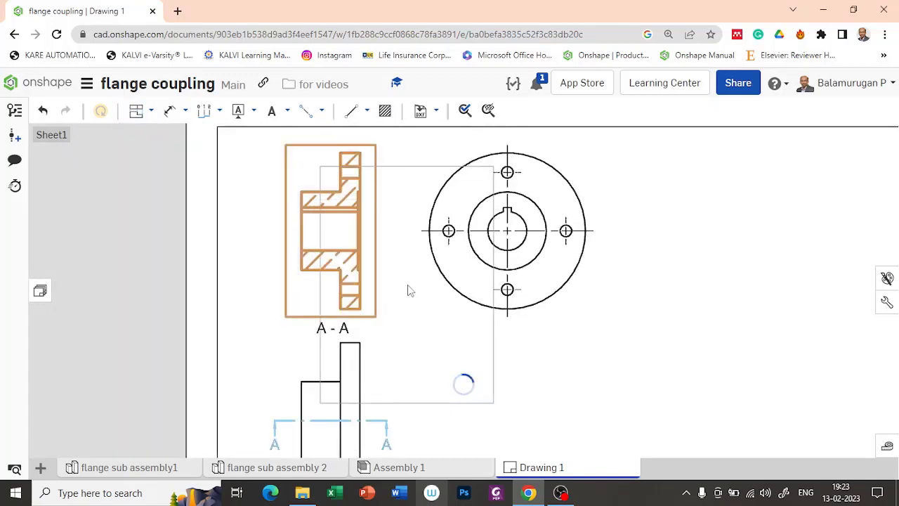
# Set the drawing's view and region hatch pattern to ANSI in the drawing properties
pyautogui.click(886, 303)
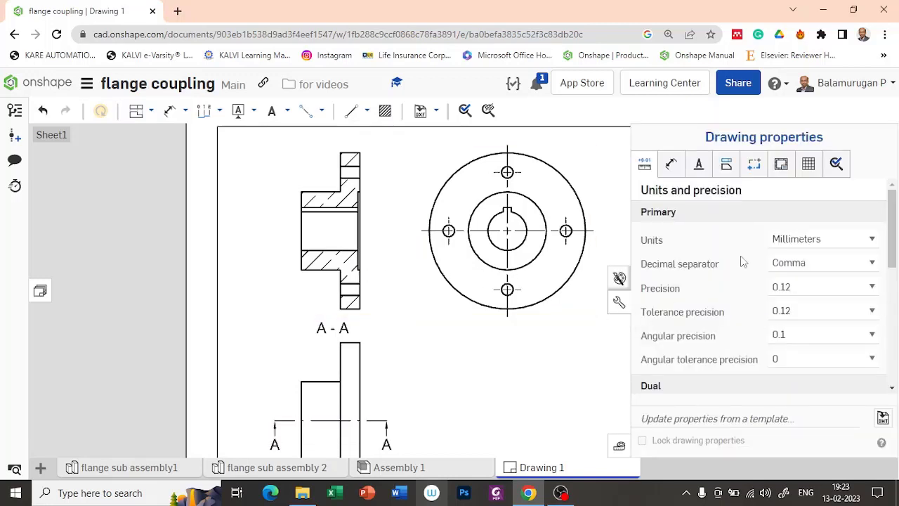
pyautogui.scroll(-5, 730, 253)
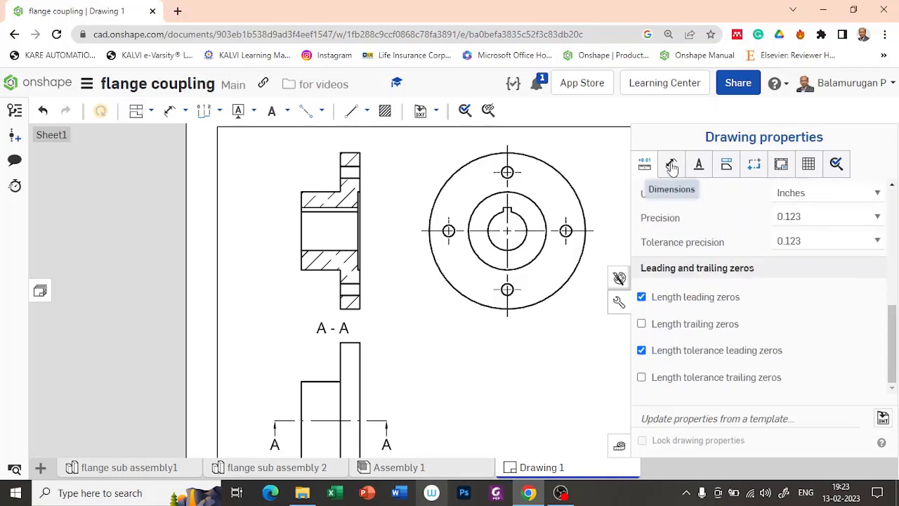
pyautogui.click(726, 166)
pyautogui.scroll(-4, 697, 258)
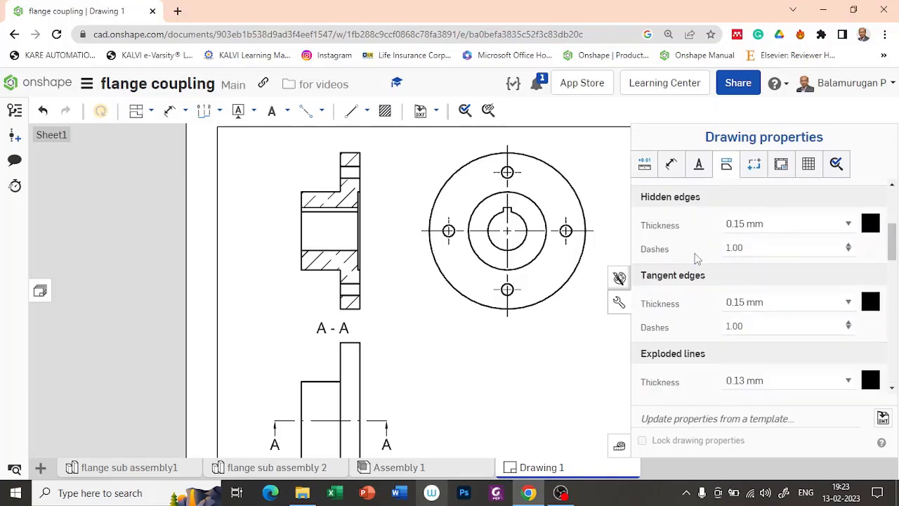
pyautogui.scroll(-5, 697, 259)
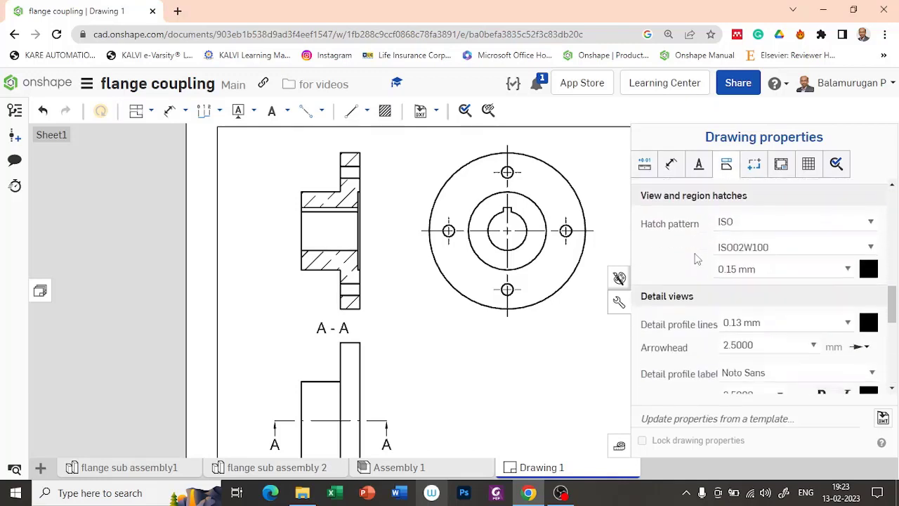
pyautogui.scroll(-1, 697, 258)
pyautogui.scroll(2, 711, 255)
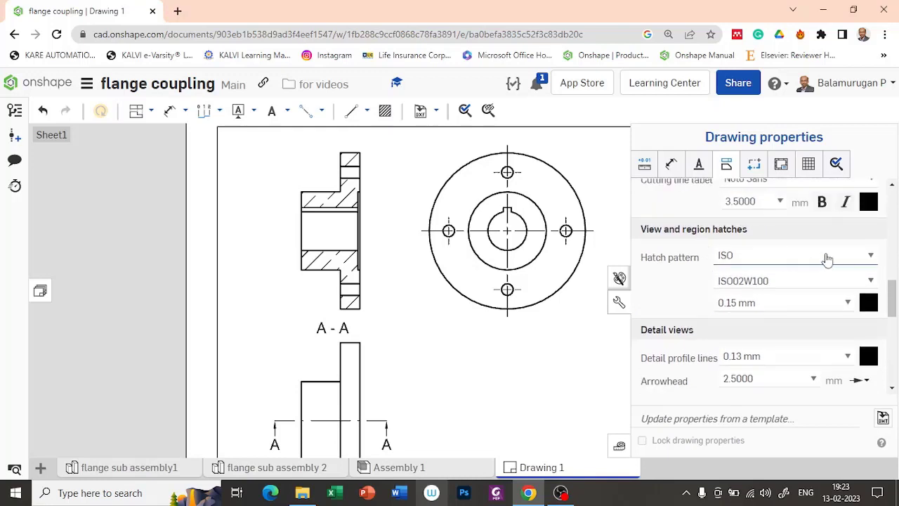
pyautogui.click(827, 259)
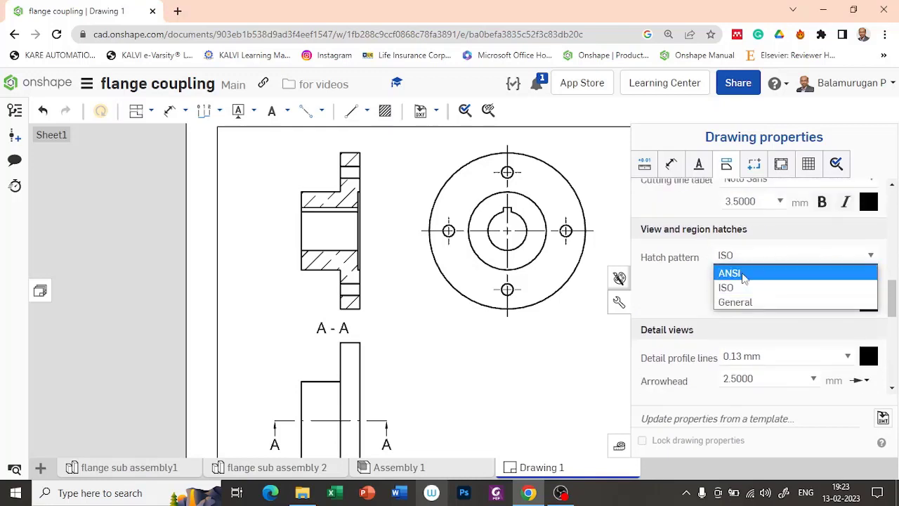
pyautogui.click(744, 277)
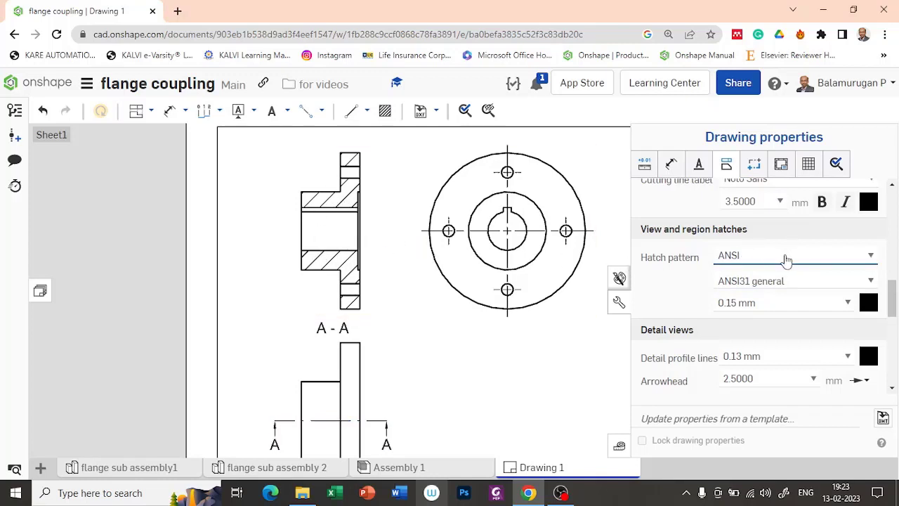
# Try the General hatch pattern for the section view, return to ANSI and close the drawing properties
pyautogui.click(786, 258)
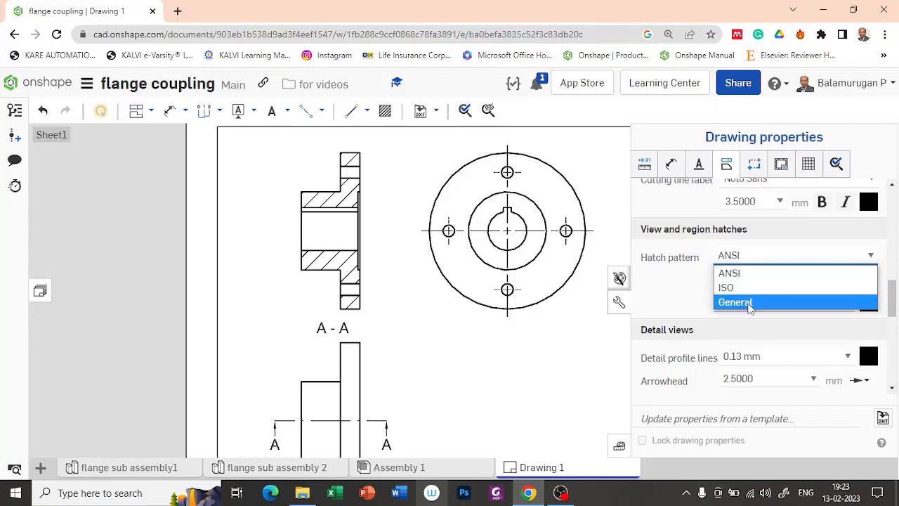
pyautogui.click(753, 303)
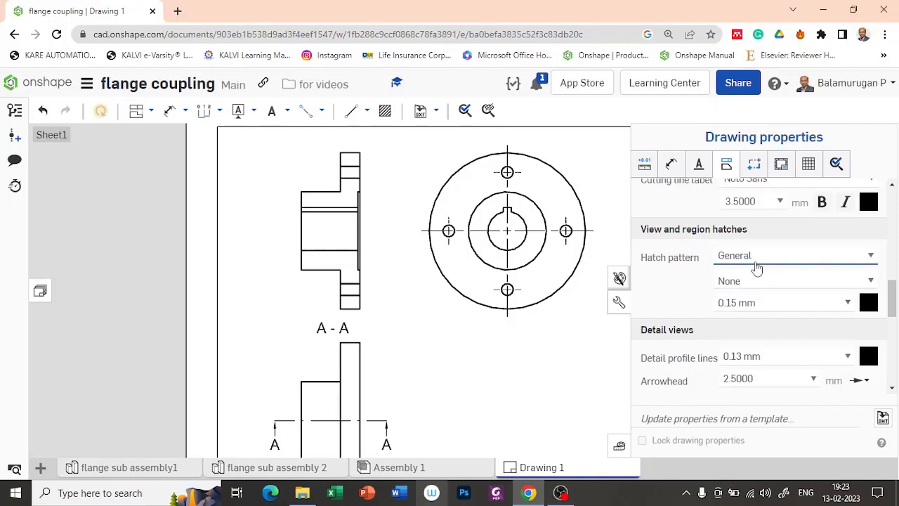
pyautogui.click(757, 259)
pyautogui.click(746, 274)
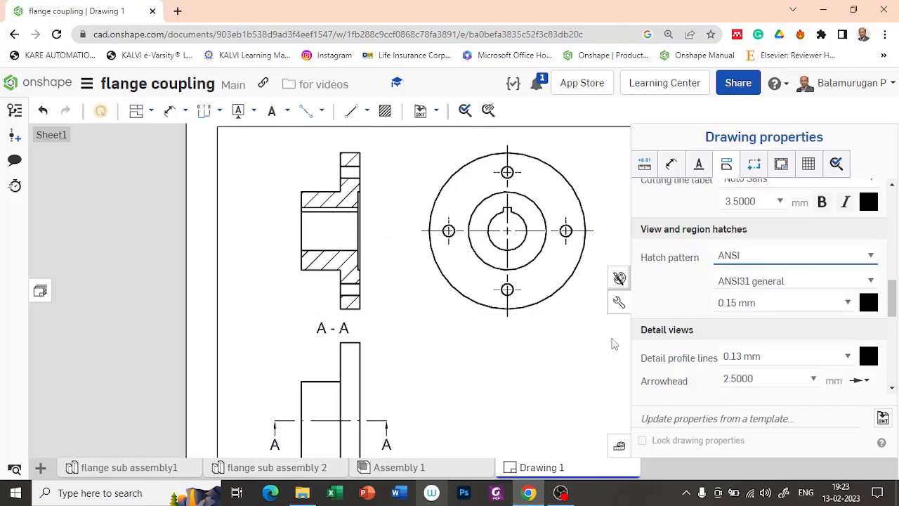
pyautogui.scroll(-5, 725, 316)
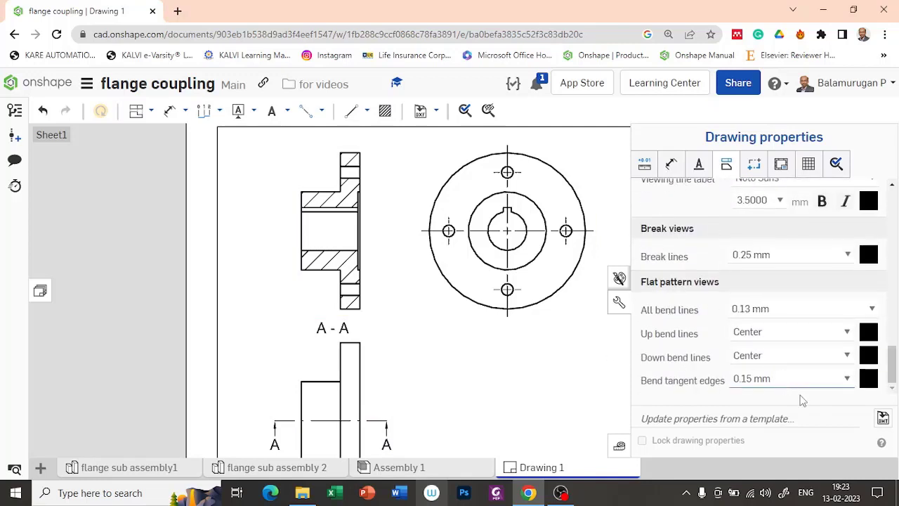
pyautogui.click(619, 303)
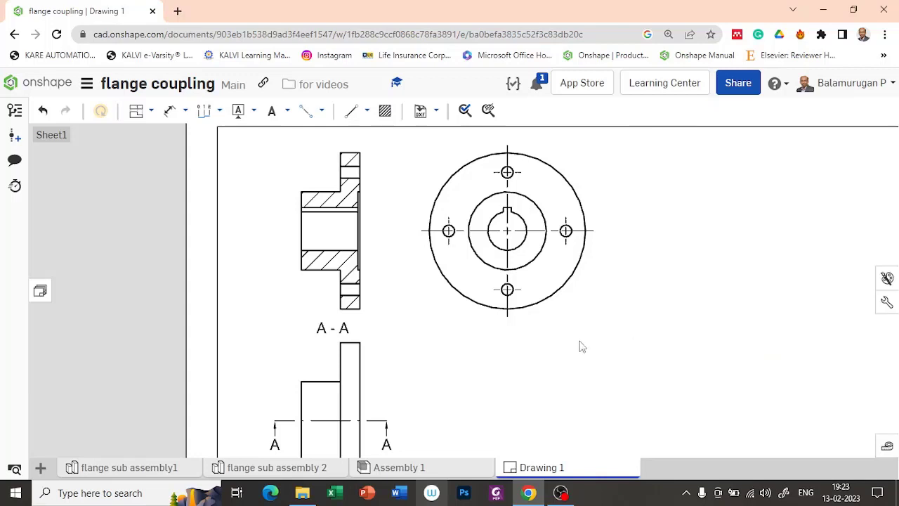
# Dimension the diameters of the flange's outer circle and its hub circle in the circular view
pyautogui.scroll(-3, 600, 275)
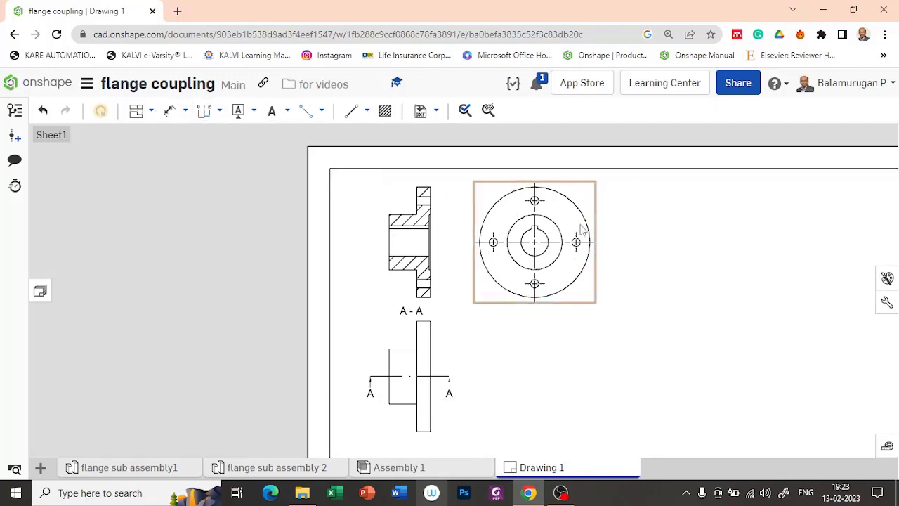
pyautogui.scroll(2, 580, 225)
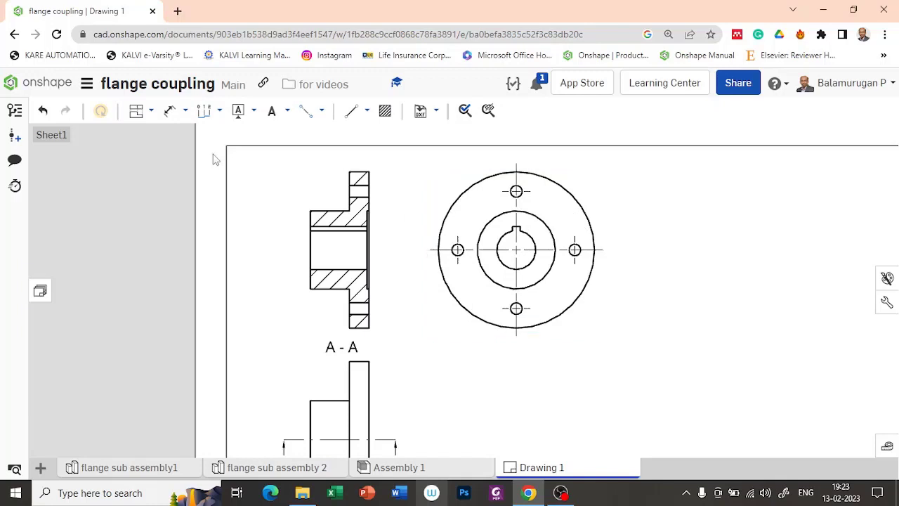
pyautogui.click(185, 111)
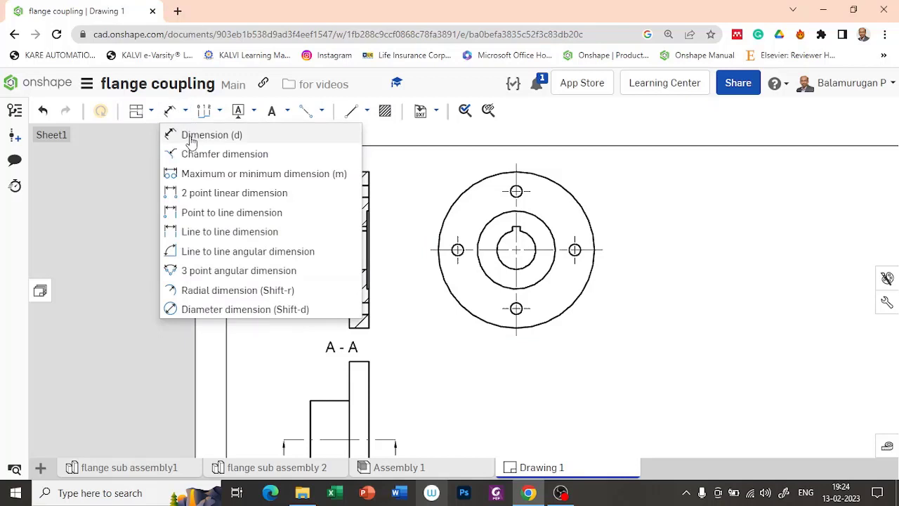
pyautogui.click(191, 135)
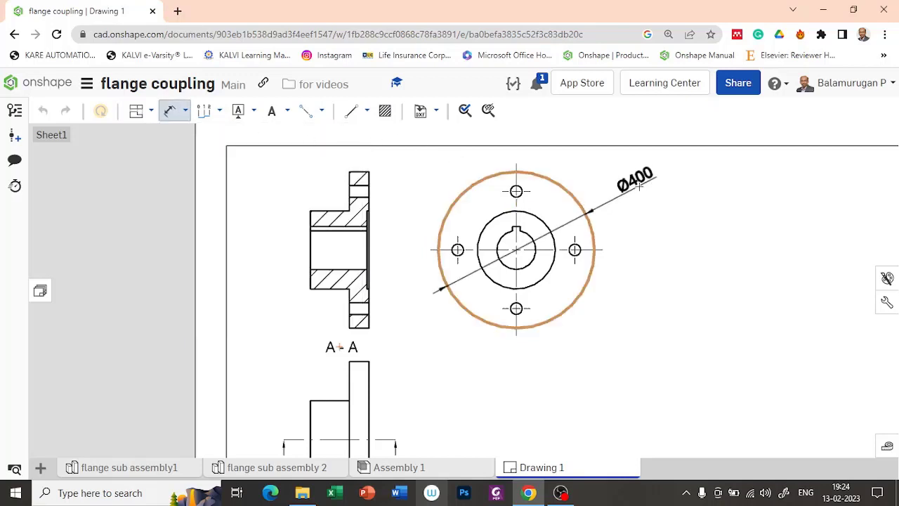
pyautogui.click(639, 184)
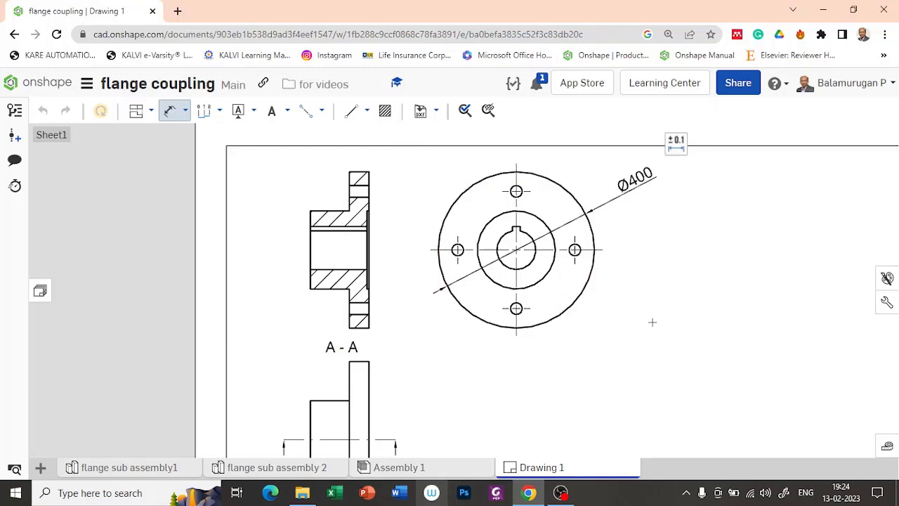
pyautogui.click(549, 274)
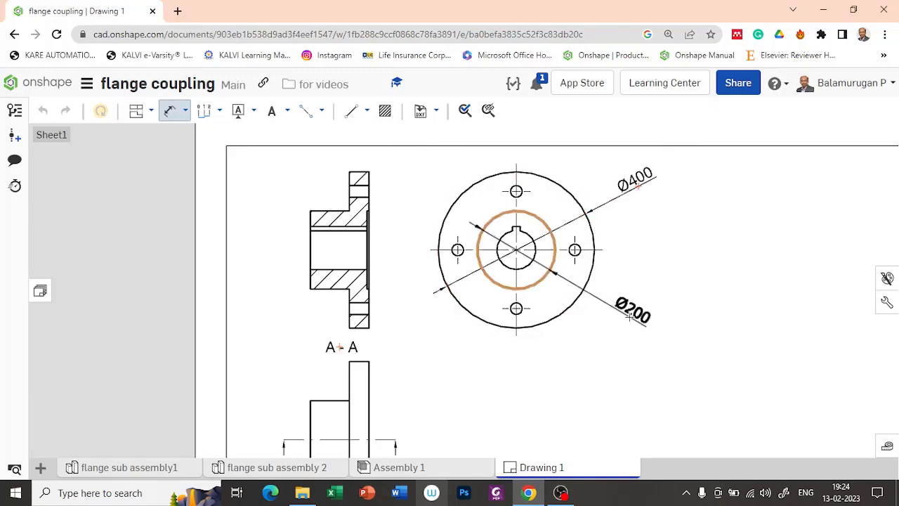
pyautogui.click(630, 316)
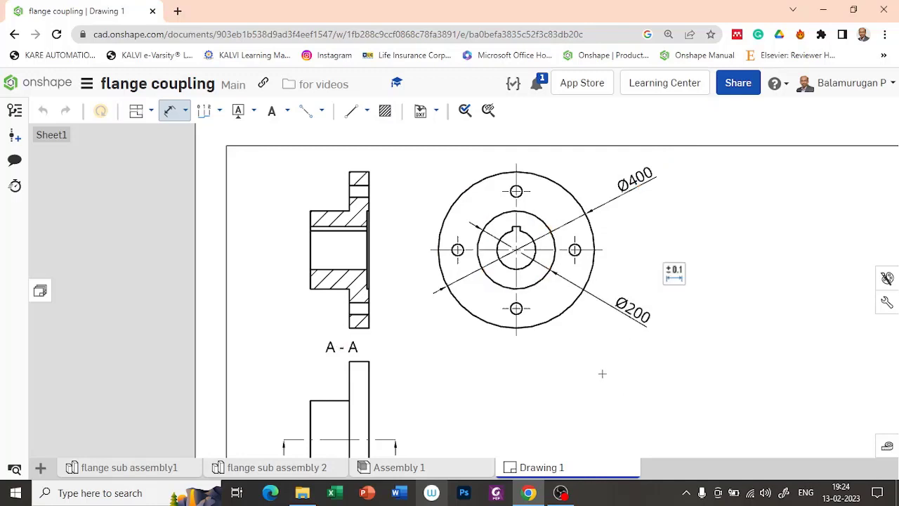
pyautogui.scroll(1, 559, 323)
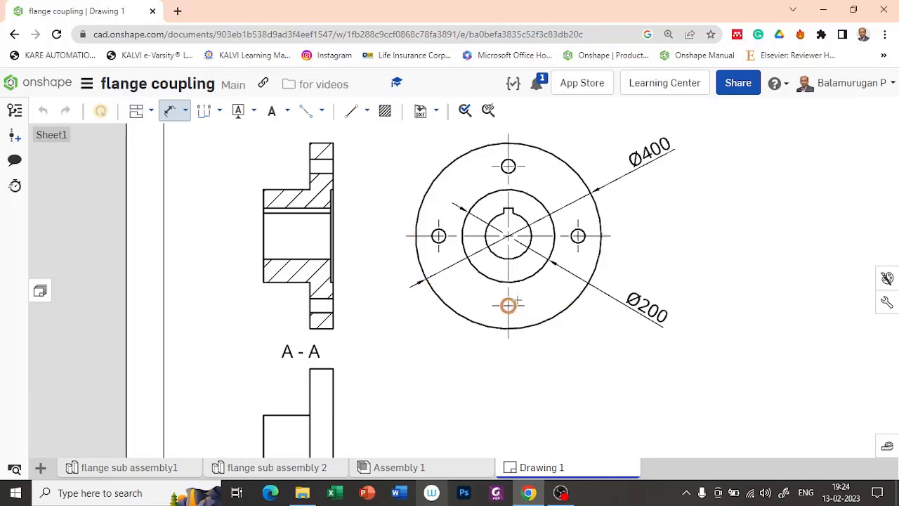
pyautogui.click(510, 305)
pyautogui.click(508, 304)
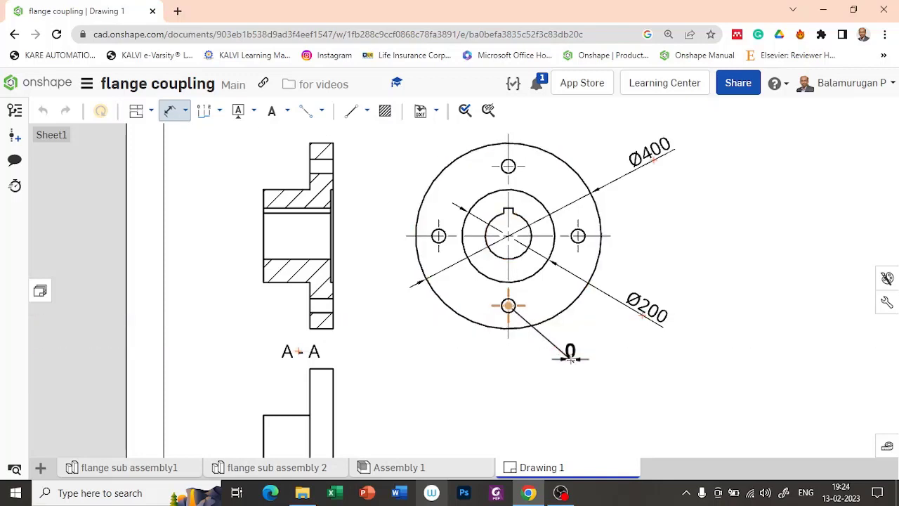
pyautogui.press('Escape')
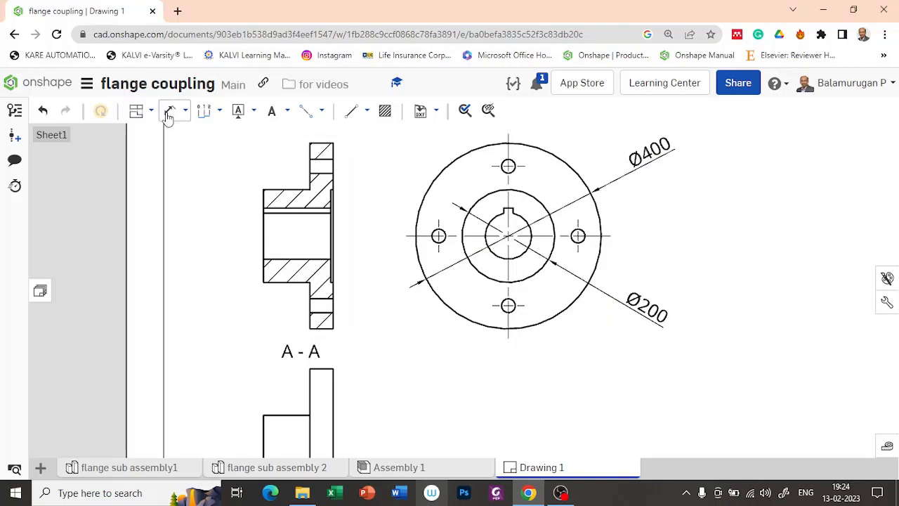
# Dimension the diameter of the lowest bolt hole in the flange's circular view, placing it outside the outer circle
pyautogui.click(169, 110)
pyautogui.scroll(3, 517, 319)
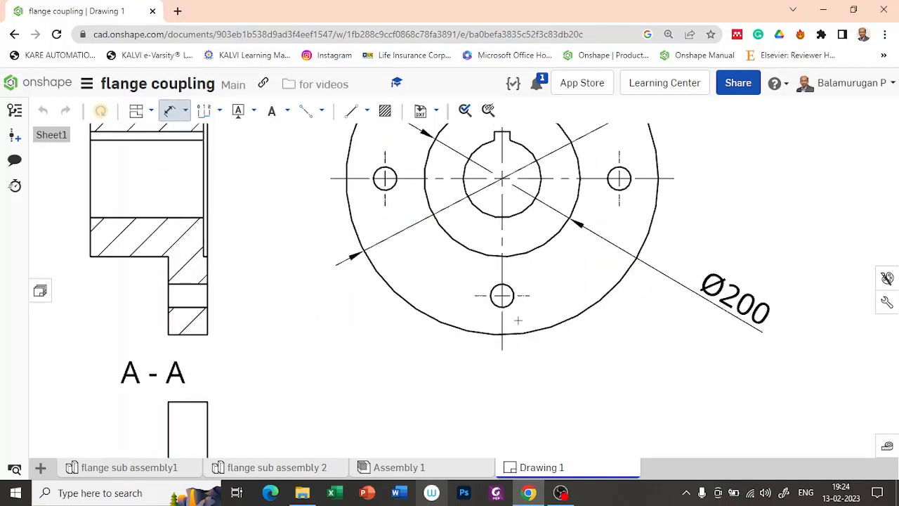
pyautogui.click(509, 303)
pyautogui.click(622, 376)
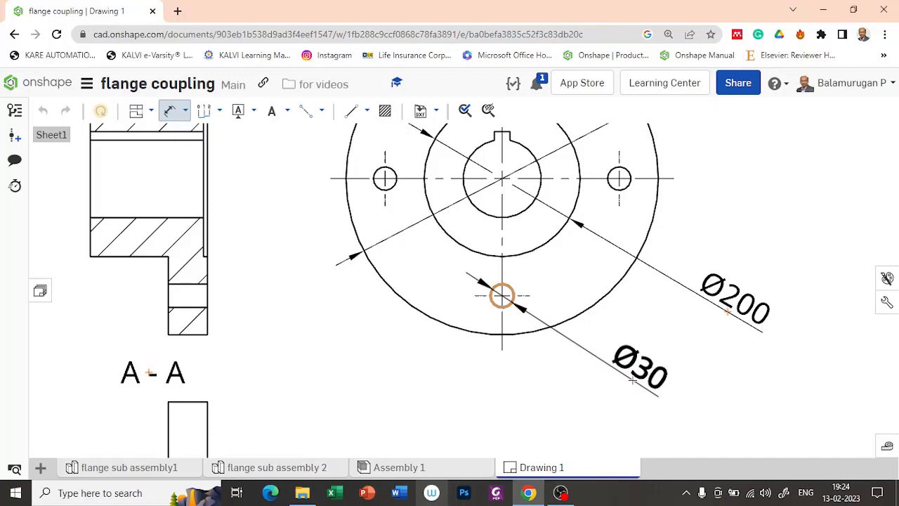
pyautogui.click(632, 379)
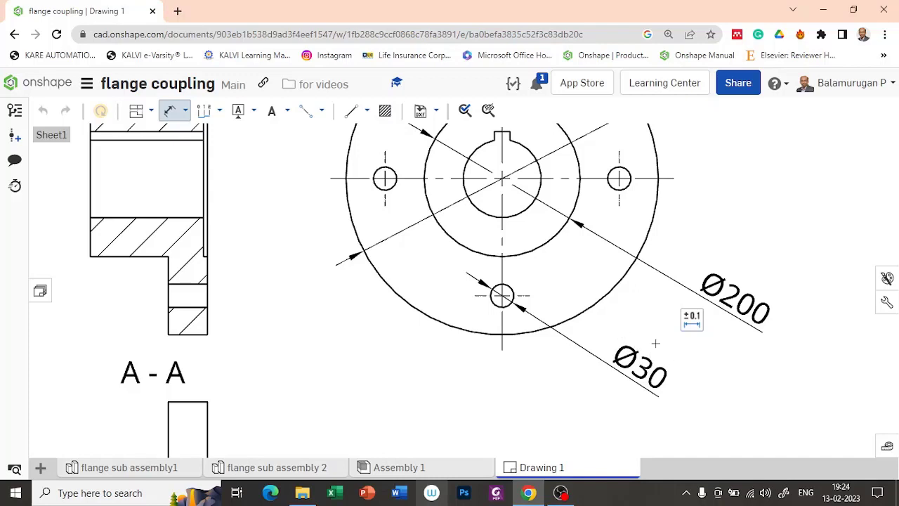
# Add the text "4 holes of" above the bolt hole's diameter value
pyautogui.click(694, 317)
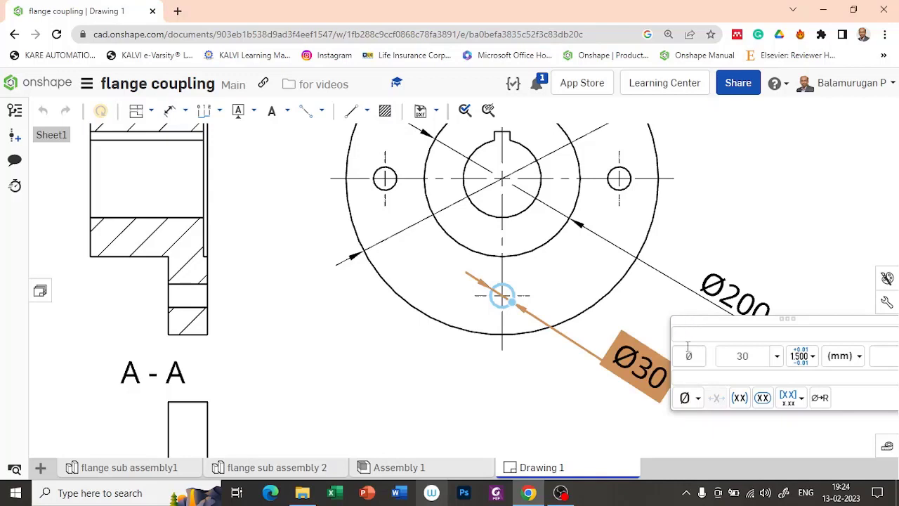
pyautogui.click(729, 332)
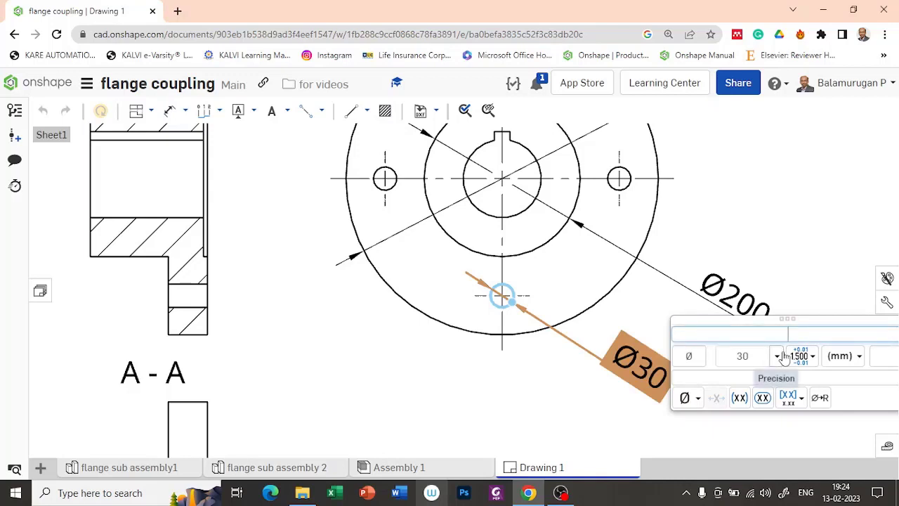
pyautogui.write('4 holes')
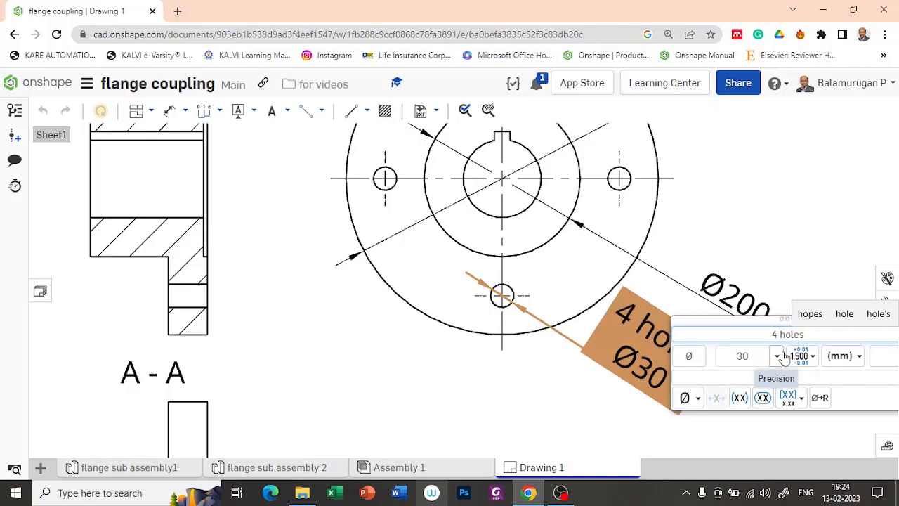
pyautogui.write(' of')
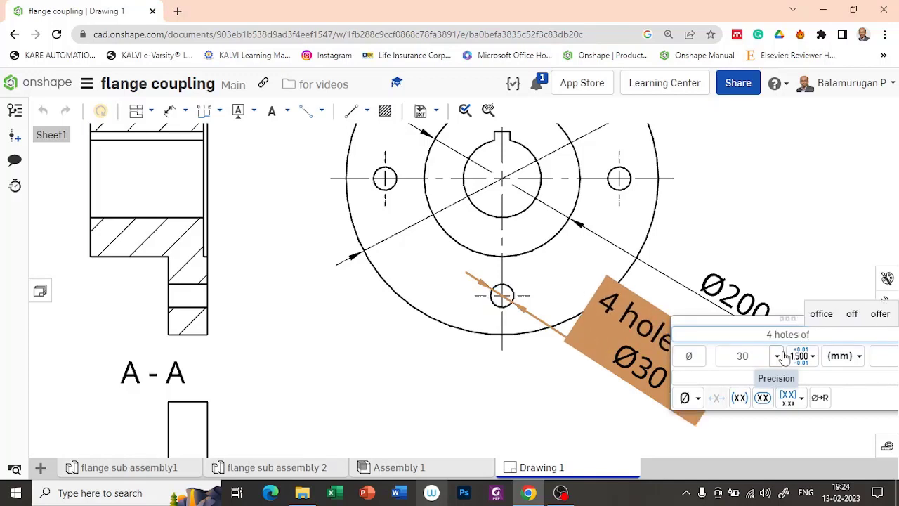
pyautogui.click(793, 266)
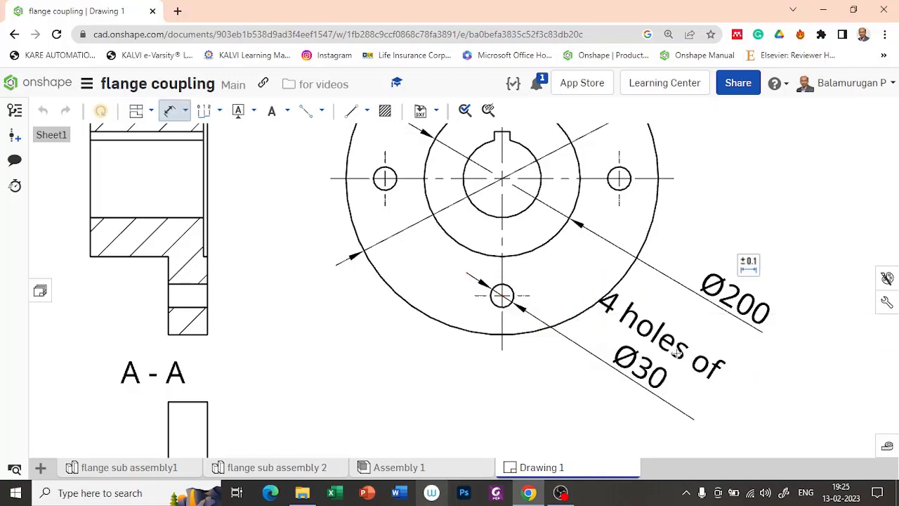
pyautogui.scroll(-2, 676, 352)
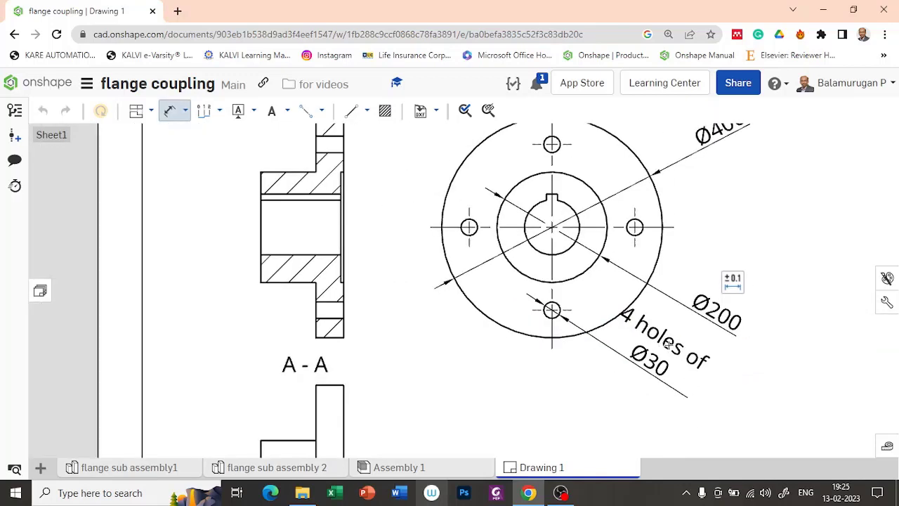
pyautogui.scroll(-3, 616, 328)
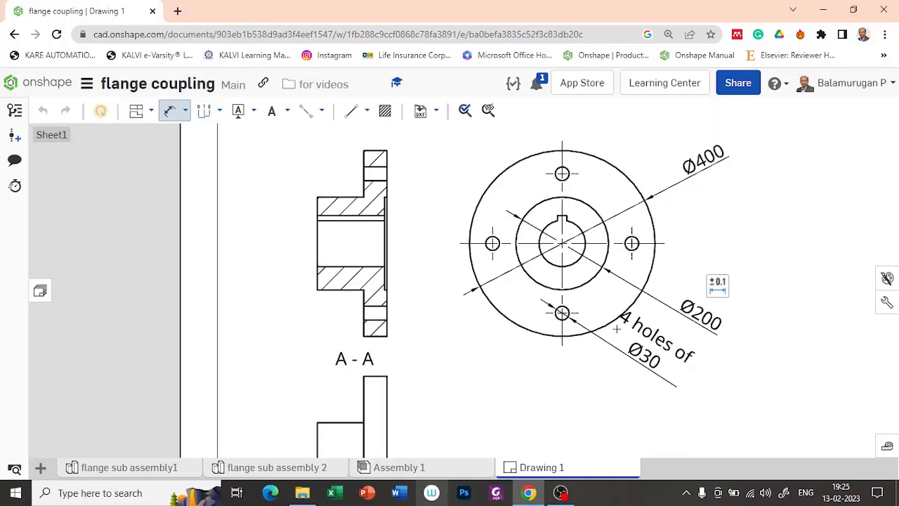
pyautogui.scroll(-1, 478, 376)
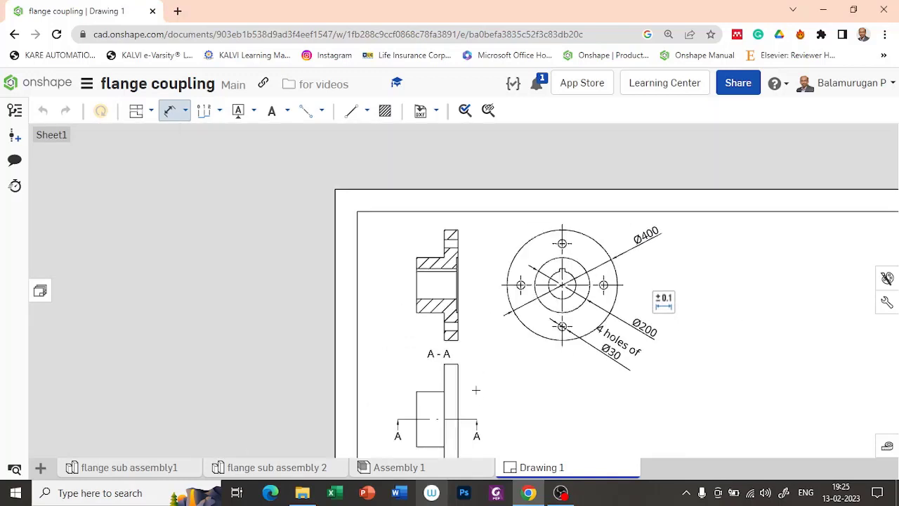
# Dimension the flange plate's thickness and the hub's length below the unsectioned side view of flange 1, aligning both dimensions on one line
pyautogui.scroll(-2, 484, 392)
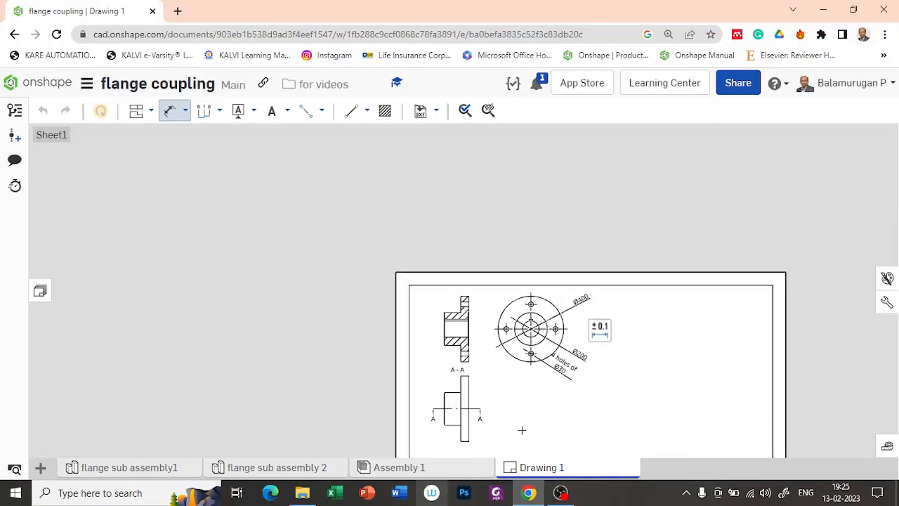
pyautogui.moveTo(522, 430)
pyautogui.mouseDown(button='middle')
pyautogui.moveTo(495, 345)
pyautogui.moveTo(451, 327)
pyautogui.mouseUp(button='middle')
pyautogui.scroll(3, 421, 341)
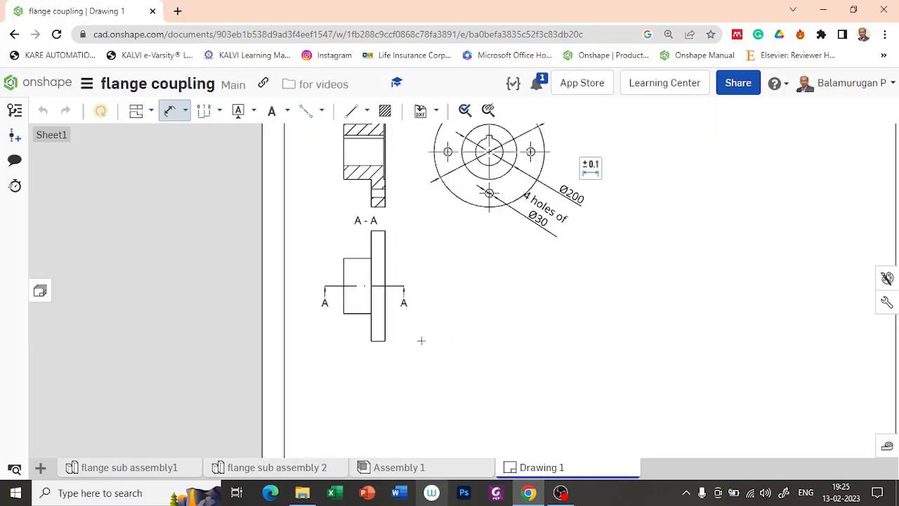
pyautogui.scroll(2, 422, 341)
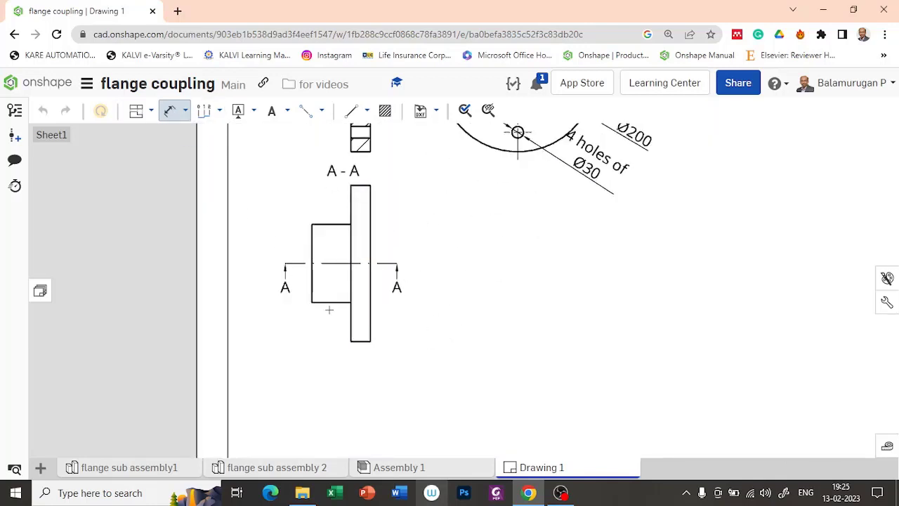
pyautogui.click(359, 342)
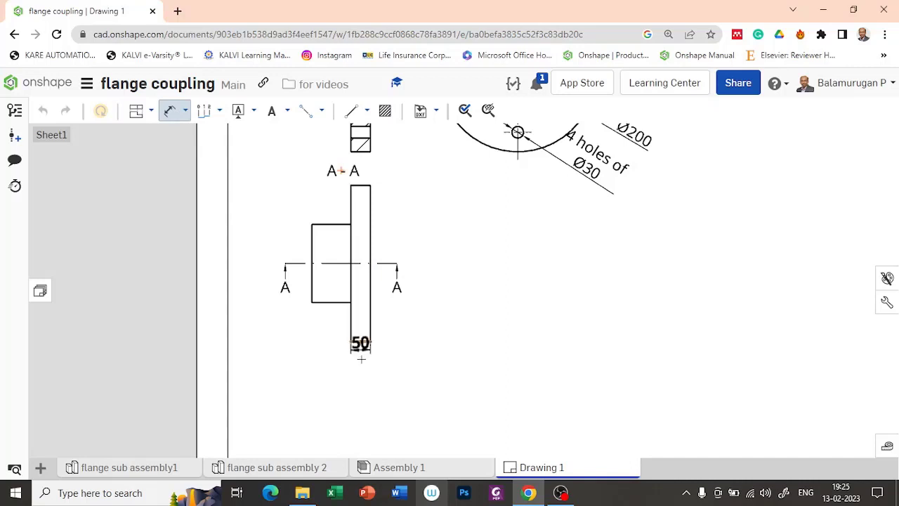
pyautogui.click(361, 382)
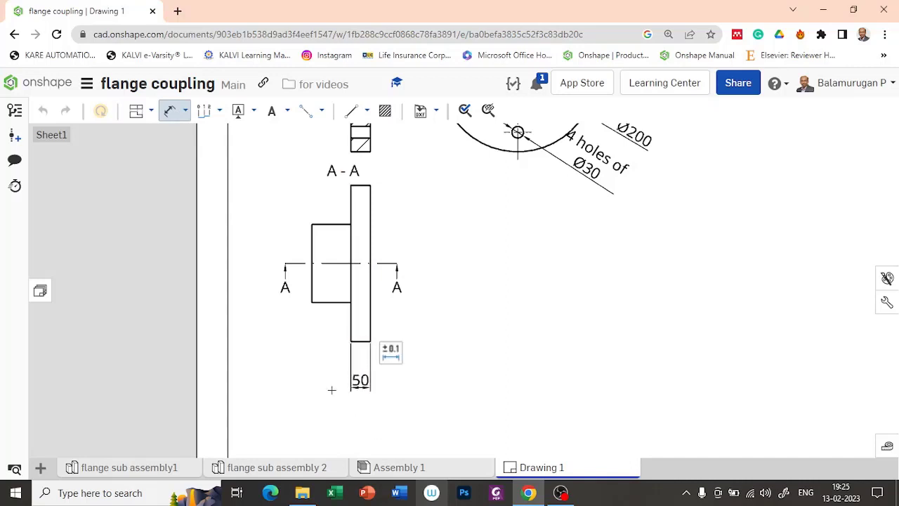
pyautogui.click(329, 302)
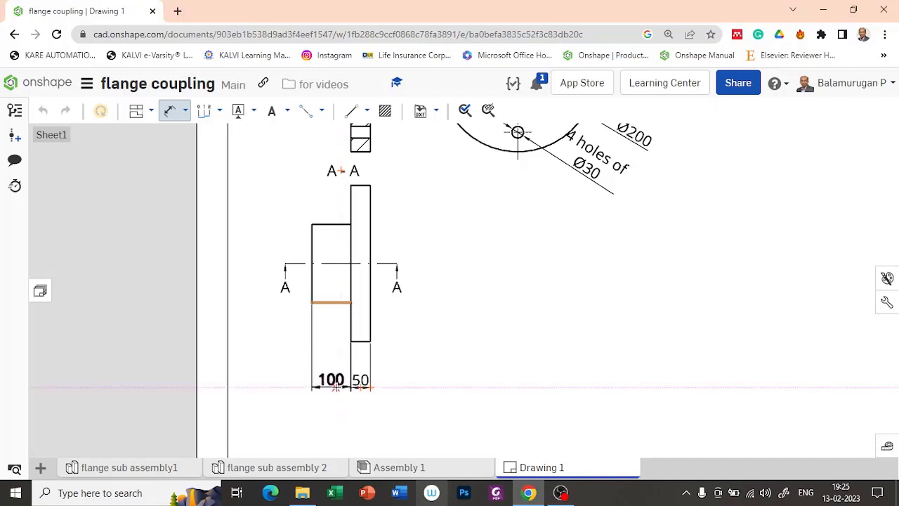
pyautogui.click(336, 386)
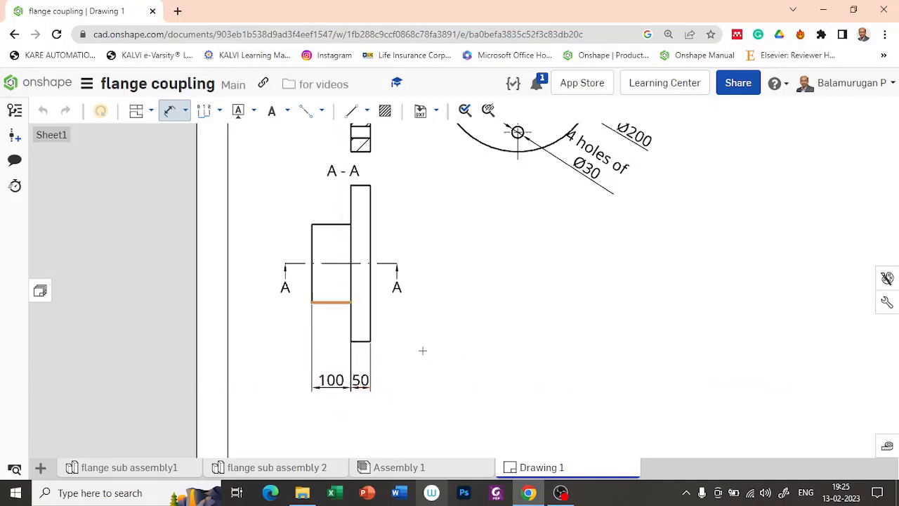
pyautogui.scroll(-5, 449, 301)
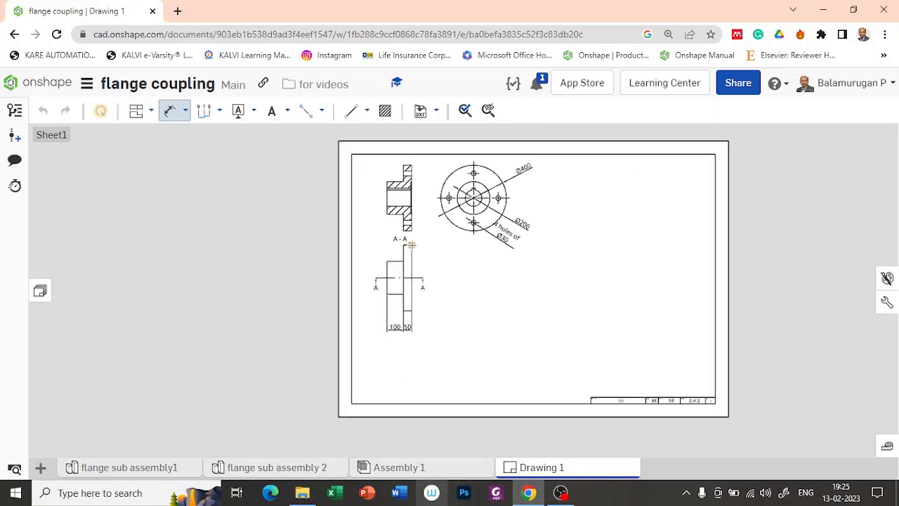
pyautogui.scroll(2, 411, 246)
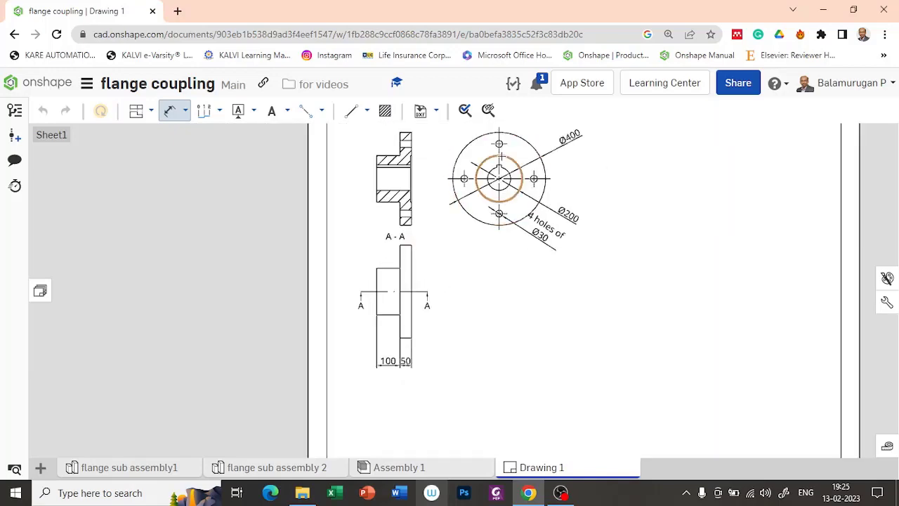
pyautogui.scroll(3, 500, 155)
pyautogui.scroll(-4, 500, 155)
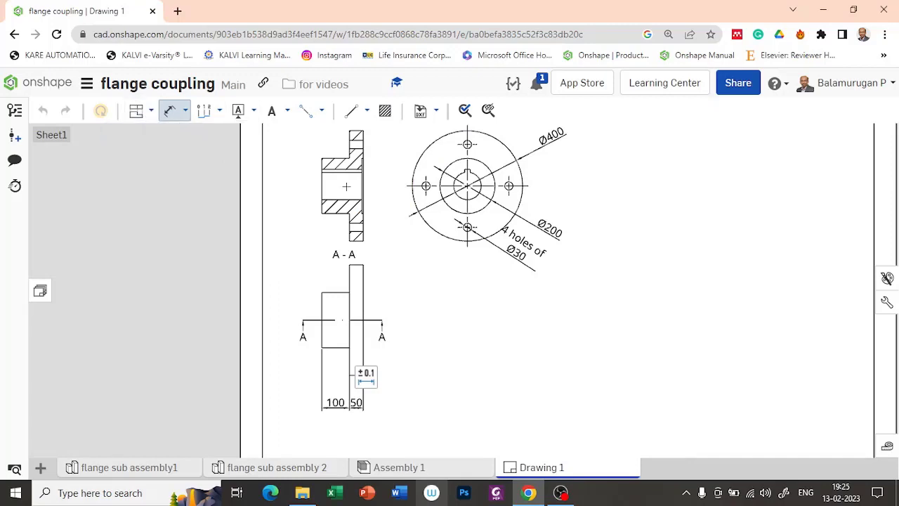
pyautogui.scroll(6, 346, 186)
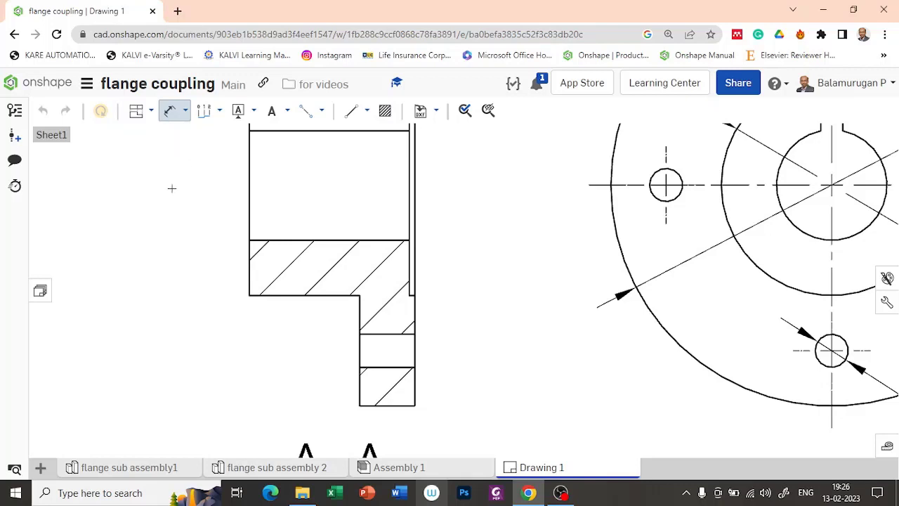
# Insert a front view of flange 2 on the same sheet, beside flange 1's views, and project its circular view from it
pyautogui.press('Escape')
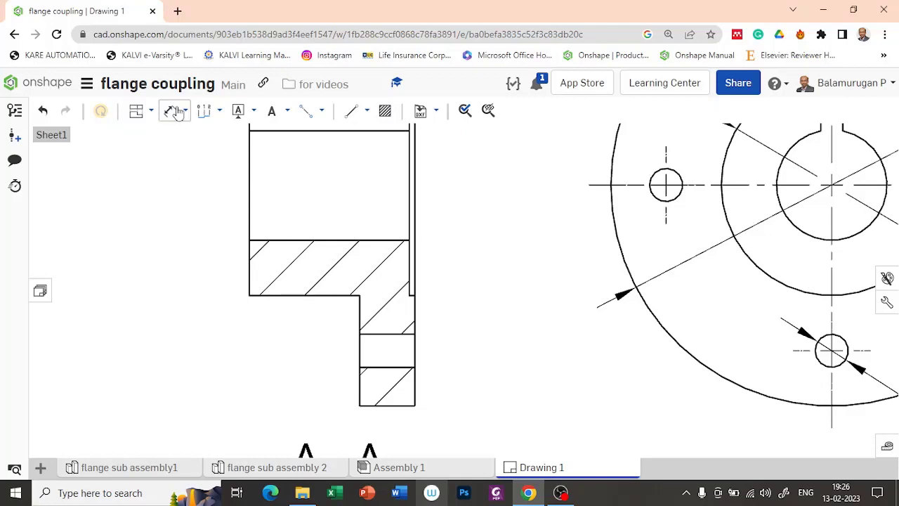
pyautogui.scroll(-5, 197, 133)
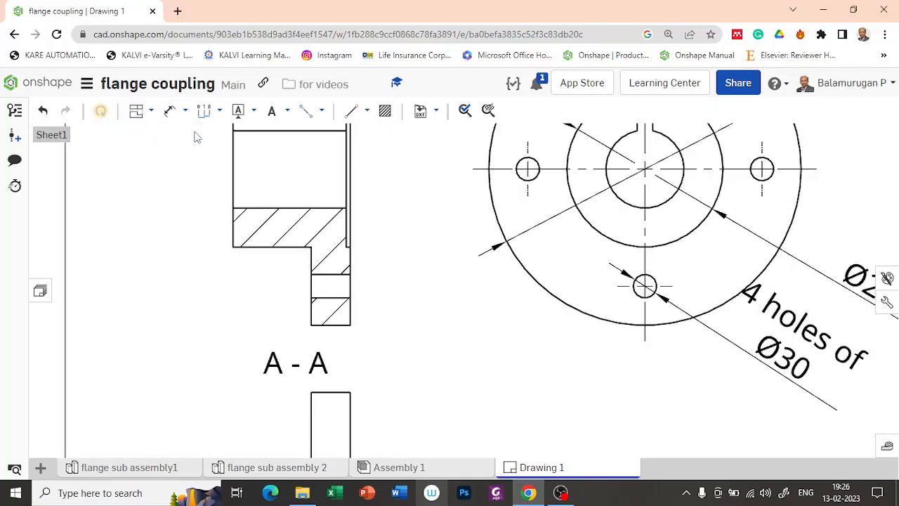
pyautogui.click(150, 111)
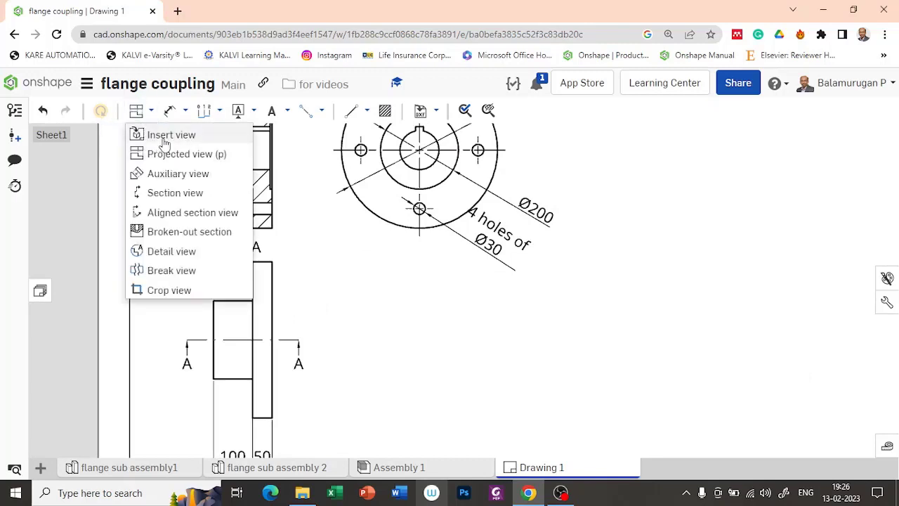
pyautogui.click(159, 136)
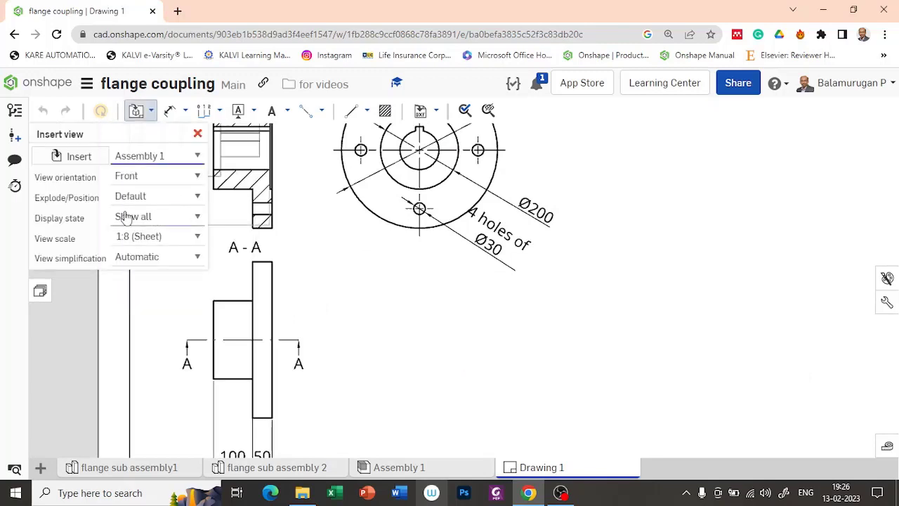
pyautogui.click(76, 155)
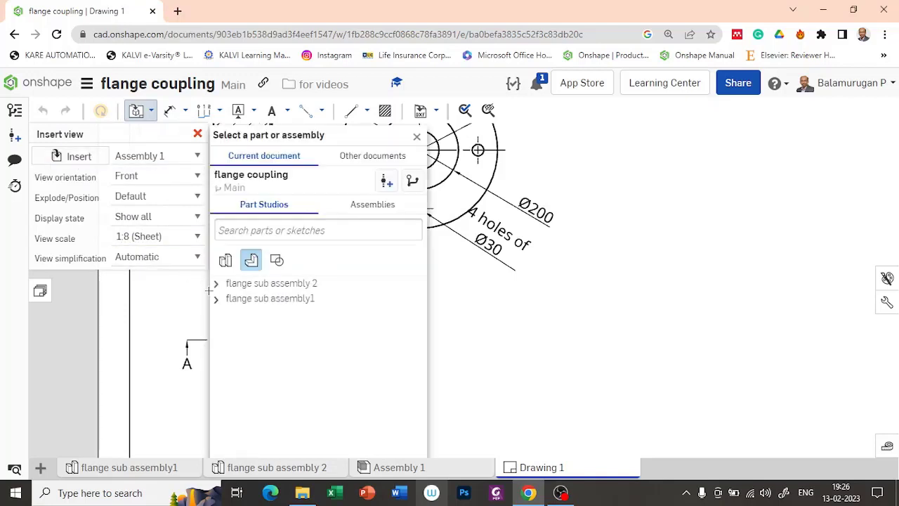
pyautogui.click(216, 285)
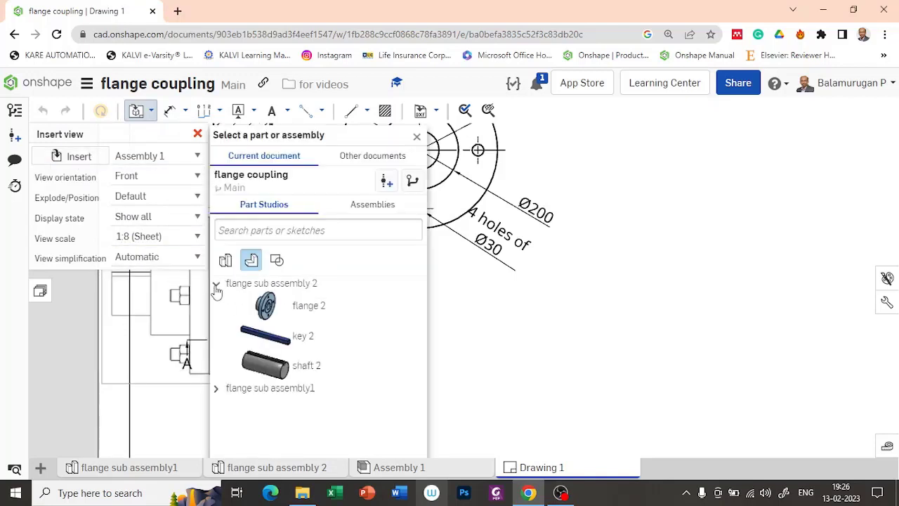
pyautogui.click(309, 314)
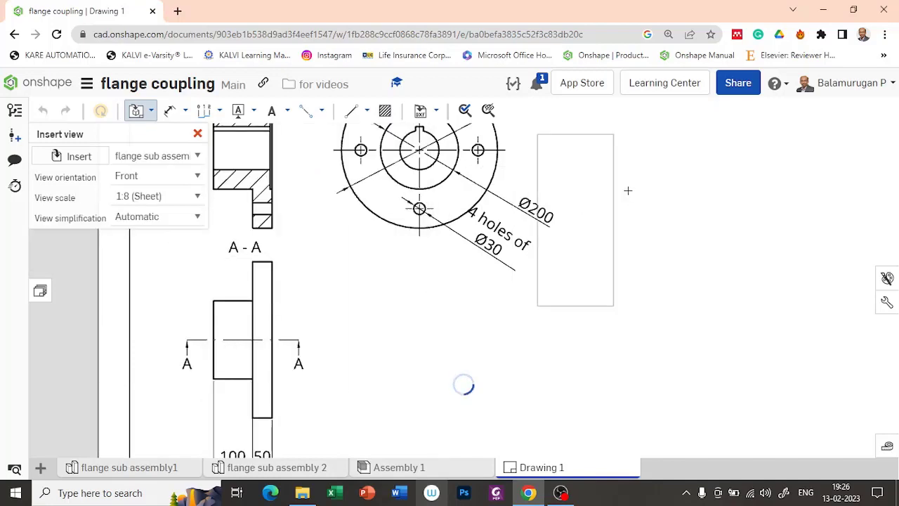
pyautogui.moveTo(636, 184)
pyautogui.mouseDown(button='middle')
pyautogui.moveTo(610, 322)
pyautogui.moveTo(591, 295)
pyautogui.mouseUp(button='middle')
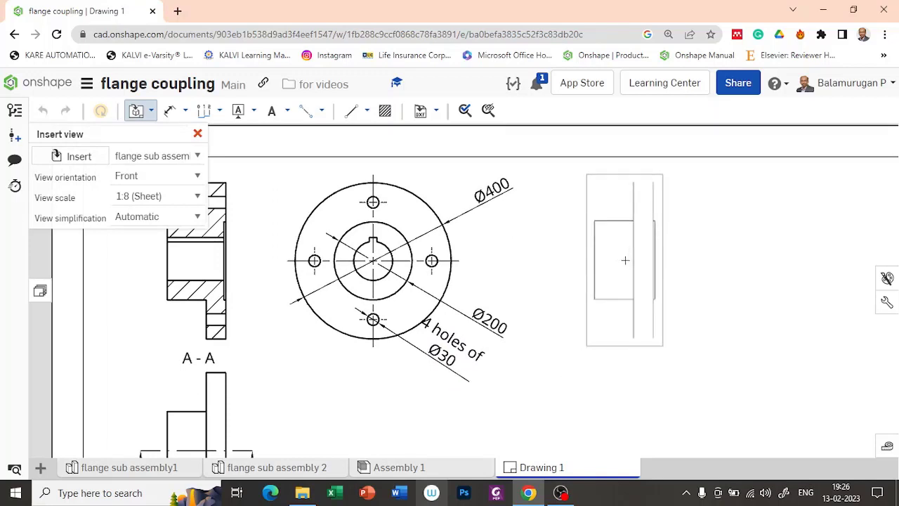
pyautogui.click(625, 260)
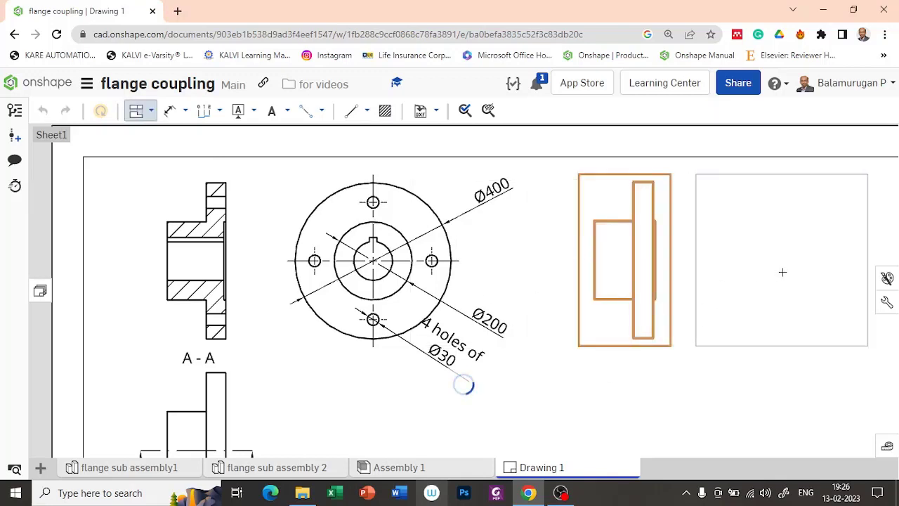
pyautogui.click(783, 272)
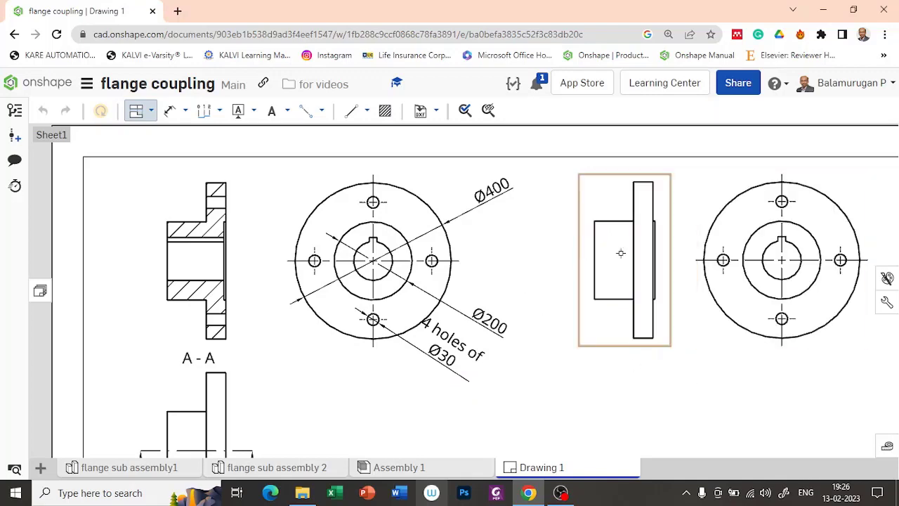
# Dimension the thickness of the thin raised step on the flange face in the front view of flange 2
pyautogui.scroll(3, 650, 250)
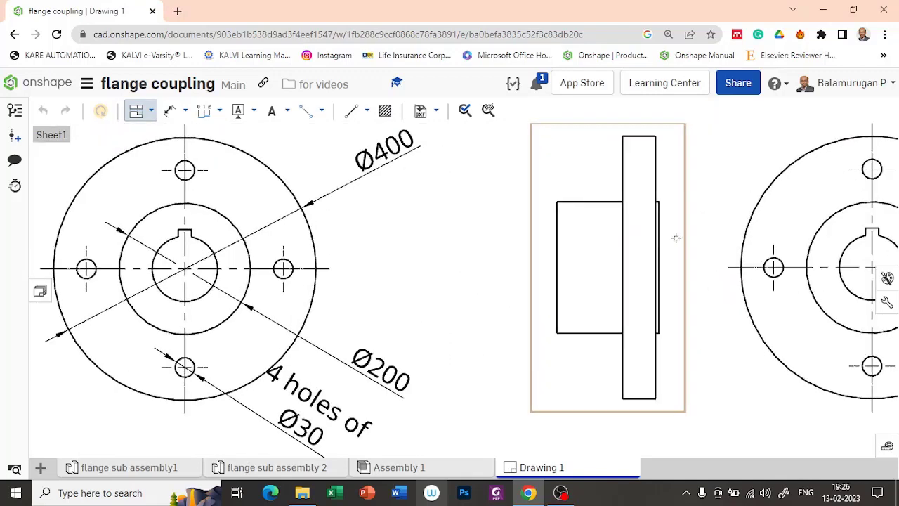
pyautogui.scroll(-3, 656, 230)
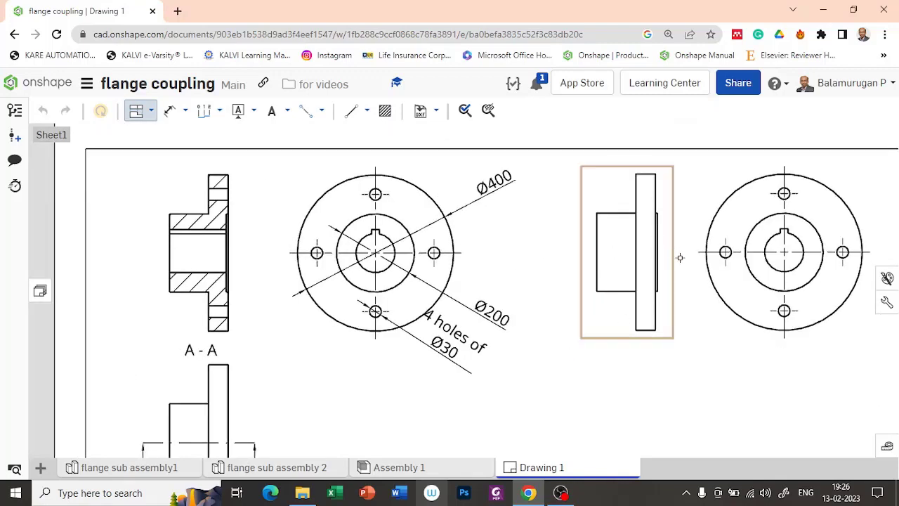
pyautogui.scroll(2, 679, 255)
pyautogui.scroll(2, 661, 260)
pyautogui.scroll(1, 662, 261)
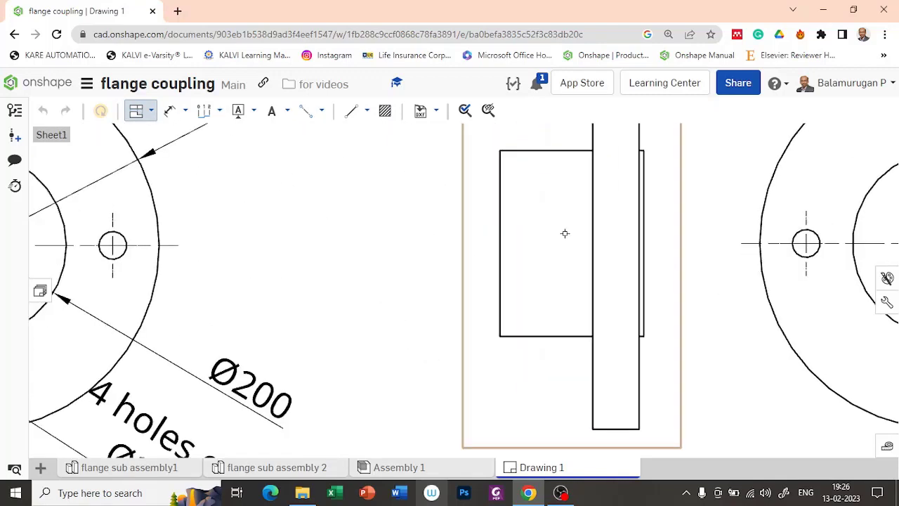
pyautogui.click(169, 110)
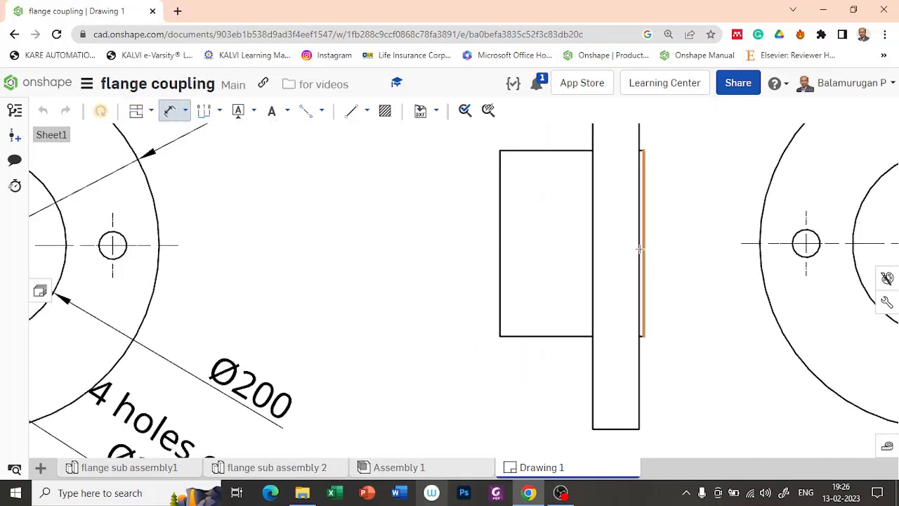
pyautogui.scroll(3, 639, 248)
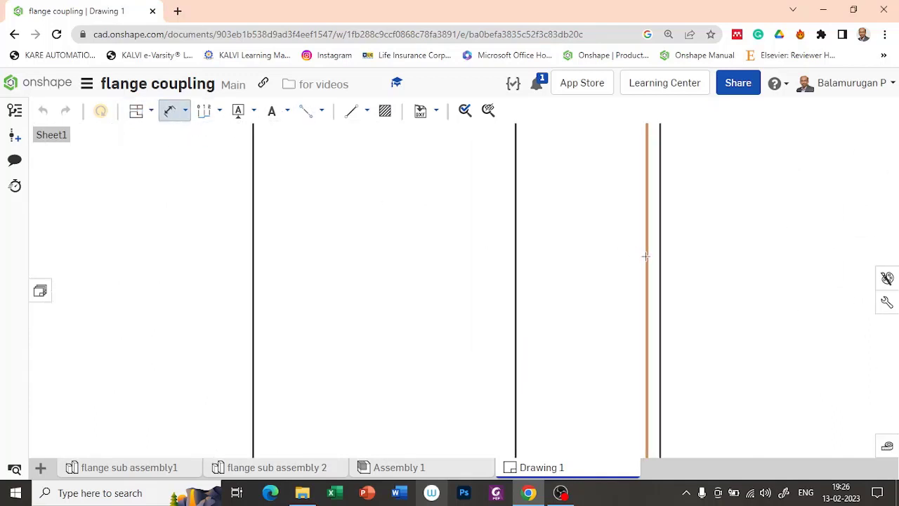
pyautogui.click(645, 257)
pyautogui.click(658, 255)
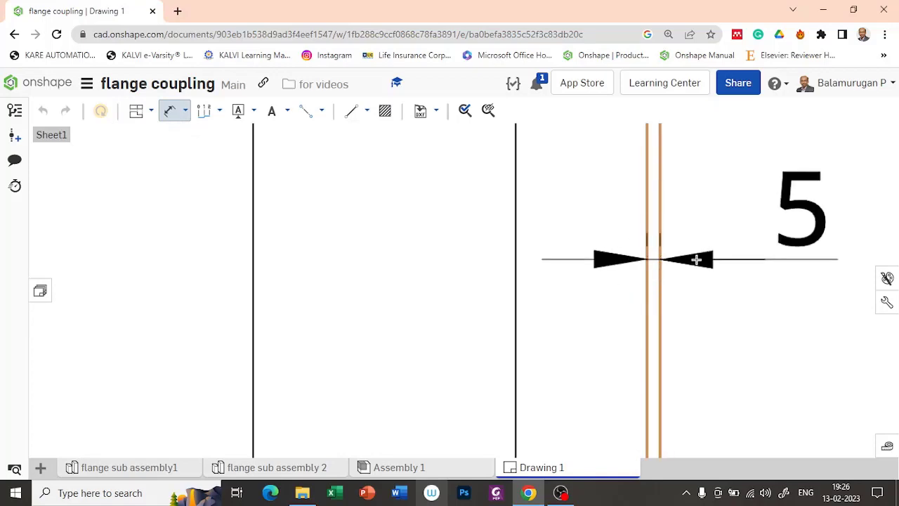
pyautogui.click(698, 260)
pyautogui.scroll(-5, 698, 326)
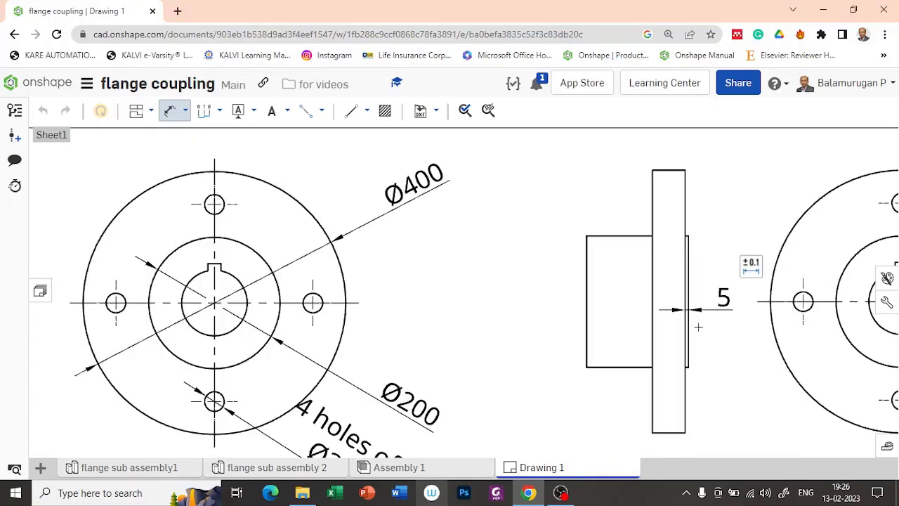
# Insert a front view of shaft 1 below flange 1's unsectioned side view and project its circular end view beside it
pyautogui.scroll(-3, 723, 374)
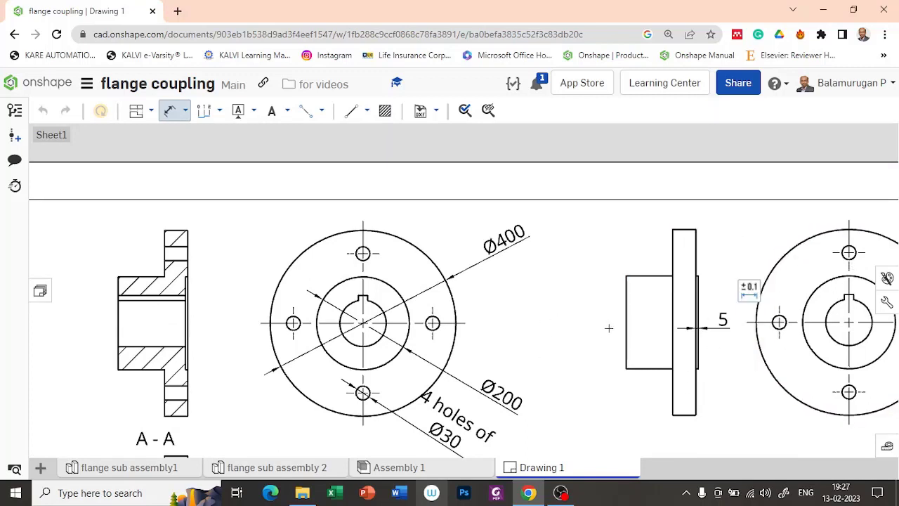
pyautogui.scroll(-4, 561, 281)
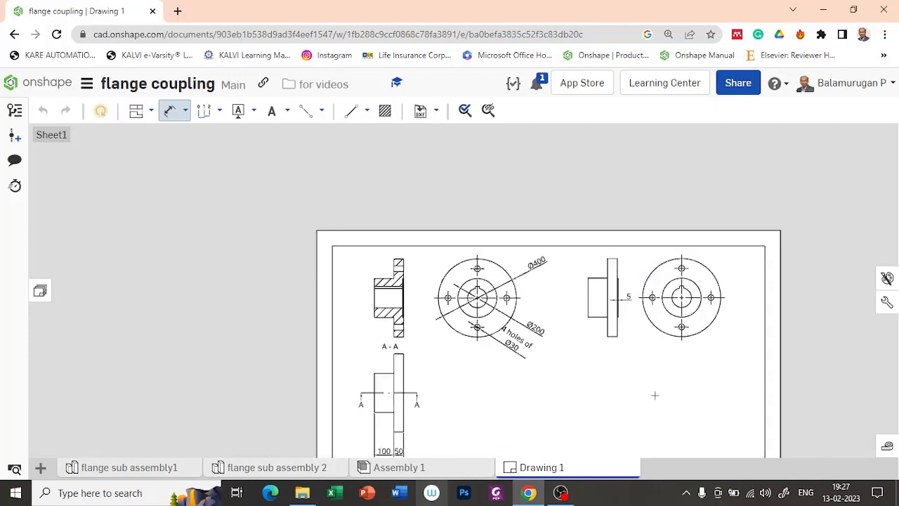
pyautogui.moveTo(654, 395); pyautogui.dragTo(533, 320, button='middle')
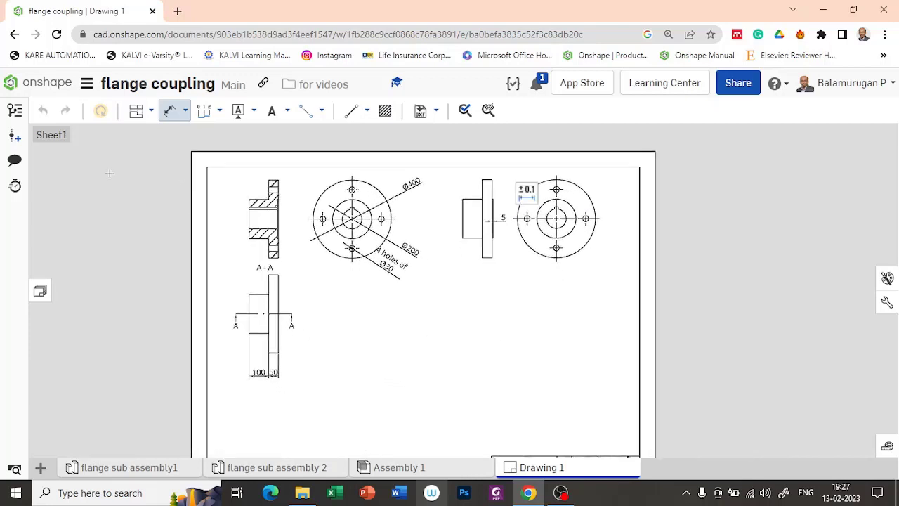
pyautogui.click(184, 111)
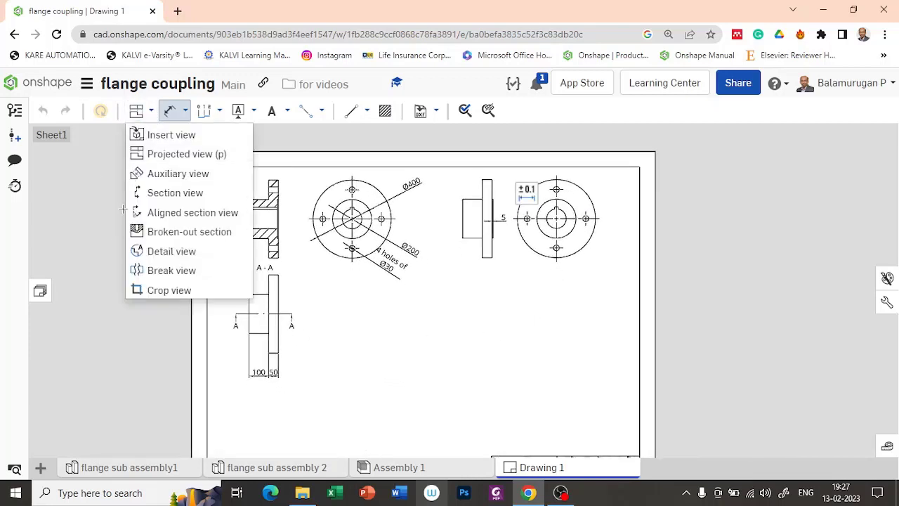
pyautogui.click(197, 135)
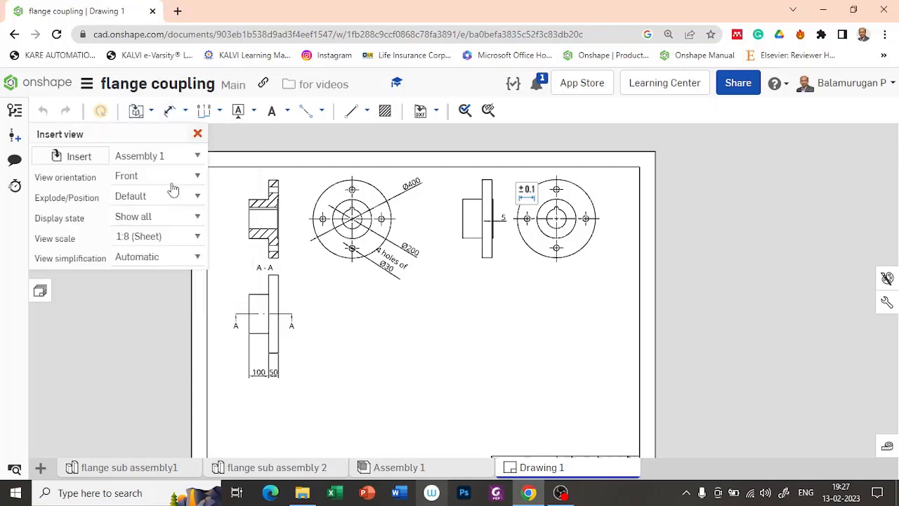
pyautogui.click(78, 156)
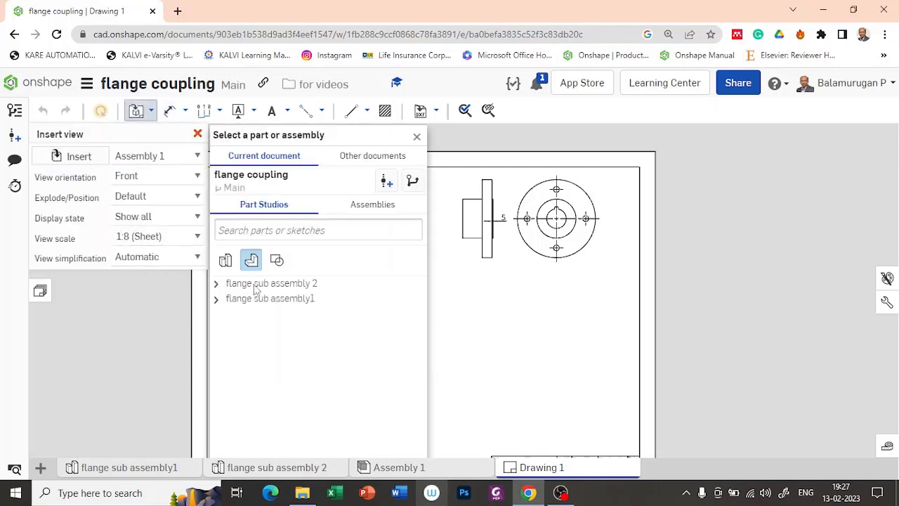
pyautogui.click(217, 300)
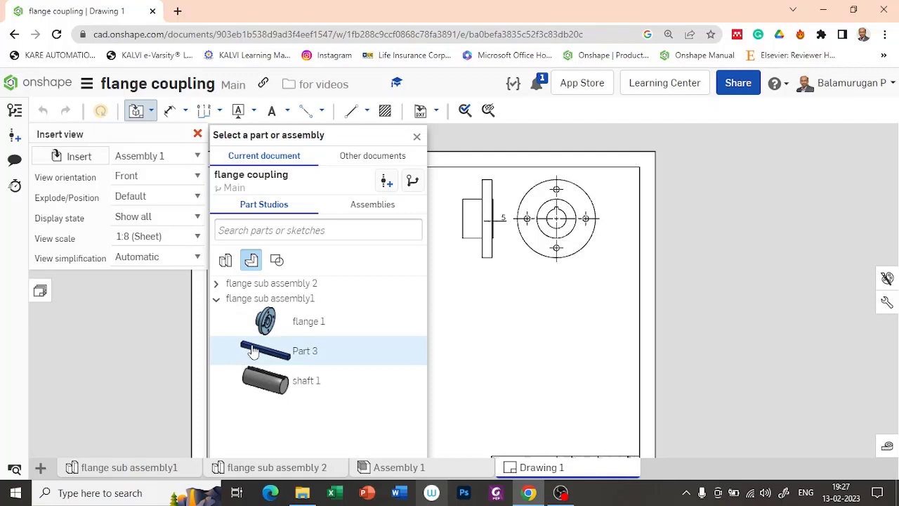
pyautogui.click(307, 389)
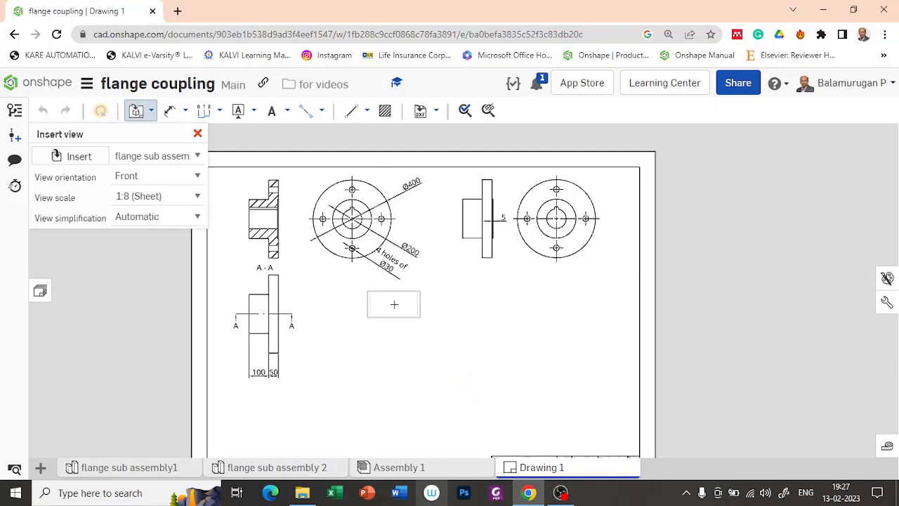
pyautogui.scroll(-3, 367, 327)
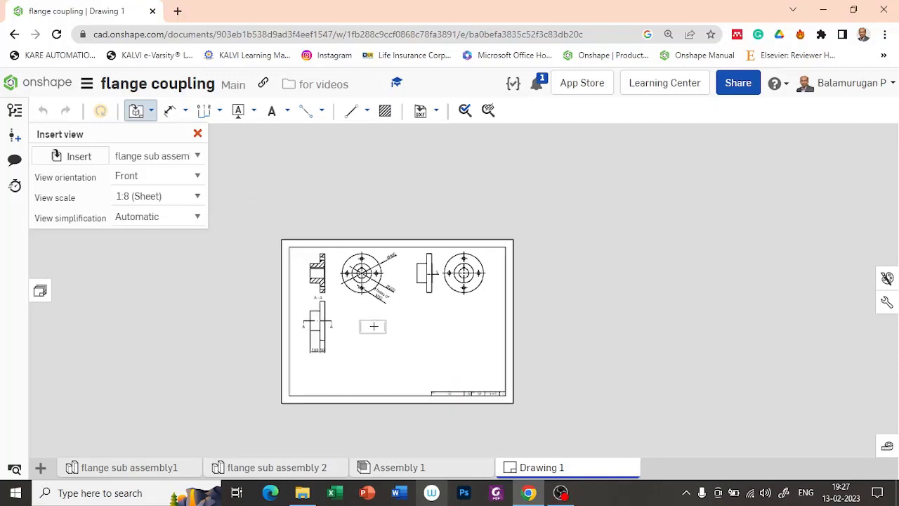
pyautogui.scroll(3, 327, 374)
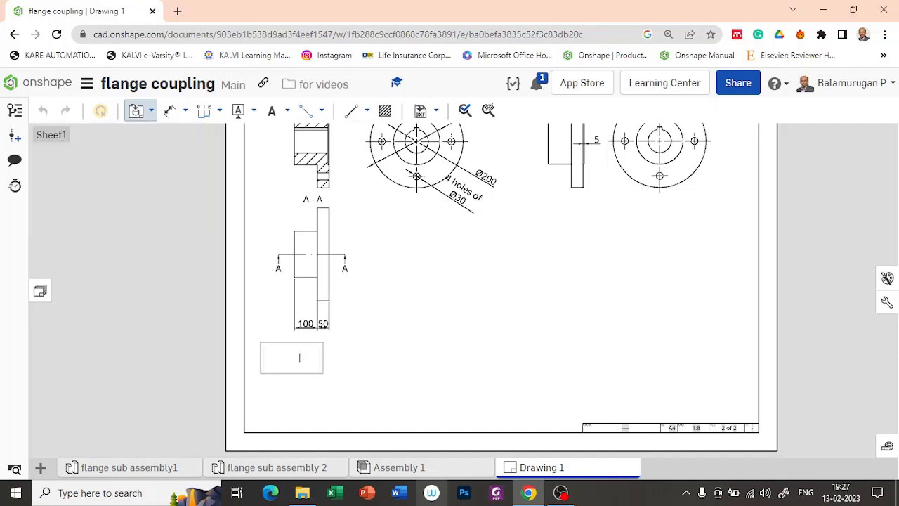
pyautogui.click(292, 356)
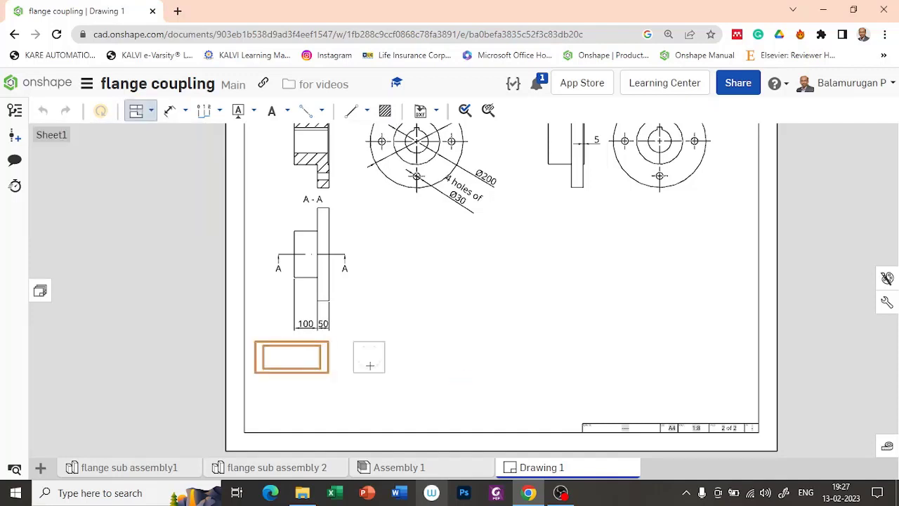
pyautogui.click(369, 365)
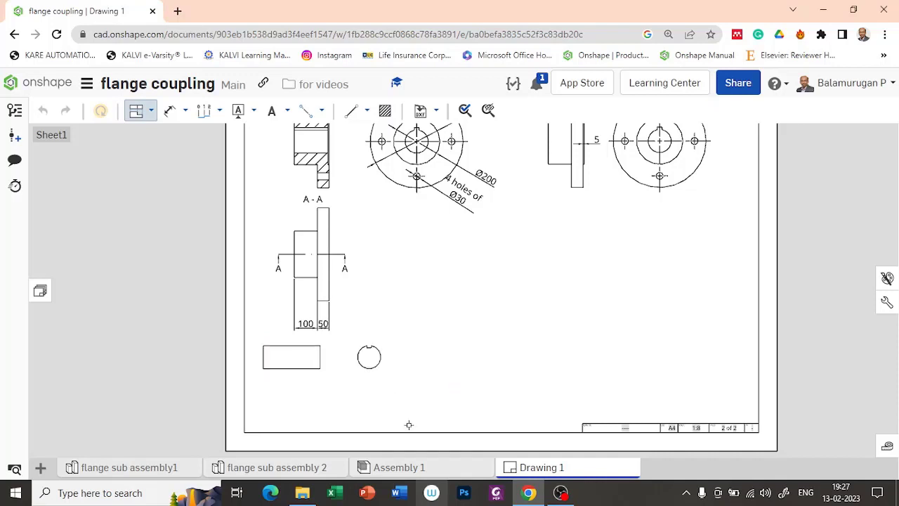
# Add a radius dimension to the shaft's outer circle in its end view
pyautogui.scroll(3, 360, 359)
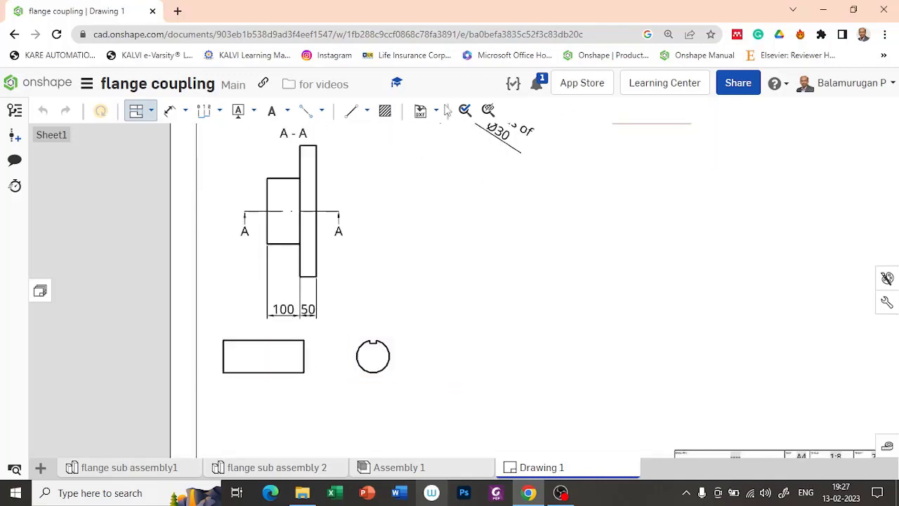
pyautogui.click(170, 111)
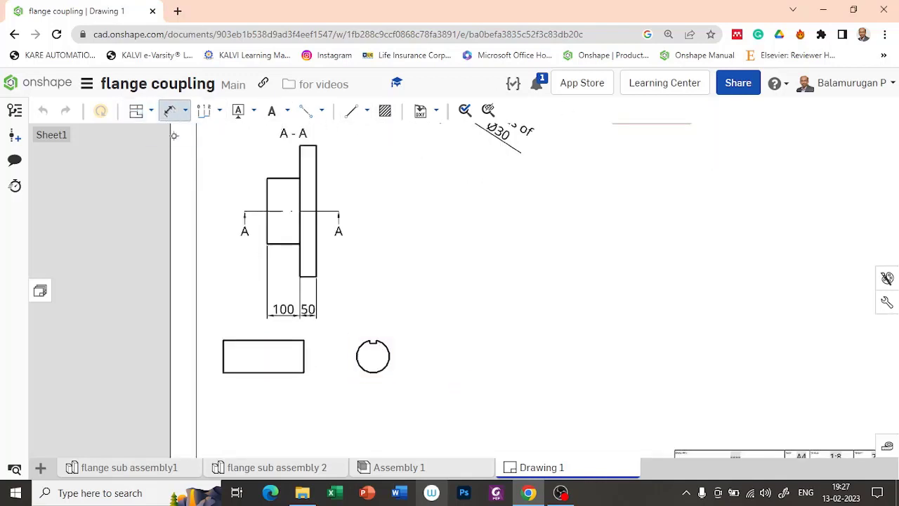
pyautogui.scroll(2, 327, 284)
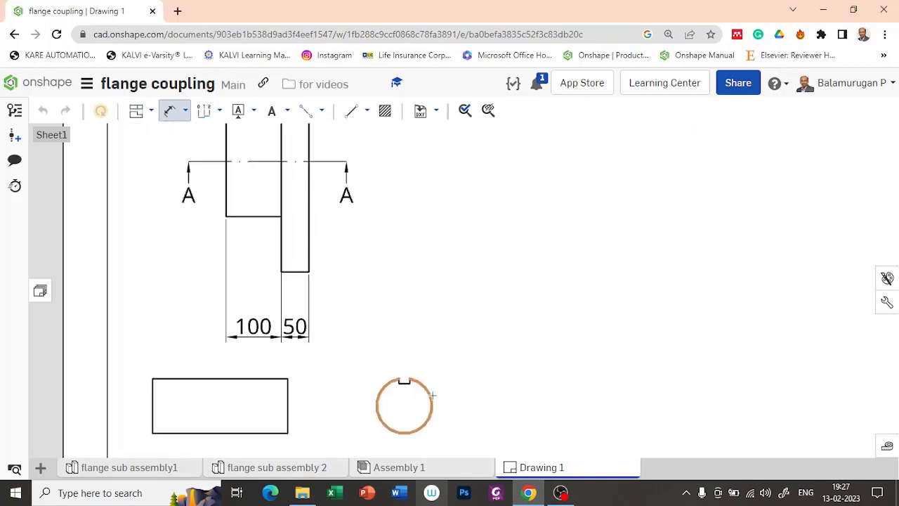
pyautogui.click(455, 383)
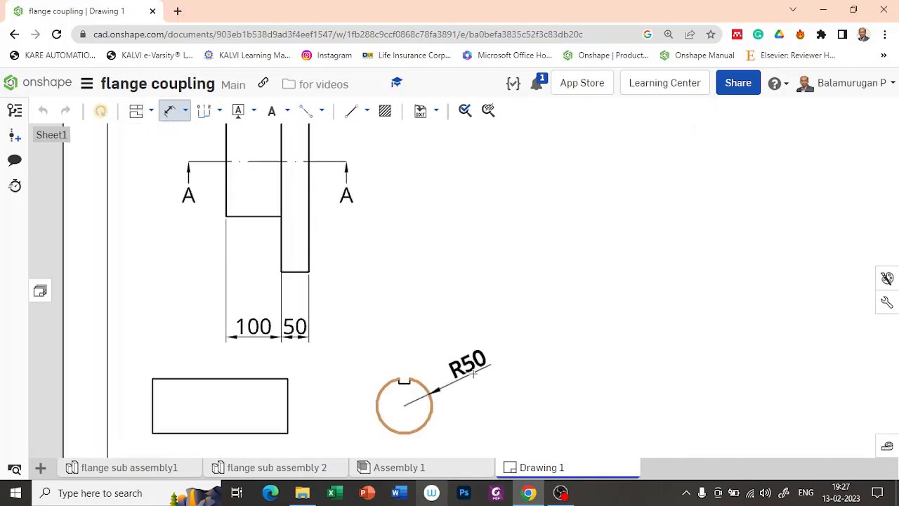
pyautogui.click(474, 374)
pyautogui.scroll(-2, 297, 367)
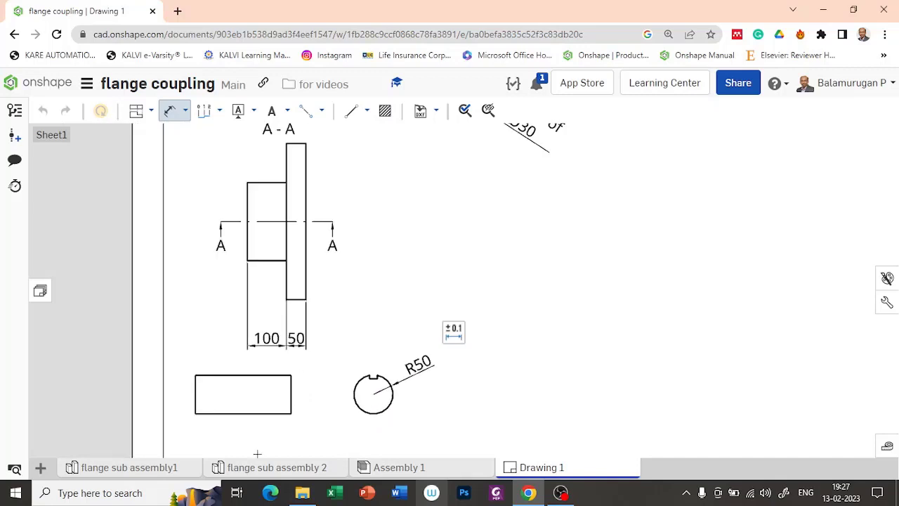
# Examine the keyway notch in the shaft's end view
pyautogui.scroll(-1, 303, 395)
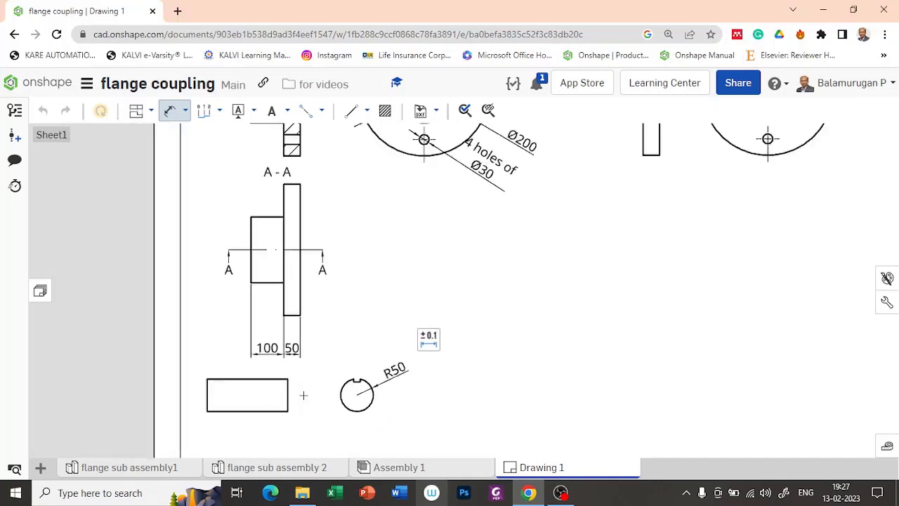
pyautogui.scroll(4, 372, 376)
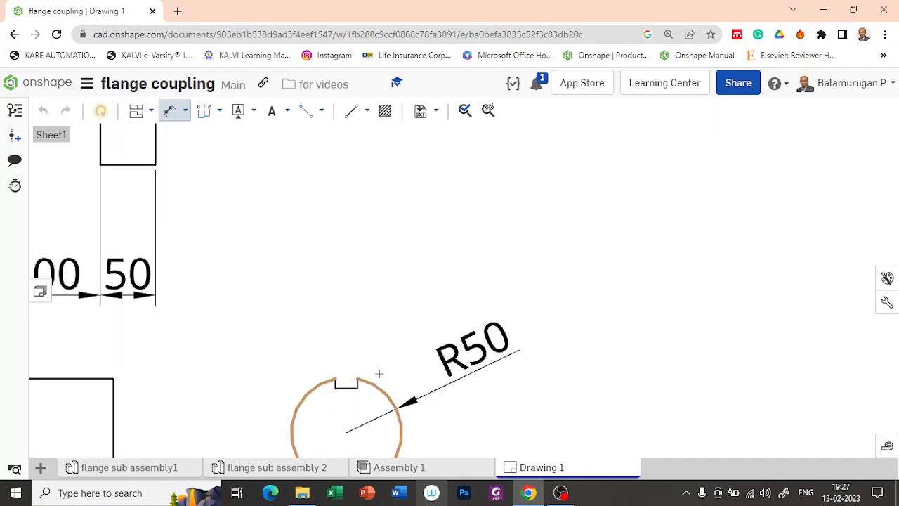
pyautogui.scroll(-3, 335, 390)
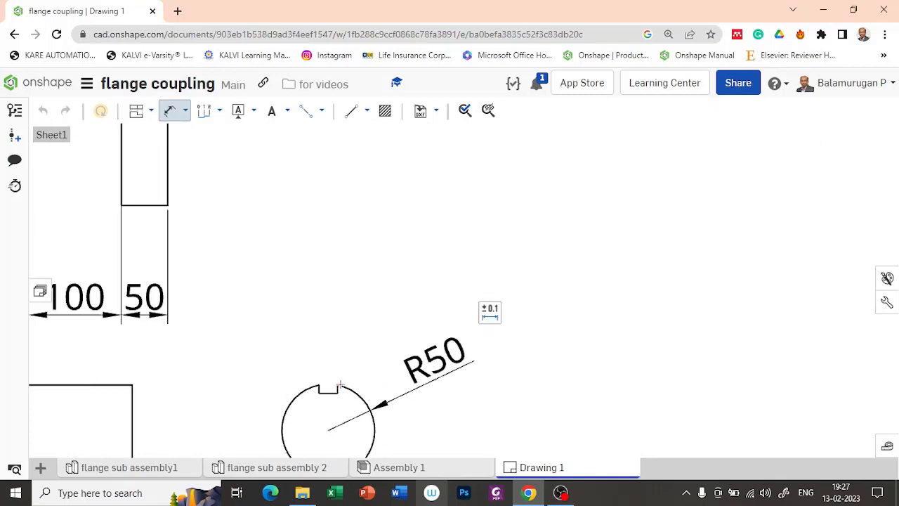
pyautogui.scroll(3, 339, 386)
pyautogui.scroll(2, 330, 413)
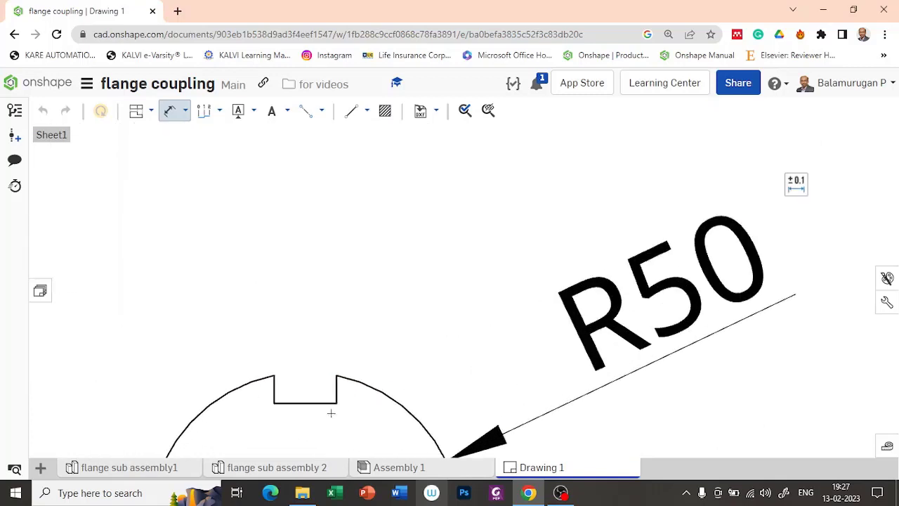
pyautogui.scroll(-3, 338, 326)
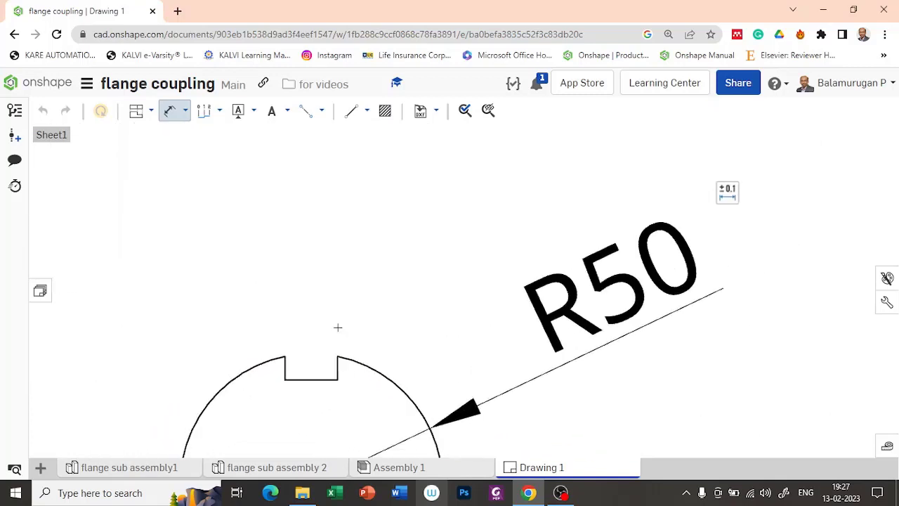
pyautogui.scroll(-3, 339, 327)
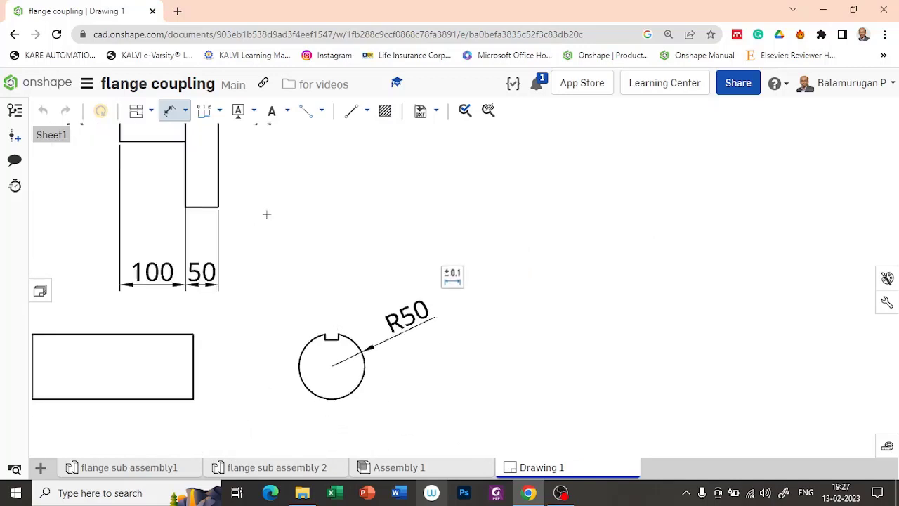
# Try to dimension the keyway's depth beside section view A-A of flange 1
pyautogui.moveTo(335, 185)
pyautogui.mouseDown(button='middle')
pyautogui.moveTo(373, 361)
pyautogui.moveTo(497, 487)
pyautogui.mouseUp(button='middle')
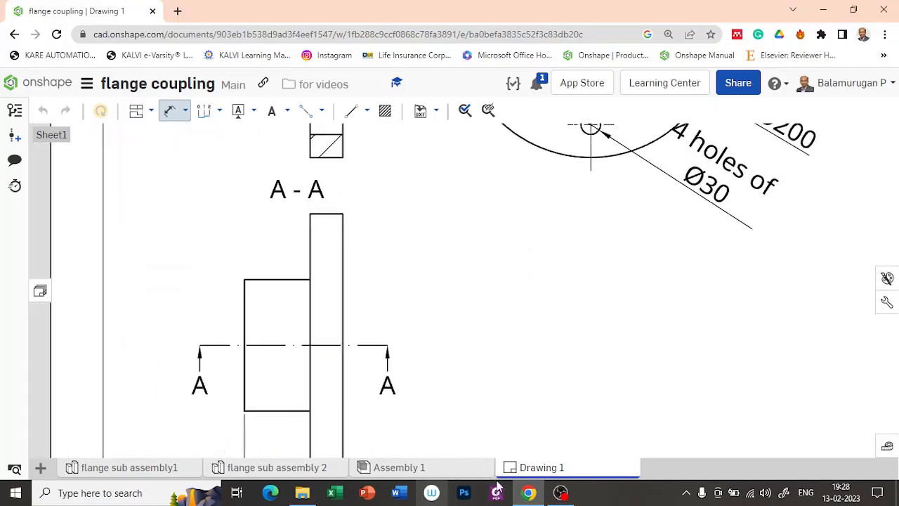
pyautogui.rightClick(464, 240)
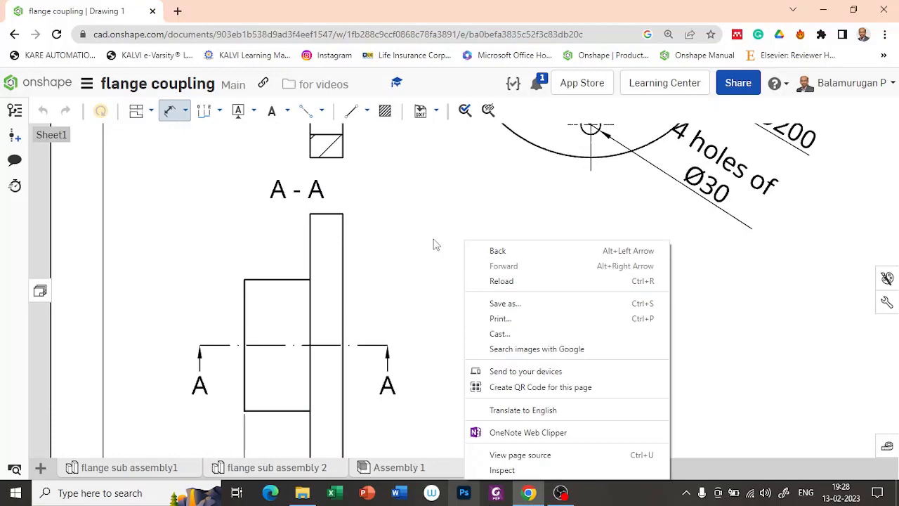
pyautogui.click(412, 288)
pyautogui.scroll(-5, 424, 276)
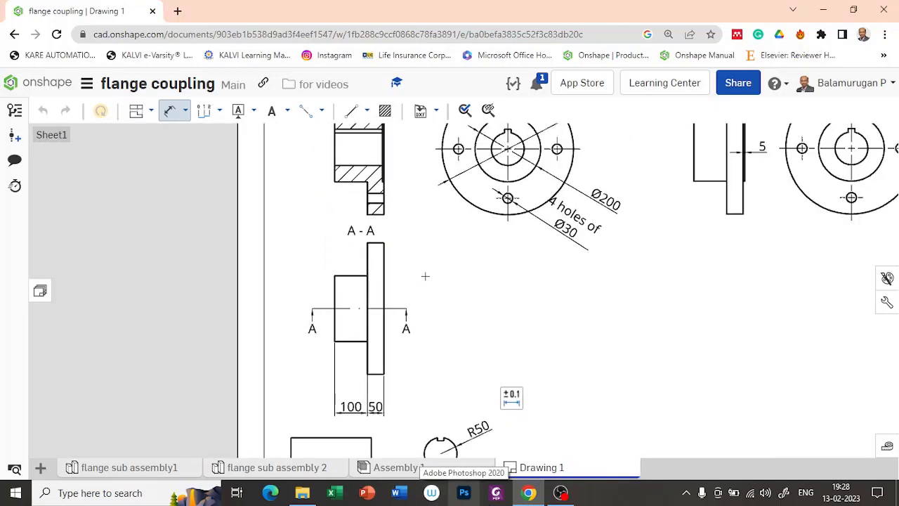
pyautogui.moveTo(467, 262); pyautogui.dragTo(397, 442, button='middle')
pyautogui.click(436, 347)
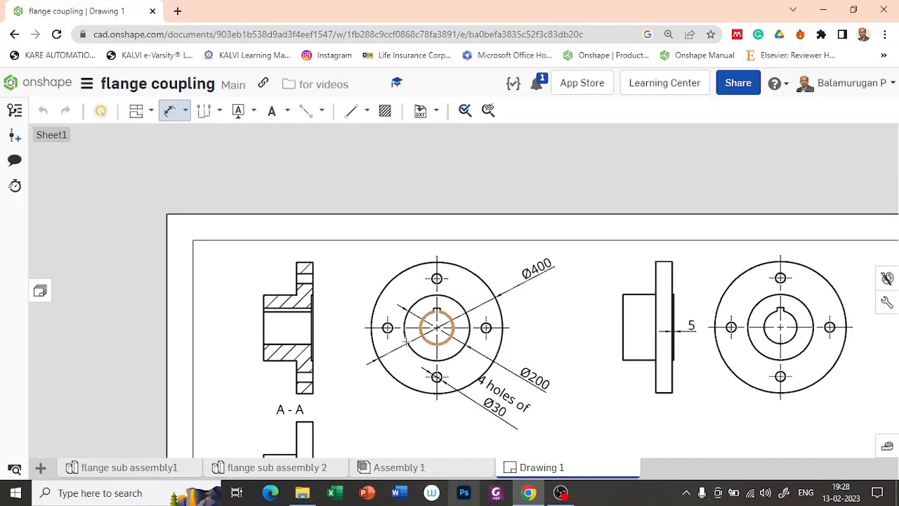
pyautogui.scroll(6, 319, 317)
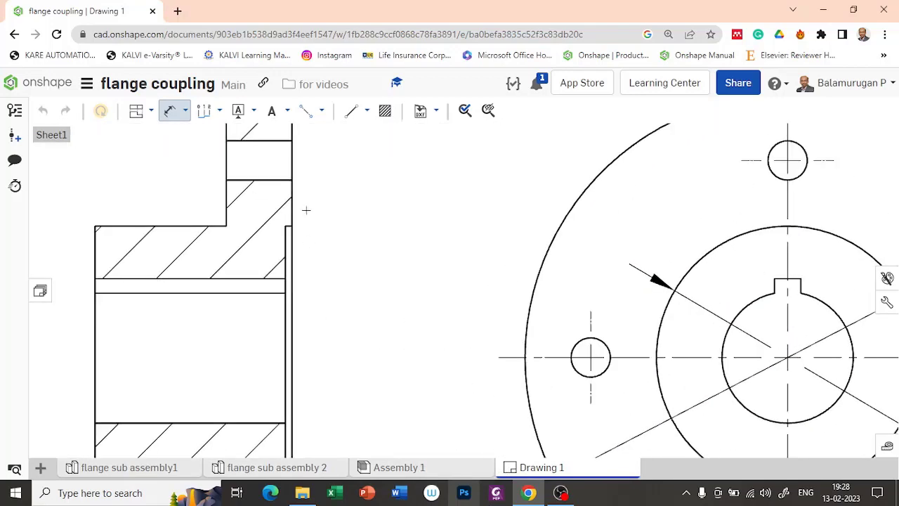
pyautogui.click(231, 280)
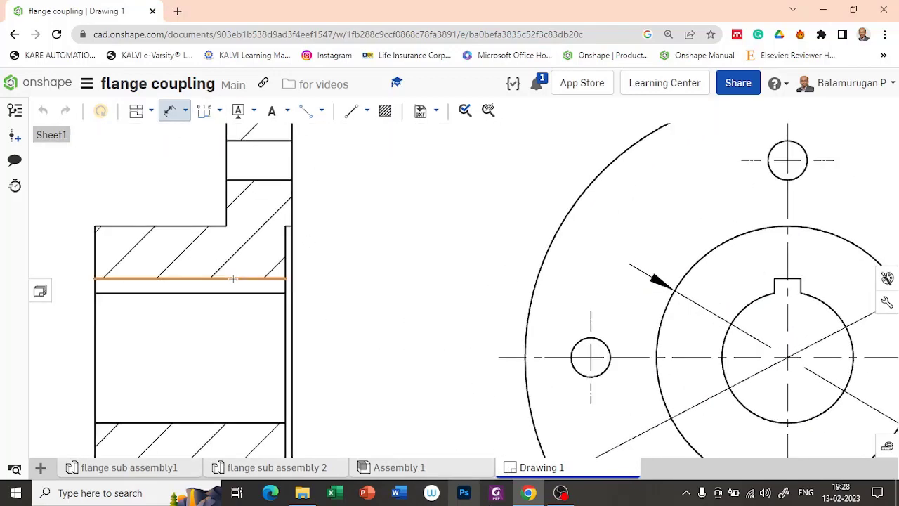
pyautogui.click(232, 292)
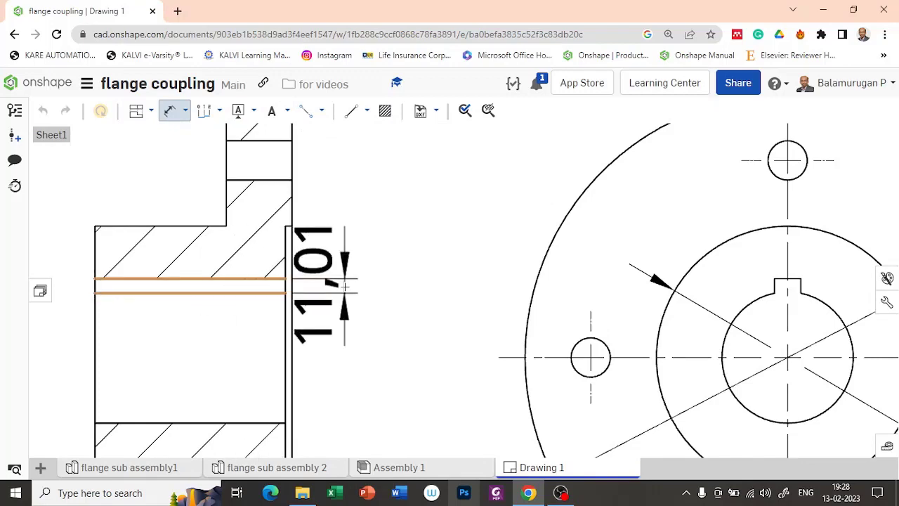
pyautogui.click(344, 280)
pyautogui.scroll(-5, 352, 272)
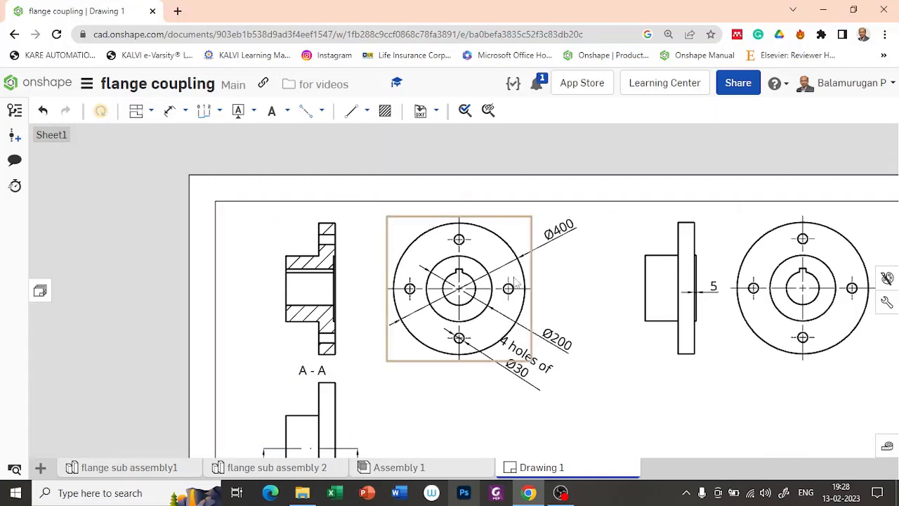
pyautogui.scroll(3, 495, 326)
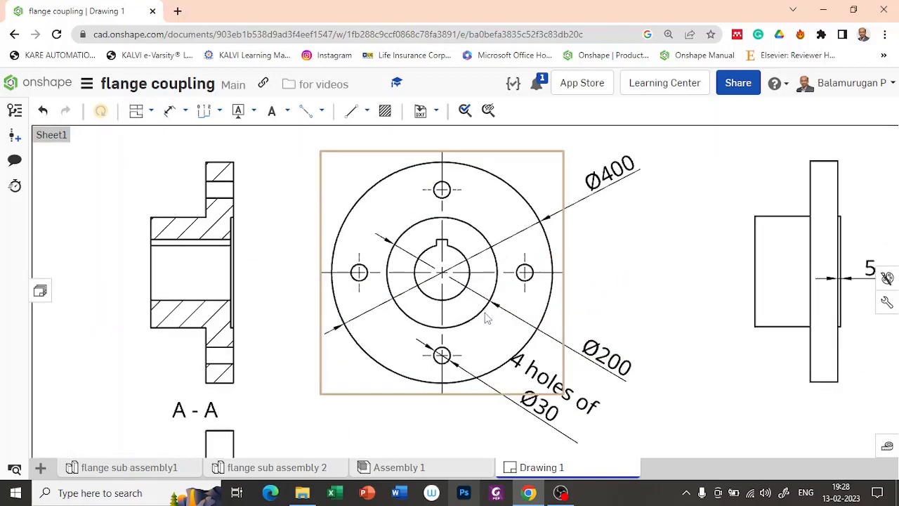
pyautogui.scroll(-2, 485, 318)
pyautogui.scroll(2, 485, 318)
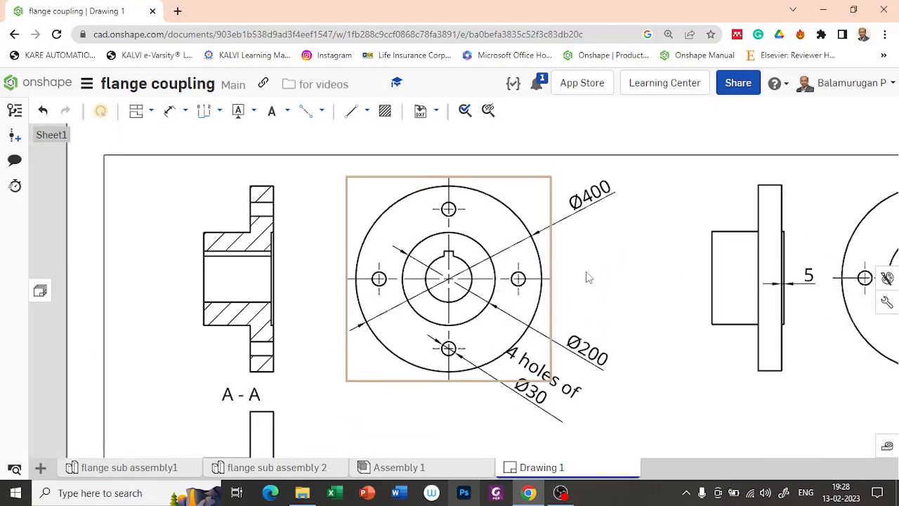
# Insert a front view of Part 3 from flange sub assembly1 below flange 1's circular view and project its end view beside it
pyautogui.scroll(-4, 588, 278)
pyautogui.moveTo(678, 405); pyautogui.dragTo(539, 293, button='middle')
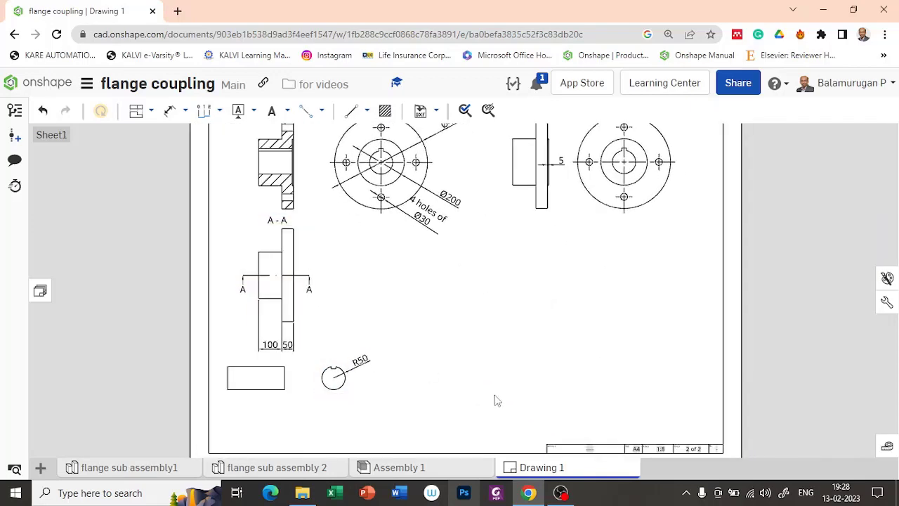
pyautogui.click(146, 113)
pyautogui.click(149, 115)
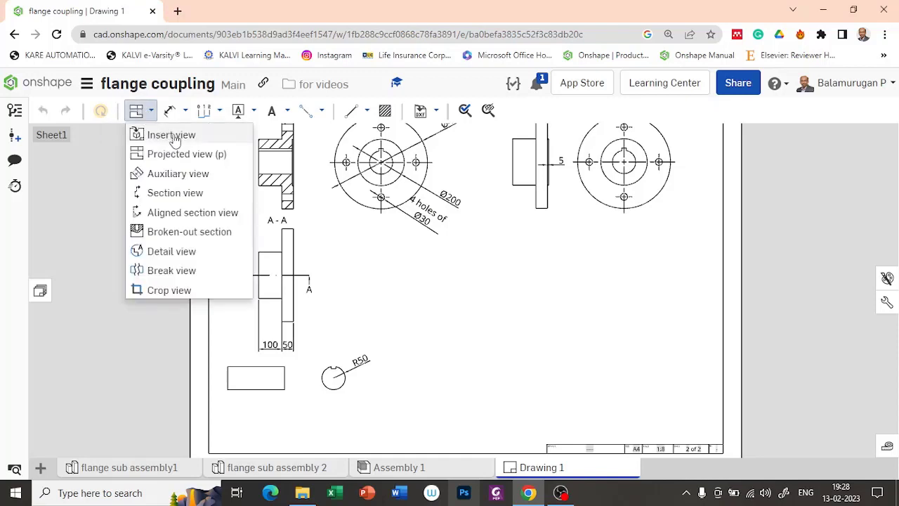
pyautogui.click(172, 135)
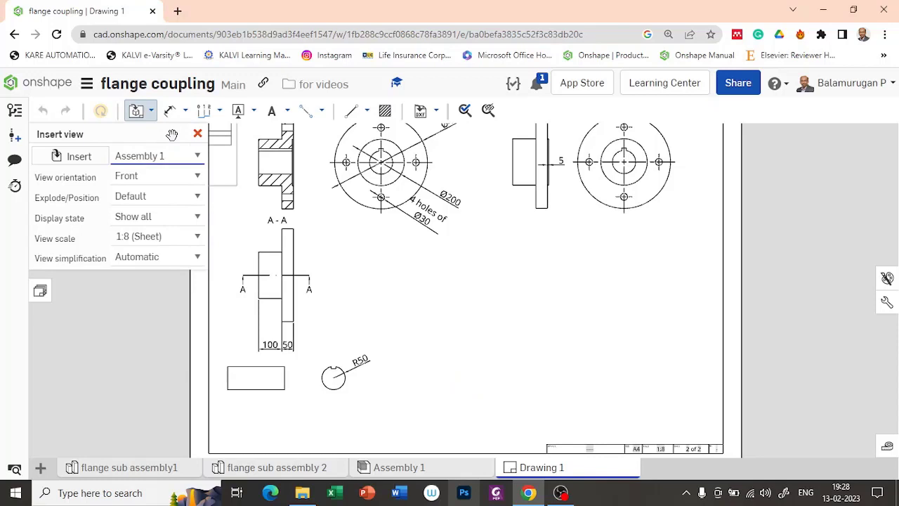
pyautogui.click(85, 161)
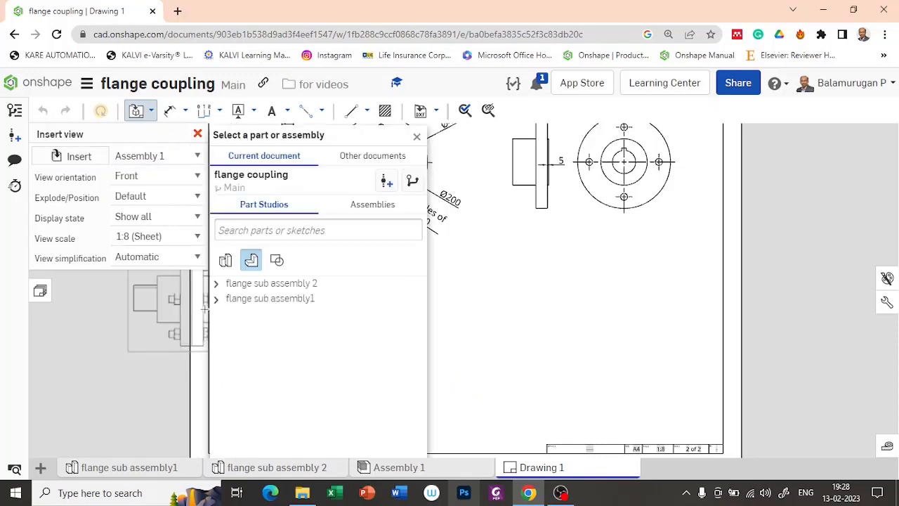
pyautogui.click(217, 300)
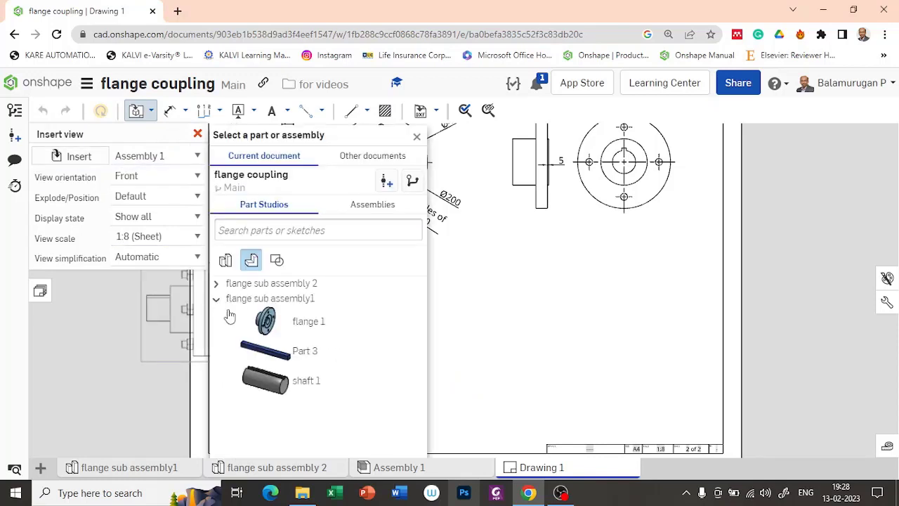
pyautogui.click(309, 351)
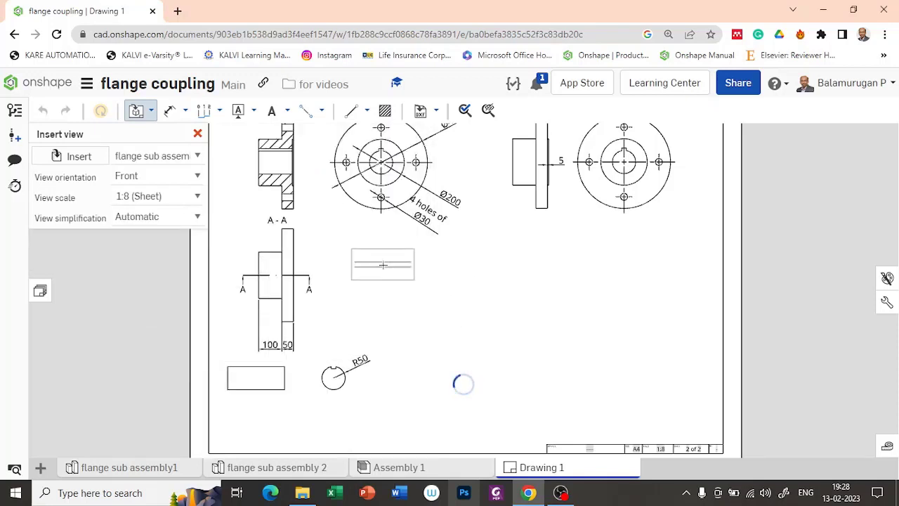
pyautogui.click(383, 265)
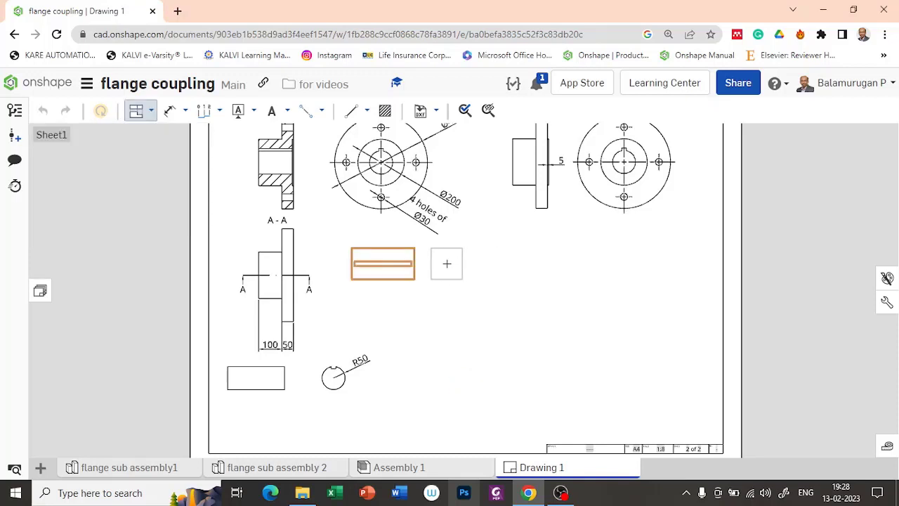
pyautogui.click(447, 263)
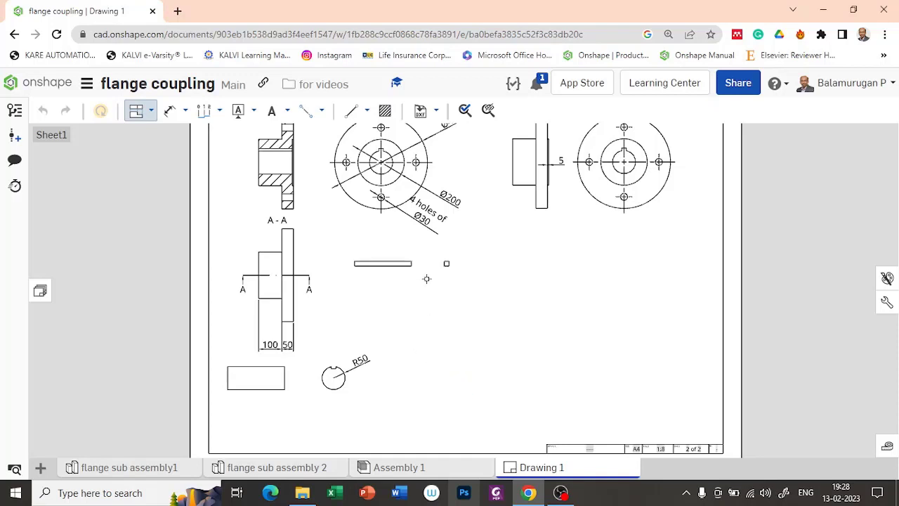
# Dimension the width and height of the key's square end view
pyautogui.scroll(5, 427, 279)
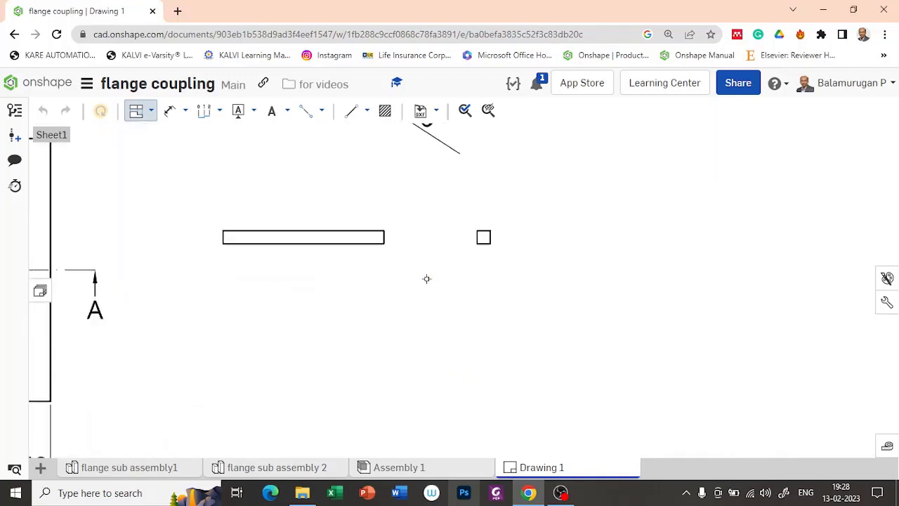
pyautogui.click(172, 112)
pyautogui.scroll(2, 463, 271)
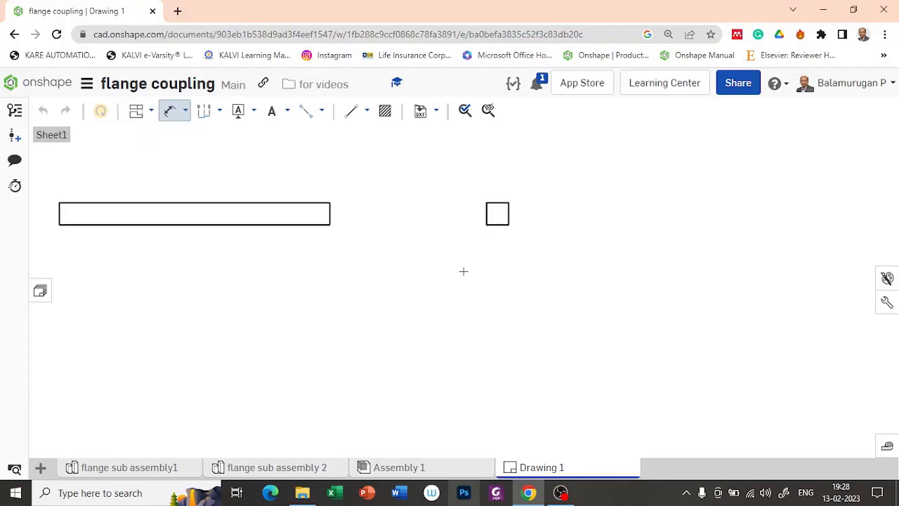
pyautogui.click(498, 223)
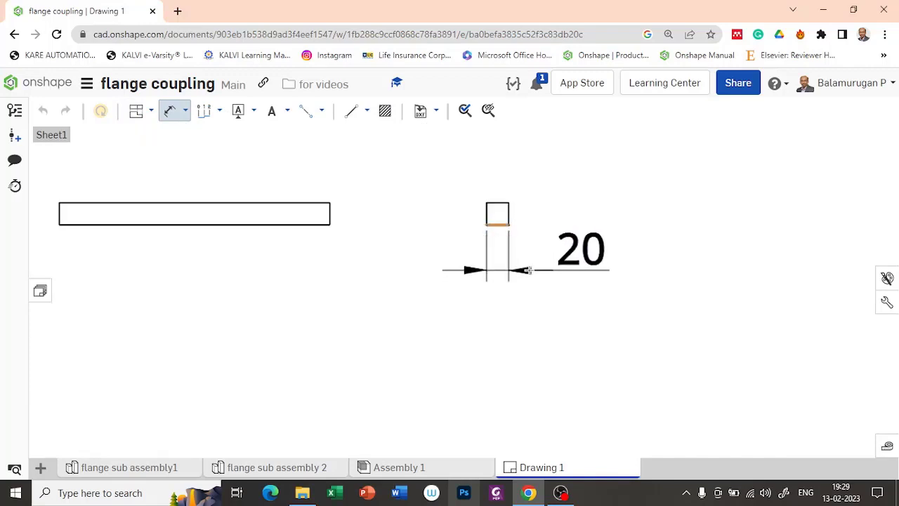
pyautogui.click(529, 259)
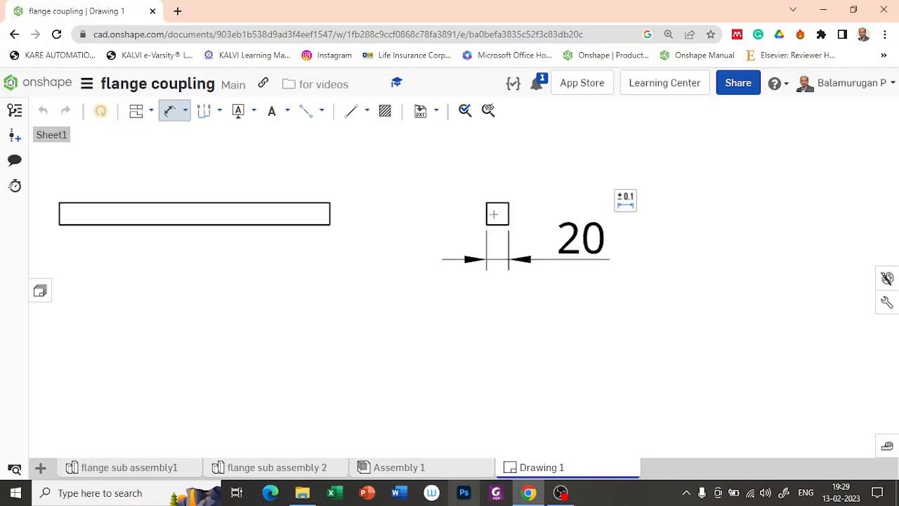
pyautogui.click(481, 211)
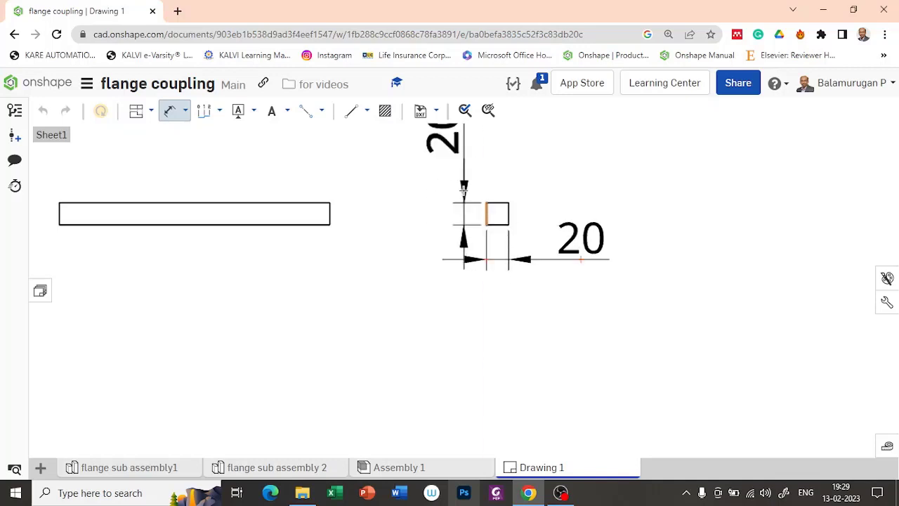
pyautogui.click(463, 186)
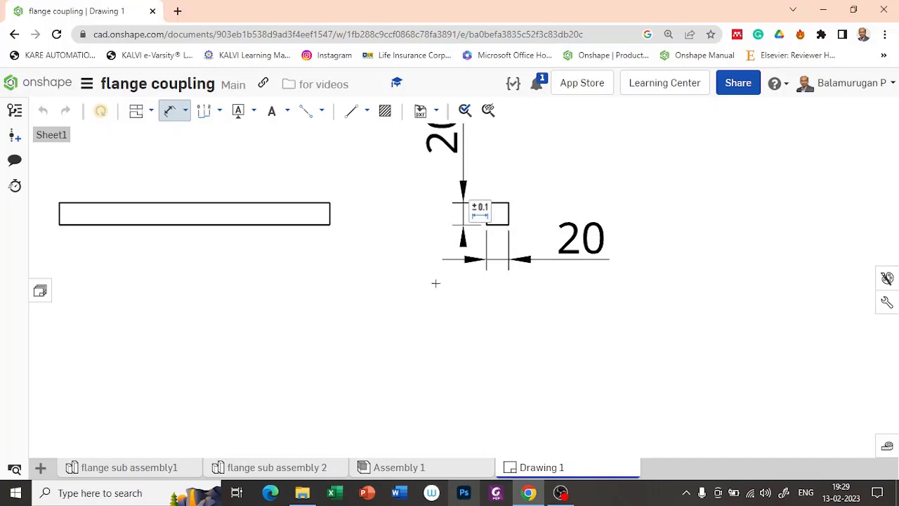
# Dimension the key's length below its front view
pyautogui.scroll(-2, 453, 320)
pyautogui.click(323, 264)
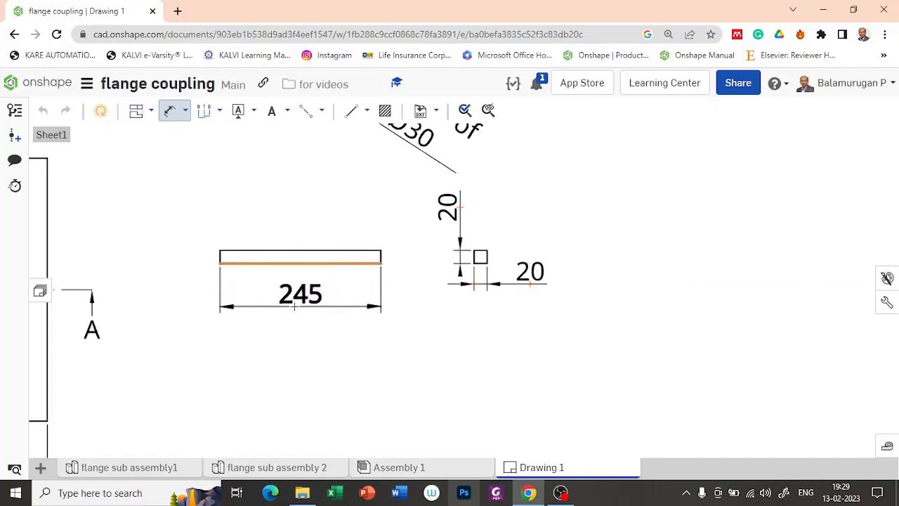
pyautogui.click(295, 306)
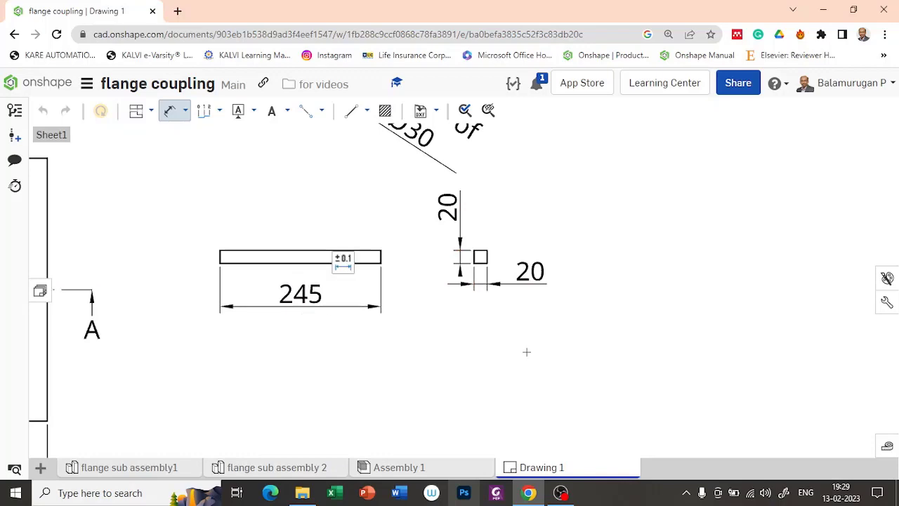
pyautogui.scroll(-5, 526, 352)
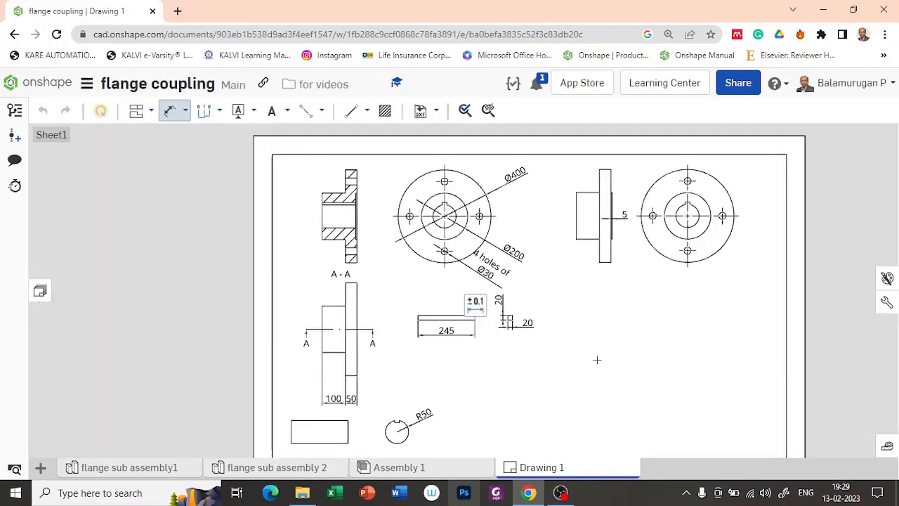
pyautogui.scroll(-2, 606, 355)
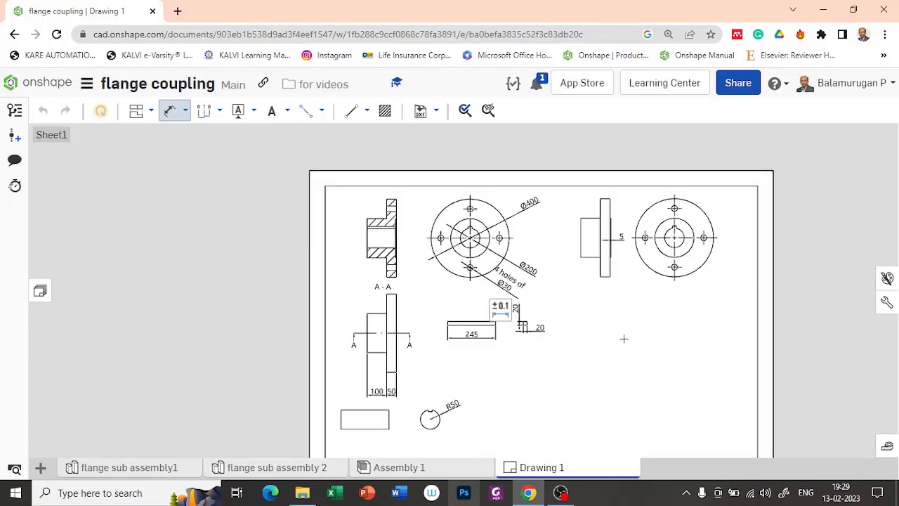
pyautogui.scroll(-3, 624, 338)
pyautogui.scroll(3, 623, 337)
pyautogui.scroll(-1, 656, 349)
pyautogui.moveTo(659, 363); pyautogui.dragTo(606, 311, button='middle')
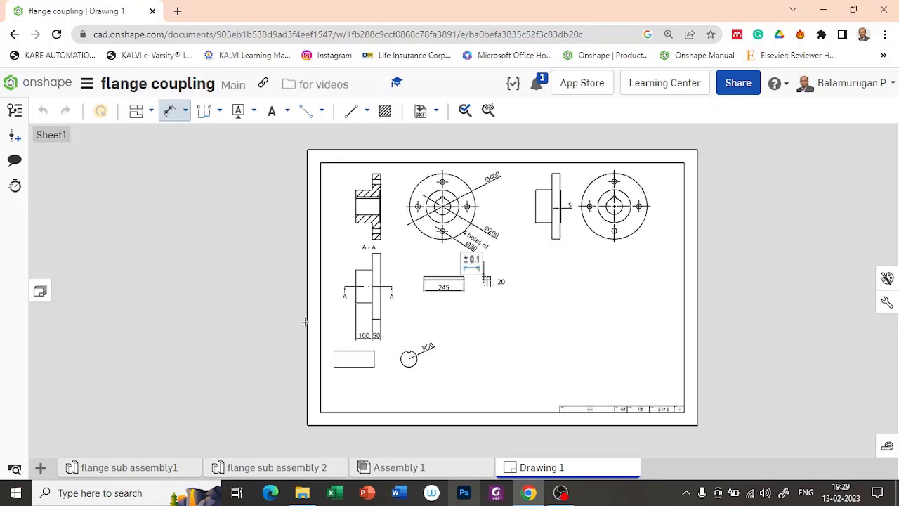
# Open Assembly 1 and display its bill of materials wide enough to show all columns
pyautogui.moveTo(420, 469)
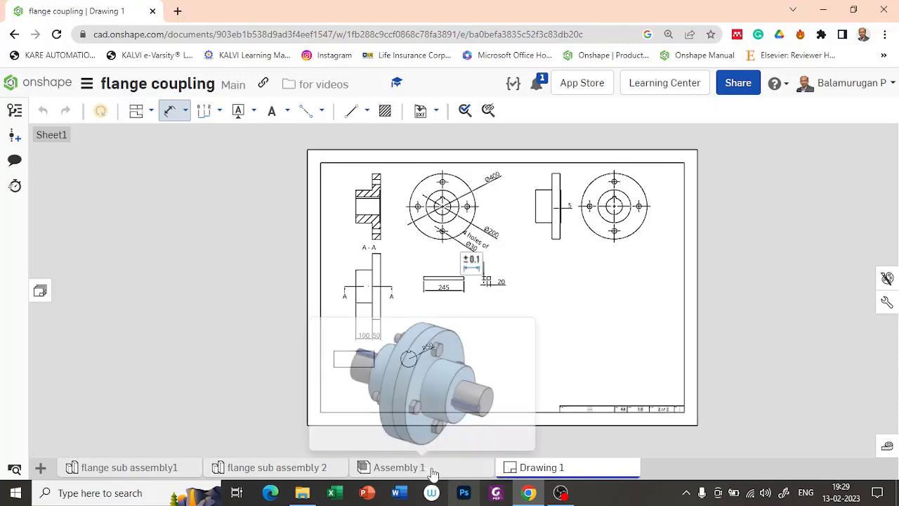
pyautogui.click(432, 474)
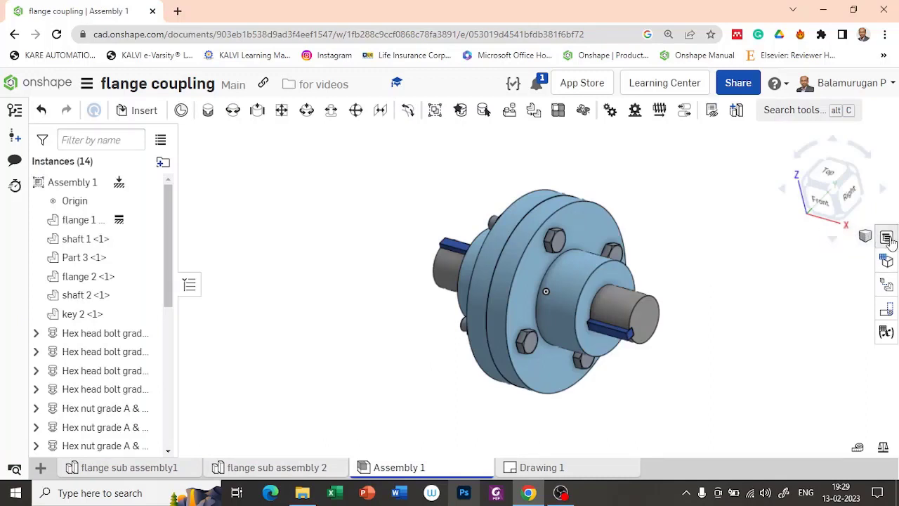
pyautogui.click(886, 240)
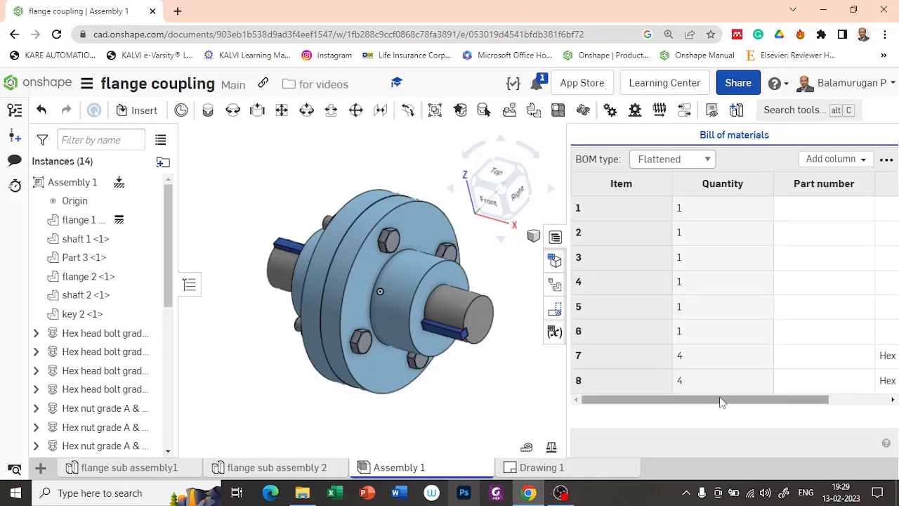
pyautogui.moveTo(719, 402); pyautogui.dragTo(825, 402)
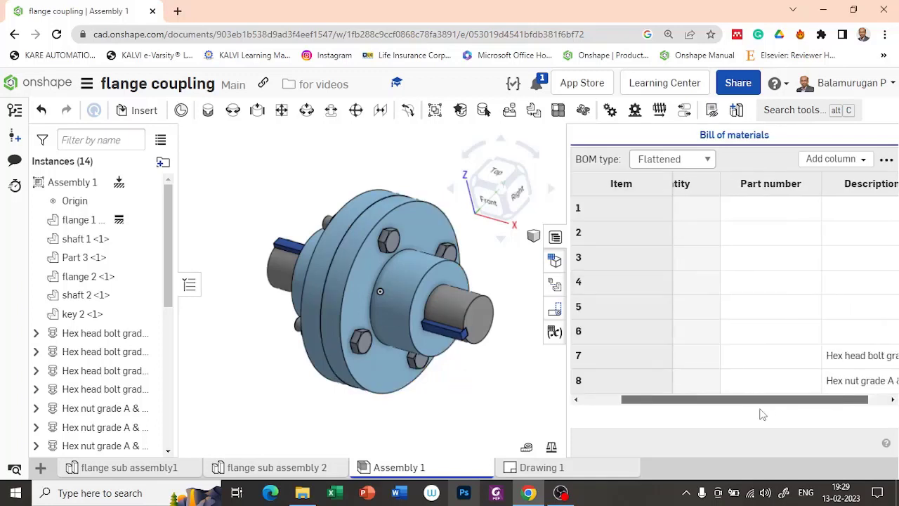
pyautogui.moveTo(565, 366); pyautogui.dragTo(450, 353)
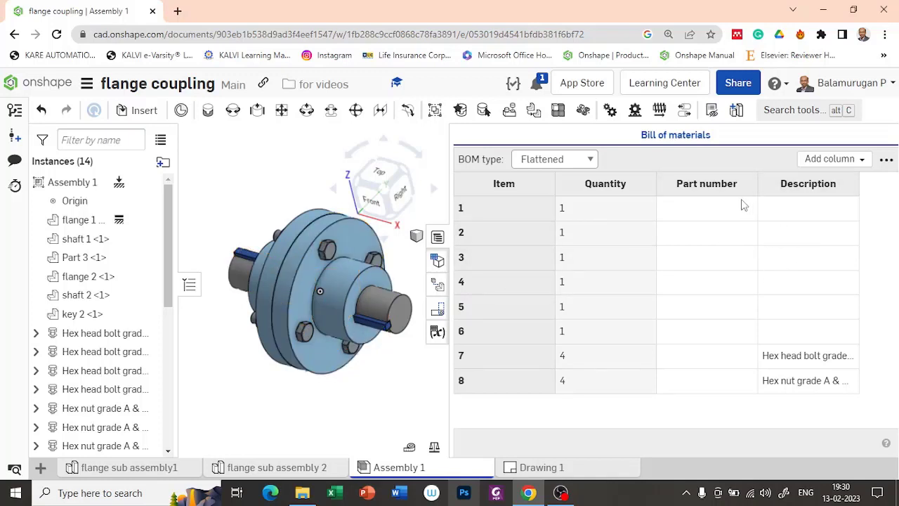
# Remove the Part number and Description columns from the bill of materials
pyautogui.moveTo(742, 181); pyautogui.dragTo(701, 191)
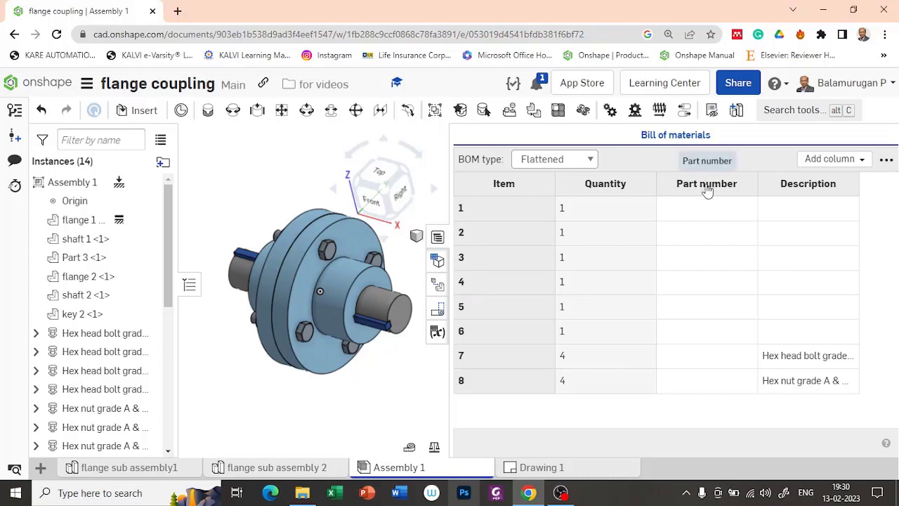
pyautogui.click(706, 188)
pyautogui.click(744, 239)
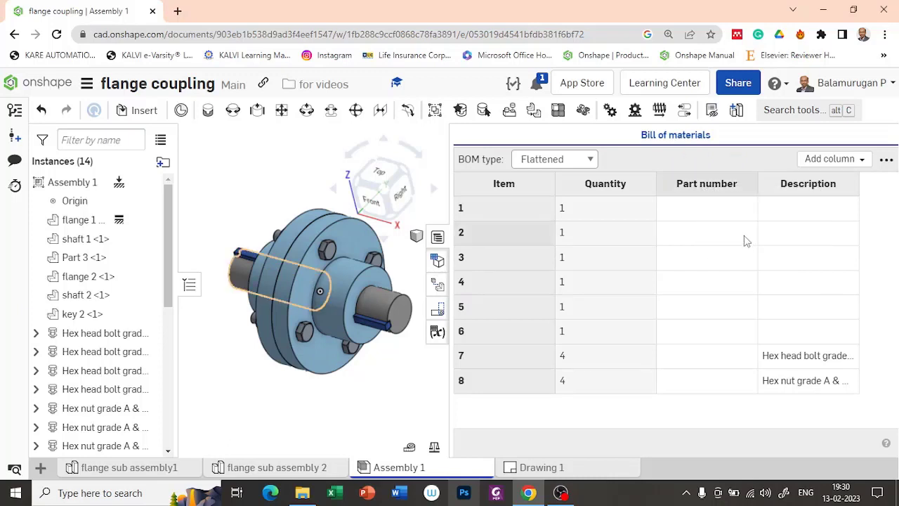
pyautogui.moveTo(702, 186); pyautogui.dragTo(703, 186)
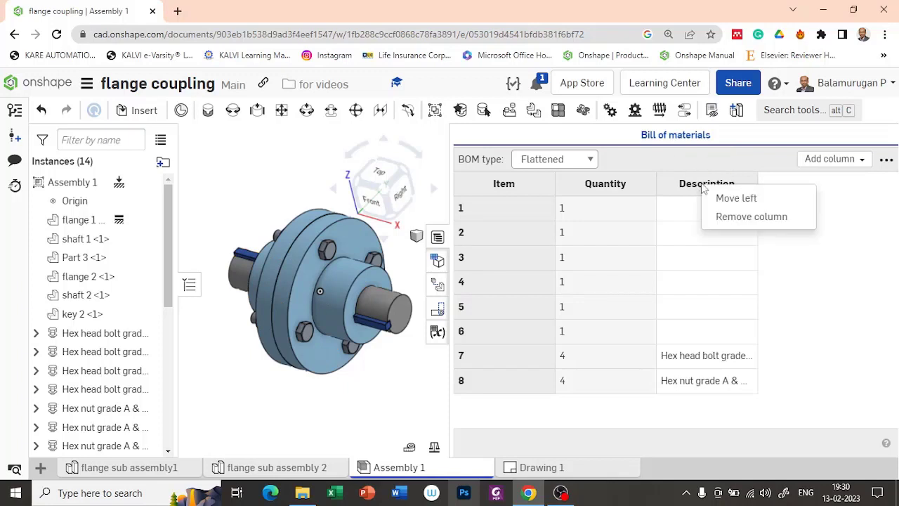
pyautogui.click(745, 218)
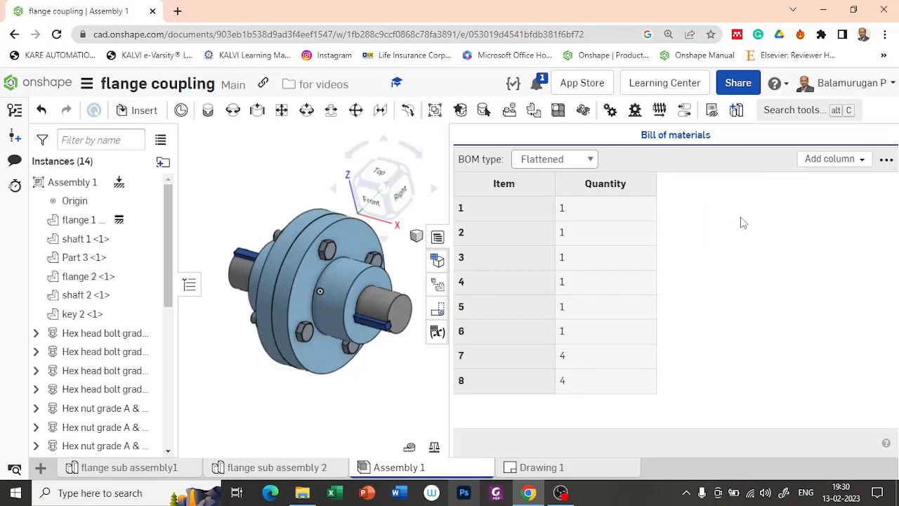
# Add a Name column to the bill of materials
pyautogui.click(849, 163)
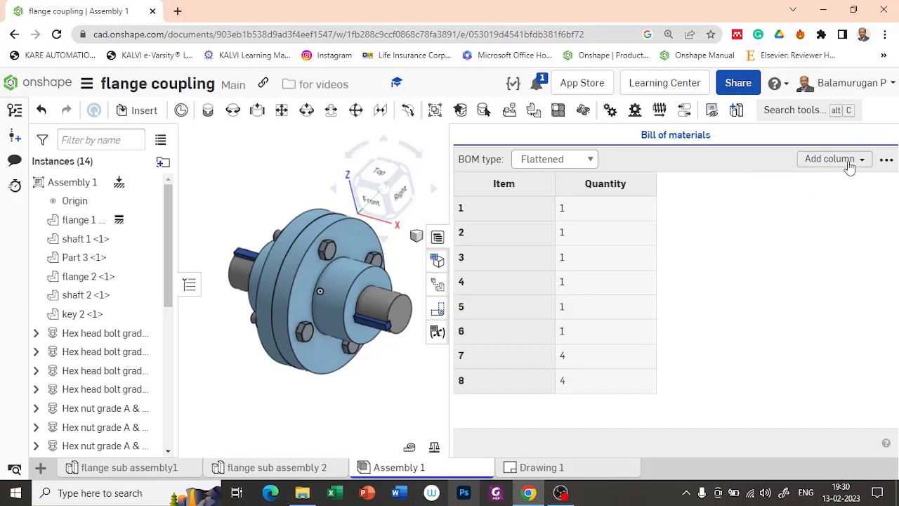
pyautogui.click(771, 203)
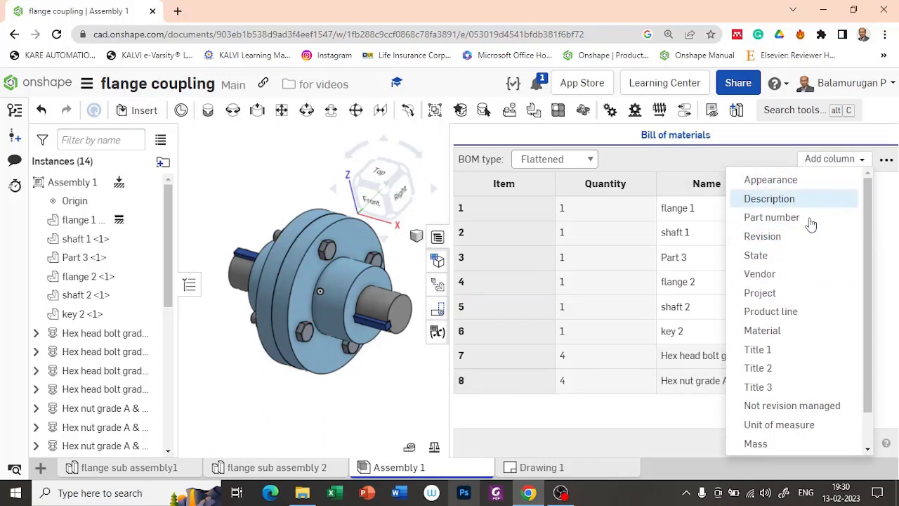
pyautogui.click(726, 162)
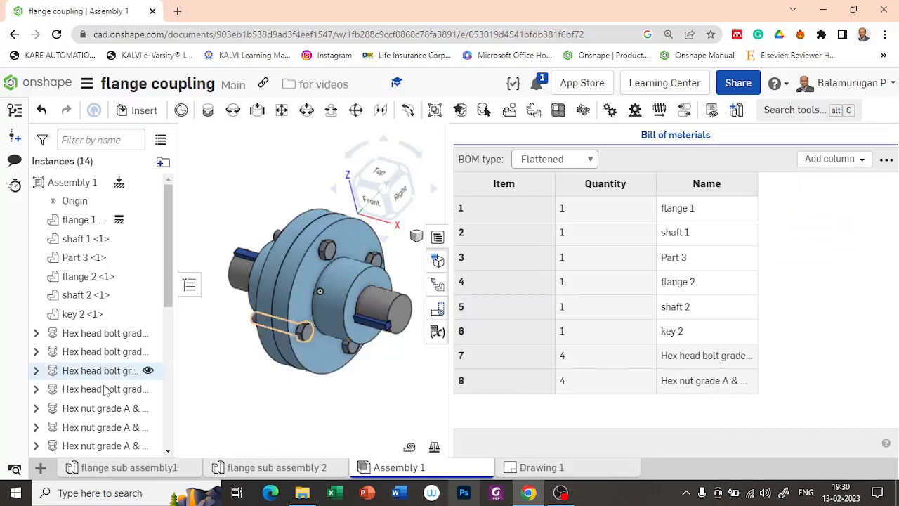
# Rename Part 3 as Key 1 in the bill of materials
pyautogui.doubleClick(681, 260)
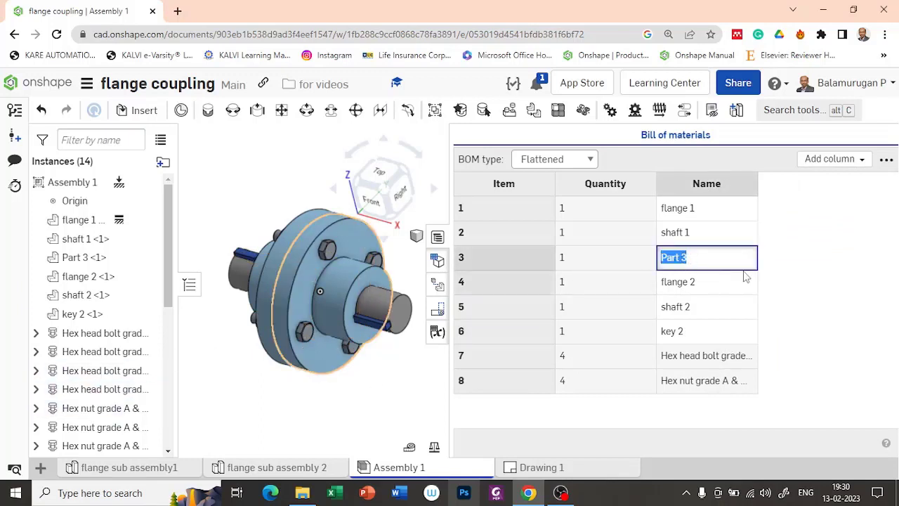
pyautogui.write('Key 1')
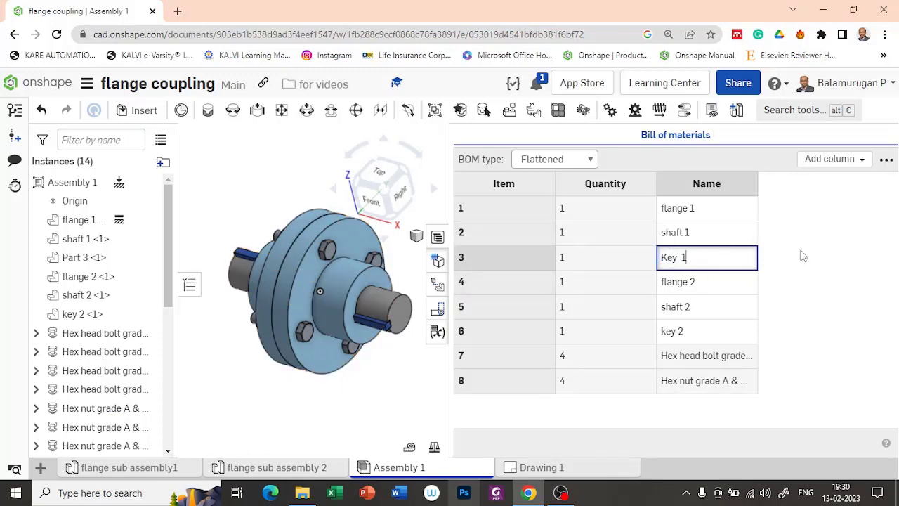
pyautogui.press('Return')
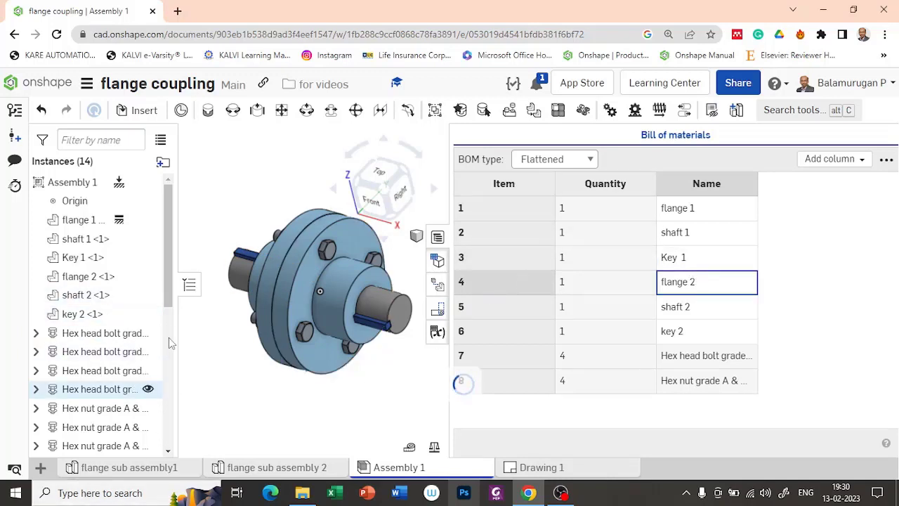
# Capitalize the first shaft's name to Shaft 1 in the bill of materials
pyautogui.doubleClick(673, 236)
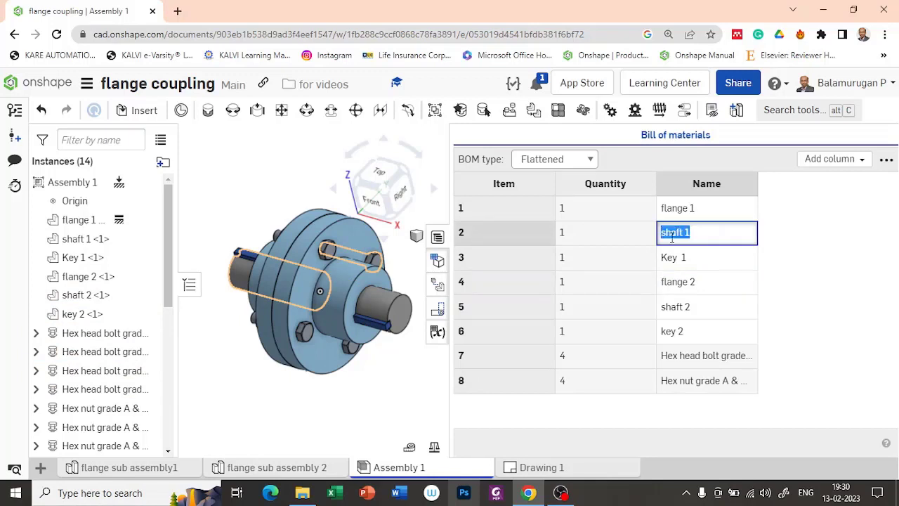
pyautogui.click(665, 235)
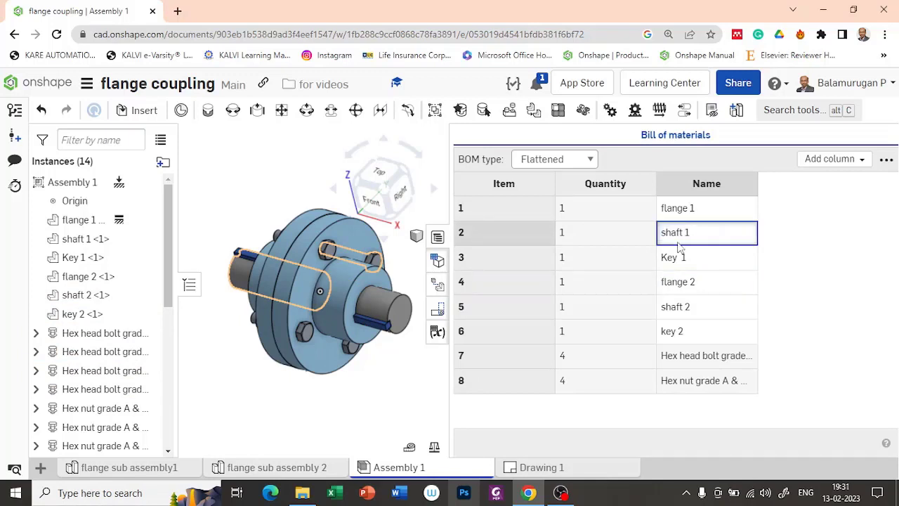
pyautogui.press('BackSpace')
pyautogui.write('S')
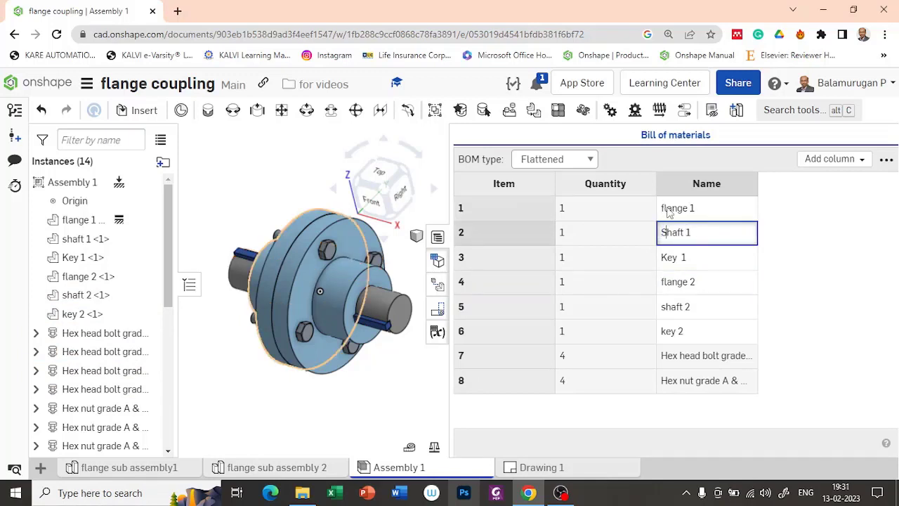
# Capitalize the first flange's name to Flange 1 in the bill of materials
pyautogui.doubleClick(675, 209)
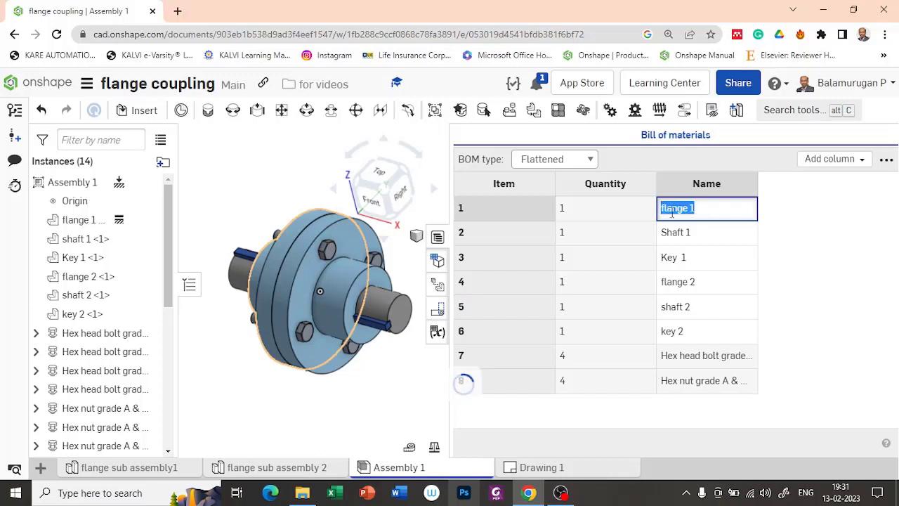
pyautogui.click(665, 209)
pyautogui.press('BackSpace')
pyautogui.write('F')
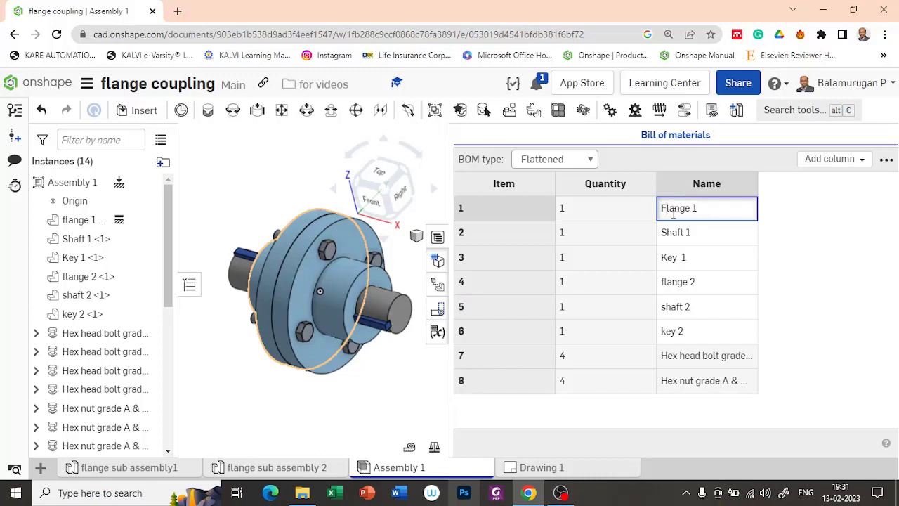
# Capitalize the second flange's name to Flange 2 in the bill of materials
pyautogui.click(669, 283)
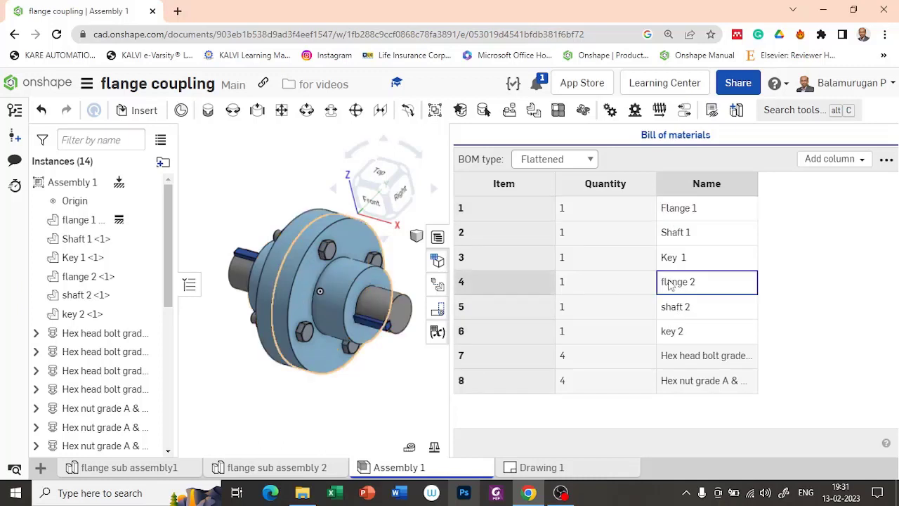
pyautogui.click(671, 284)
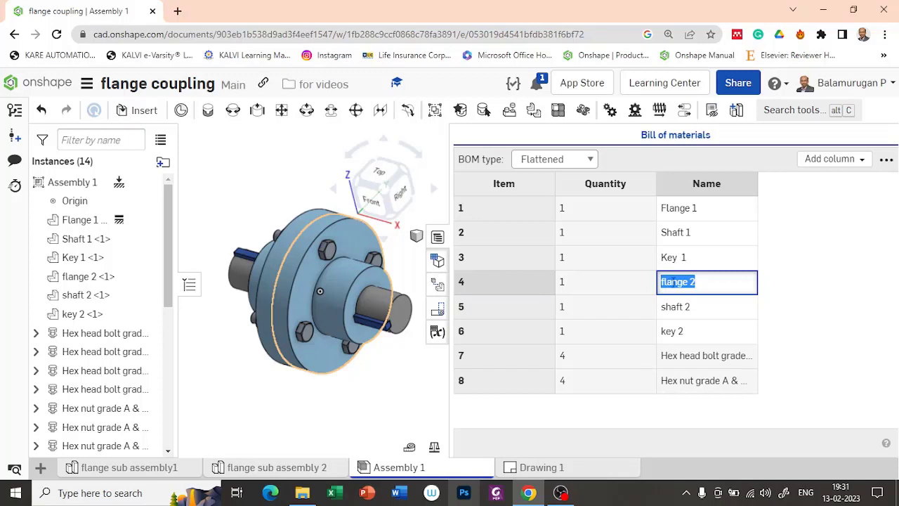
pyautogui.click(705, 280)
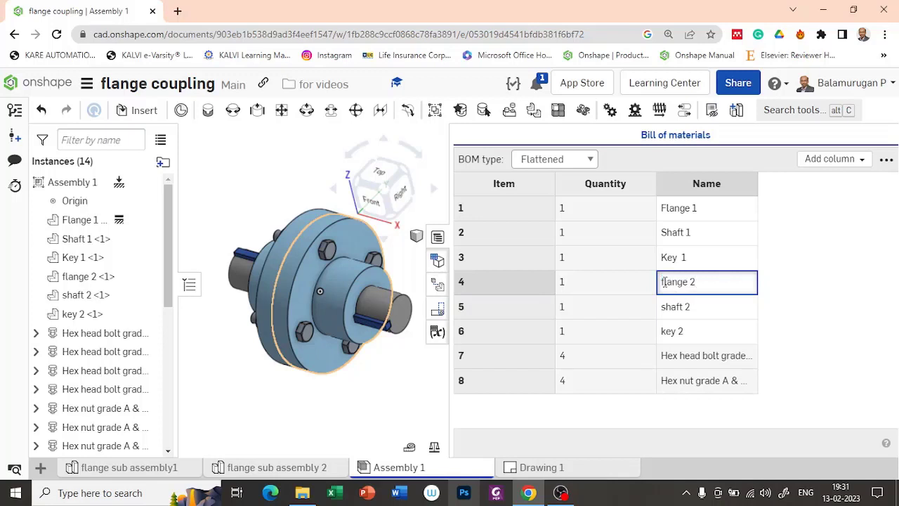
pyautogui.press('Home')
pyautogui.press('Delete')
pyautogui.write('F')
# Capitalize the second shaft's name to Shaft 2 in the bill of materials
pyautogui.click(668, 314)
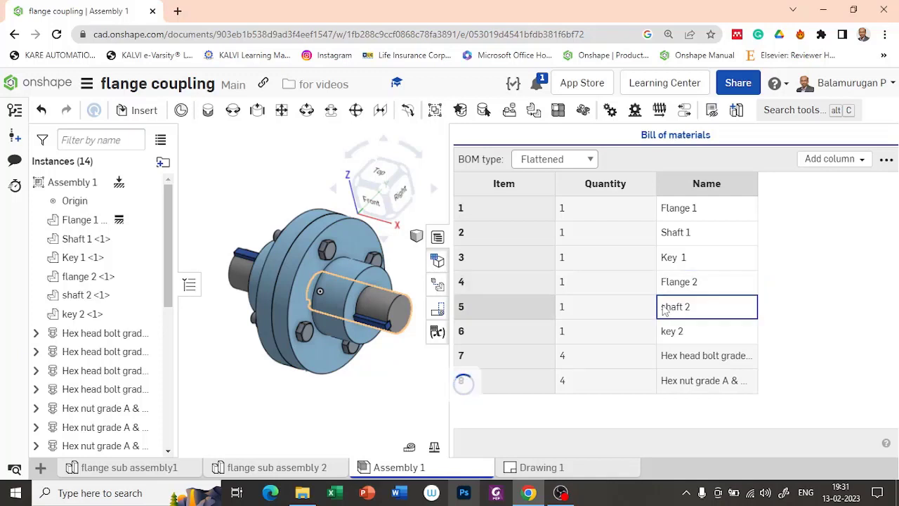
pyautogui.click(678, 313)
pyautogui.press('Home')
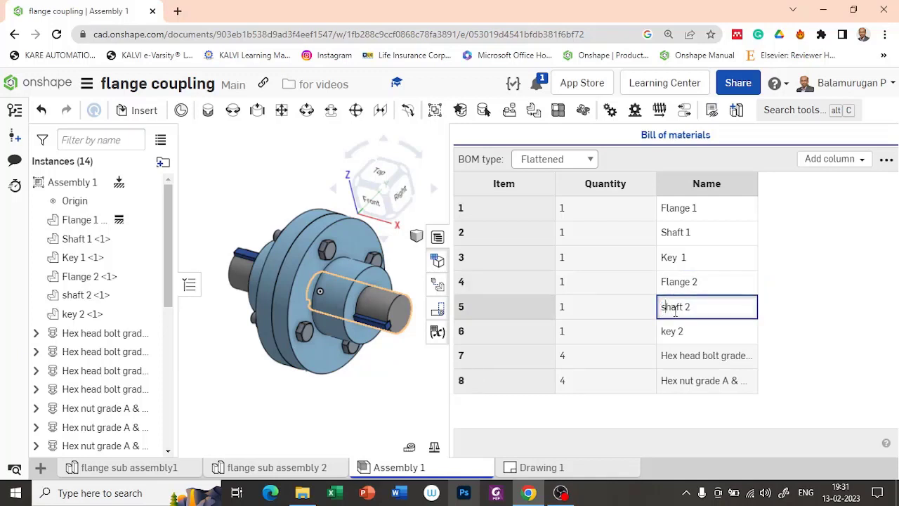
pyautogui.press('Delete')
pyautogui.write('S')
# Capitalize the second key's name to Key 2 in the bill of materials
pyautogui.click(668, 332)
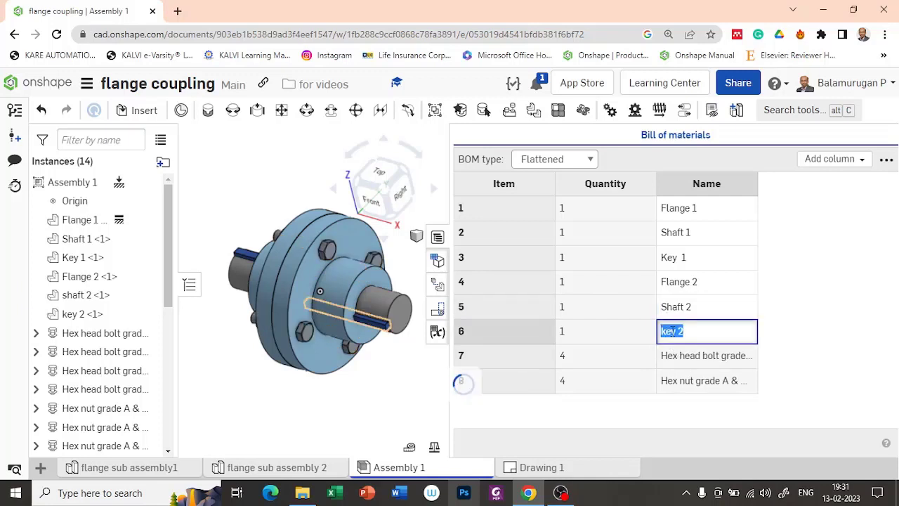
pyautogui.click(705, 332)
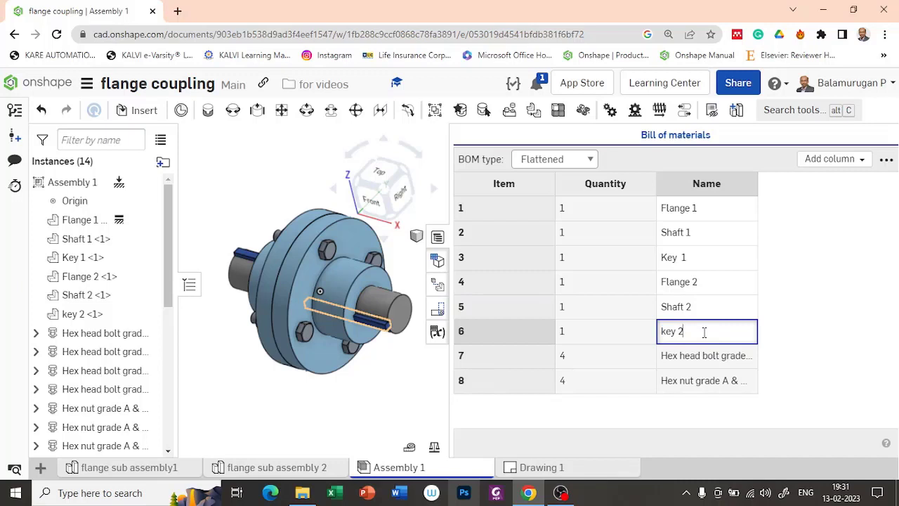
pyautogui.press('Home')
pyautogui.press('Delete')
pyautogui.write('K')
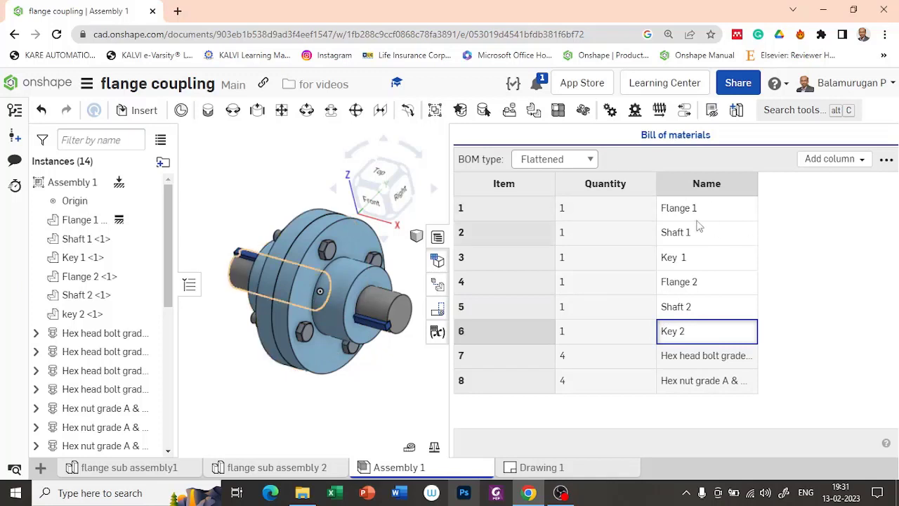
pyautogui.click(778, 233)
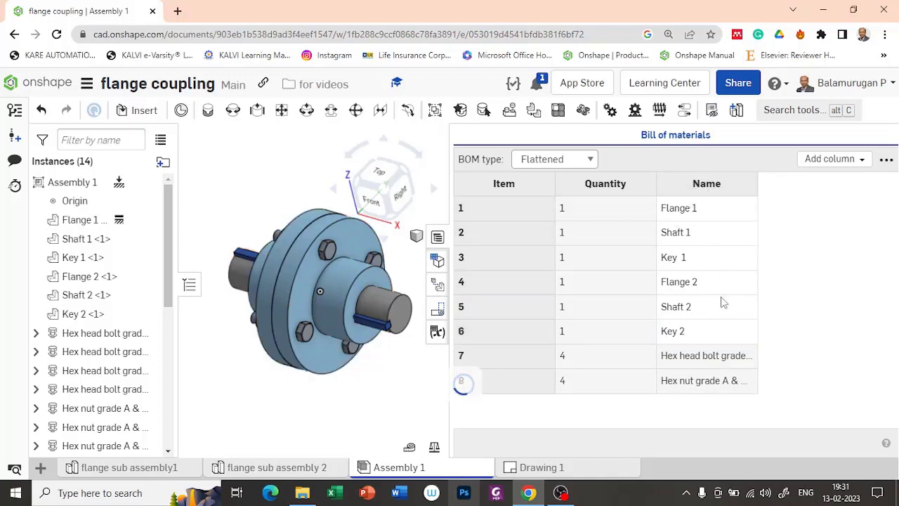
# Add a Material column to the bill of materials
pyautogui.click(860, 161)
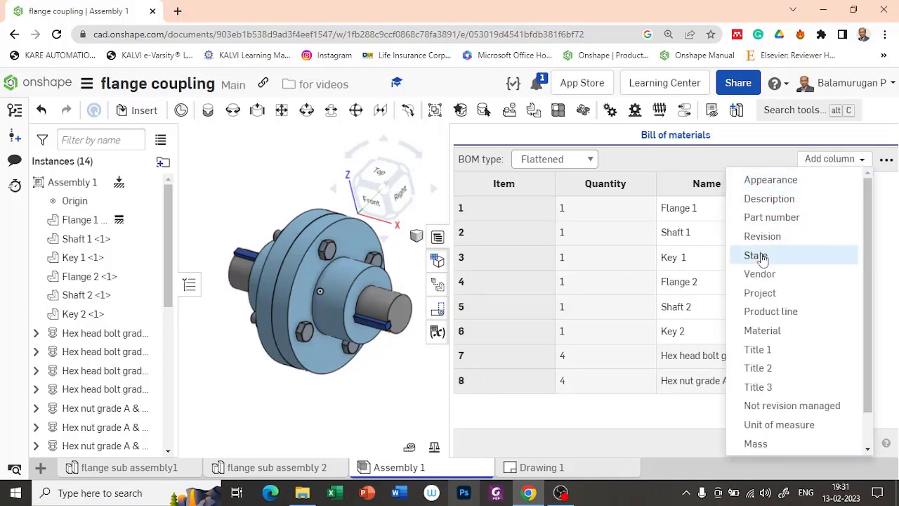
pyautogui.click(774, 332)
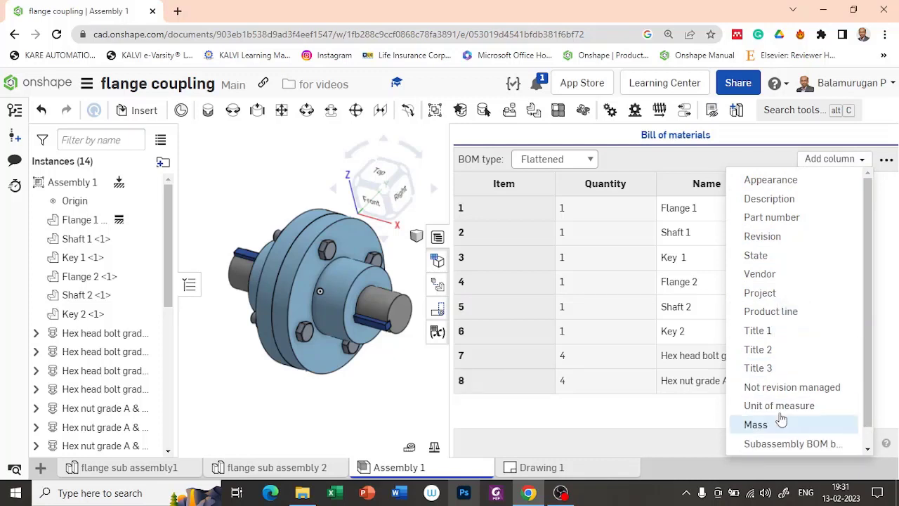
pyautogui.click(675, 415)
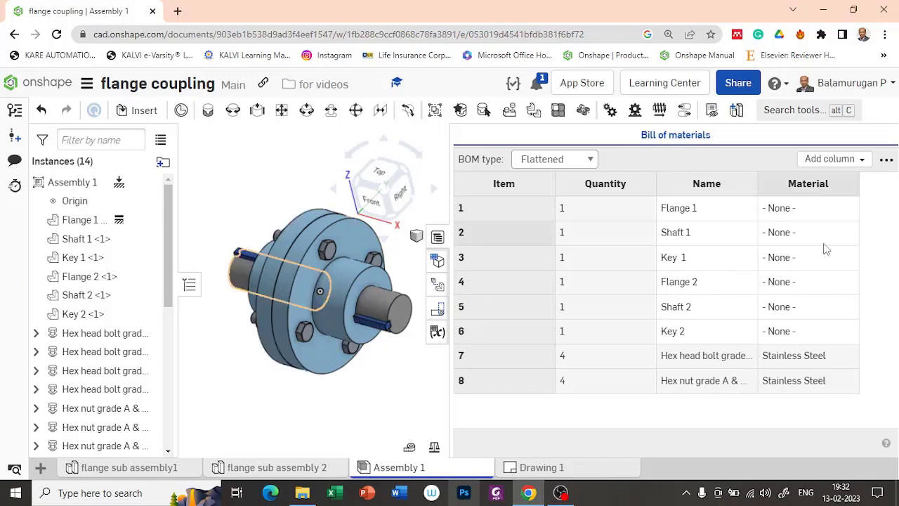
# Assign Cast iron from the Onshape Material Library to Flange 1 in the bill of materials
pyautogui.doubleClick(788, 208)
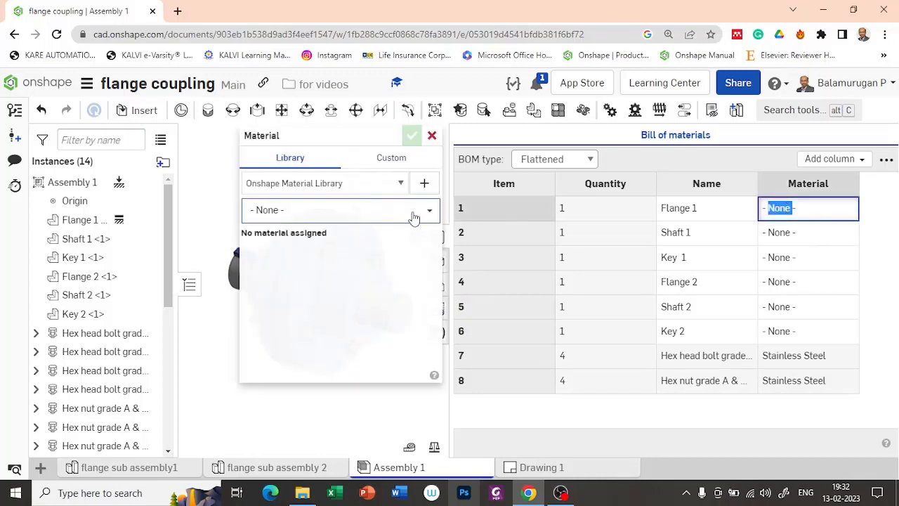
pyautogui.click(413, 211)
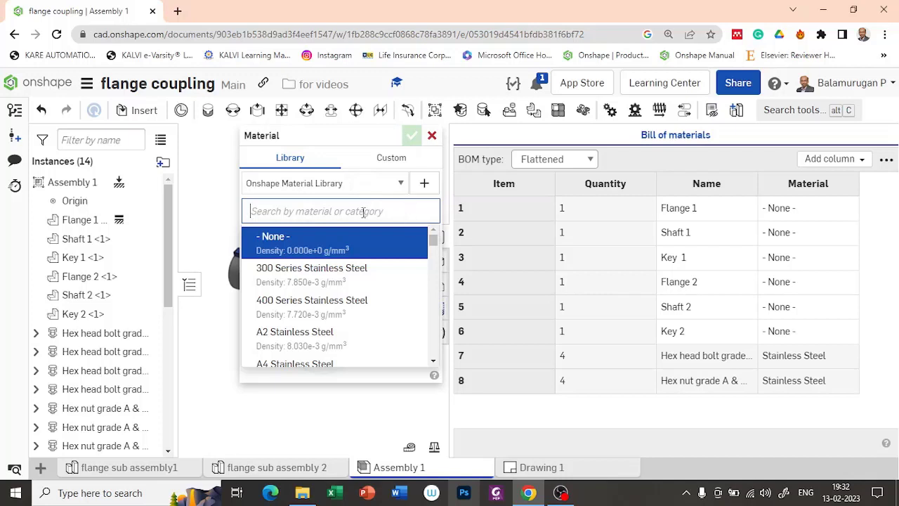
pyautogui.write('cast')
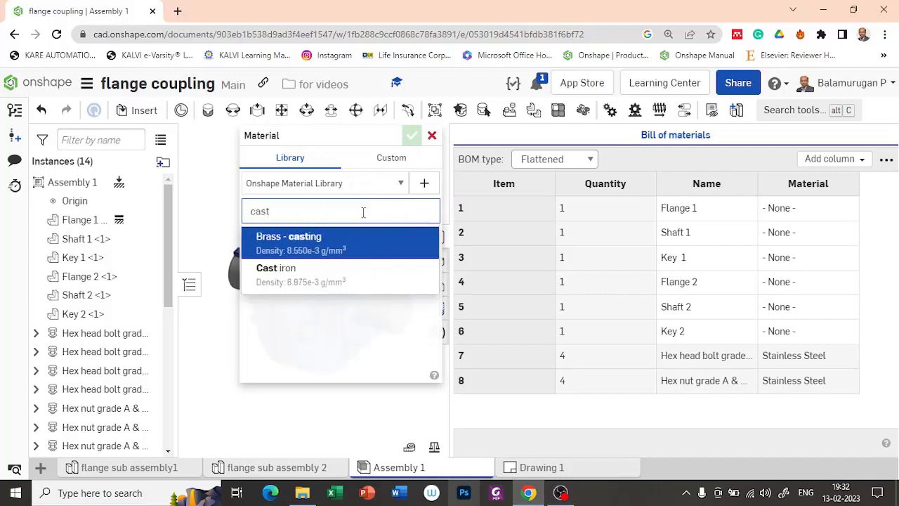
pyautogui.click(314, 282)
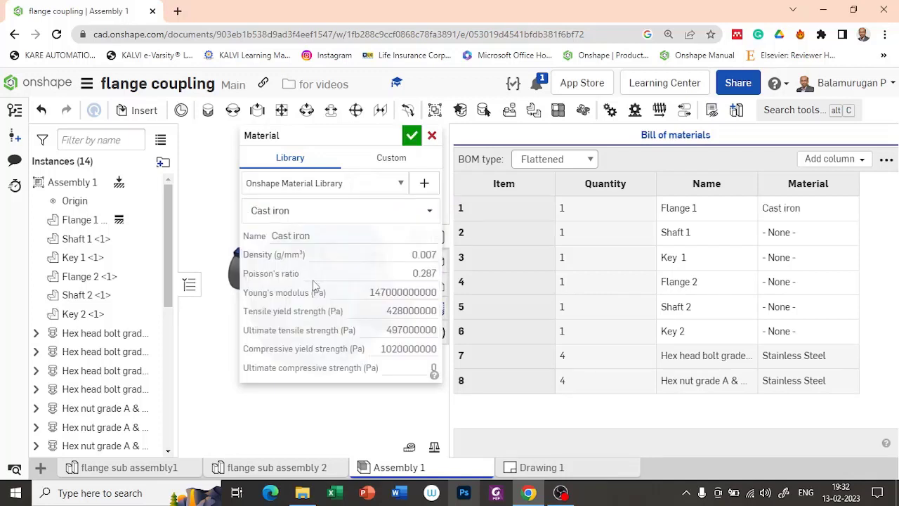
pyautogui.click(411, 136)
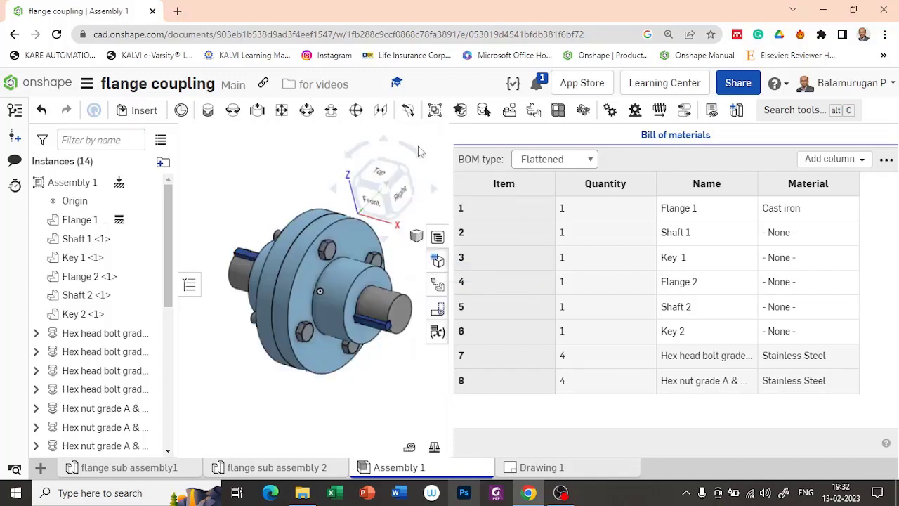
# Assign Cast iron from the Onshape Material Library to Flange 2 in the bill of materials
pyautogui.doubleClick(782, 282)
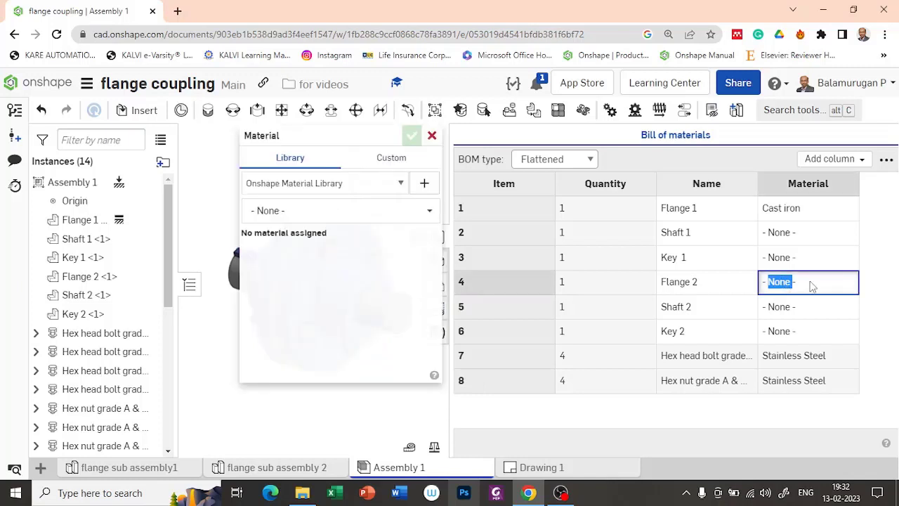
pyautogui.click(298, 212)
pyautogui.write('cast')
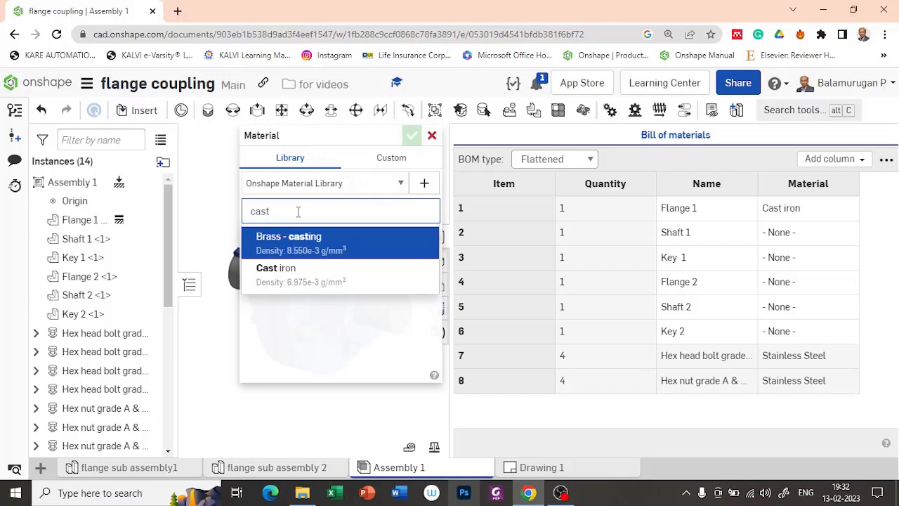
pyautogui.click(281, 275)
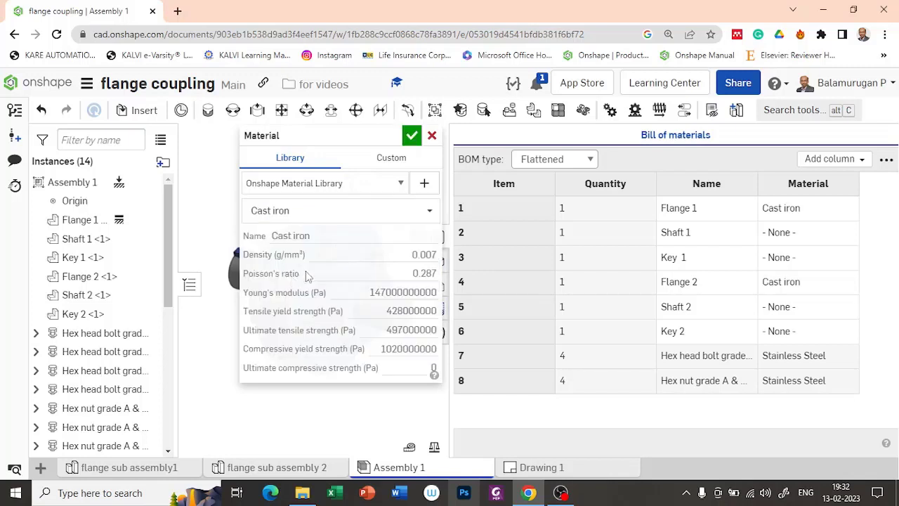
pyautogui.click(412, 136)
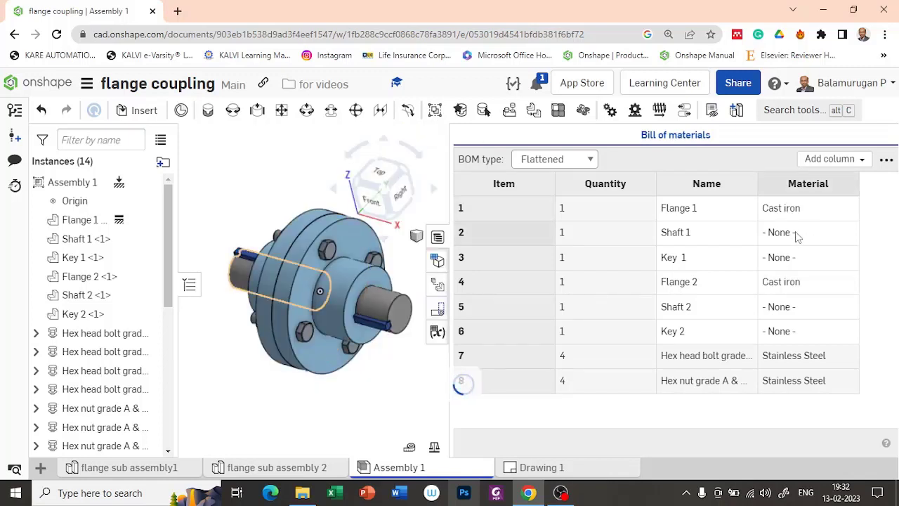
# Assign Carbon Steel from the Onshape Material Library to Shaft 1 in the bill of materials
pyautogui.doubleClick(797, 235)
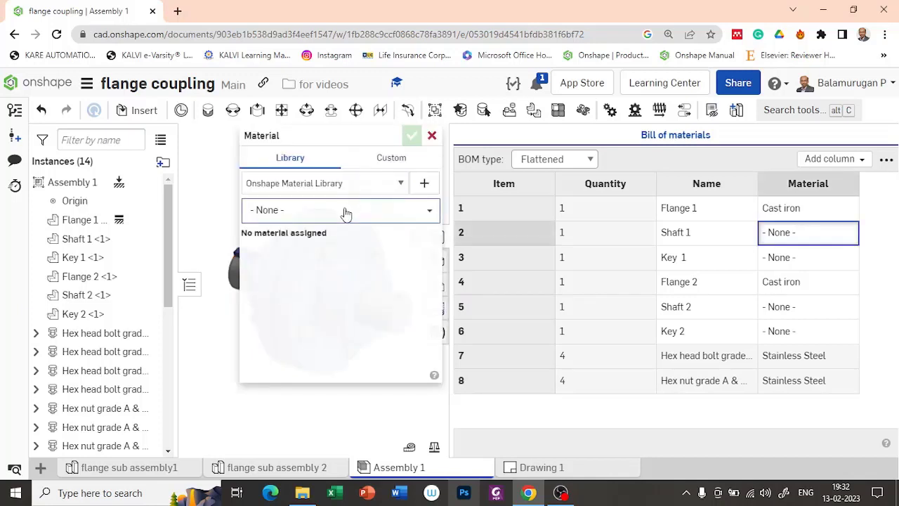
pyautogui.click(355, 216)
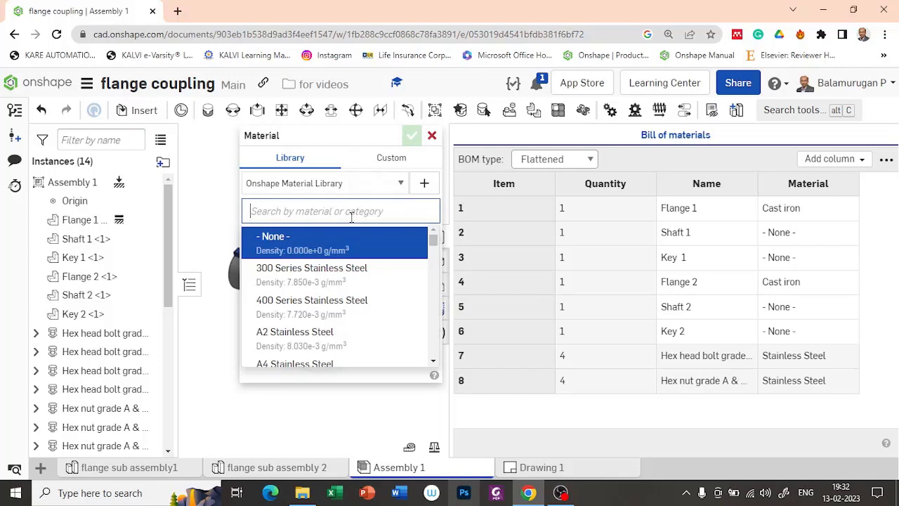
pyautogui.write('carbon')
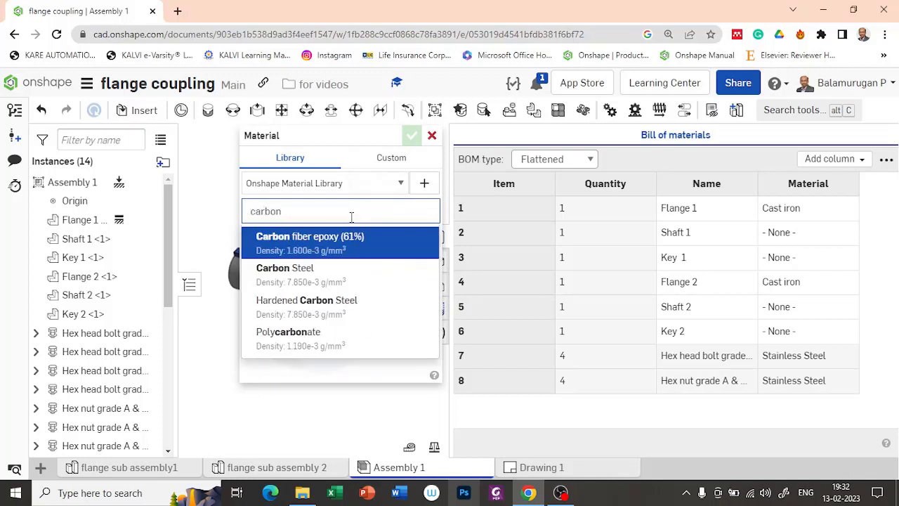
pyautogui.click(317, 275)
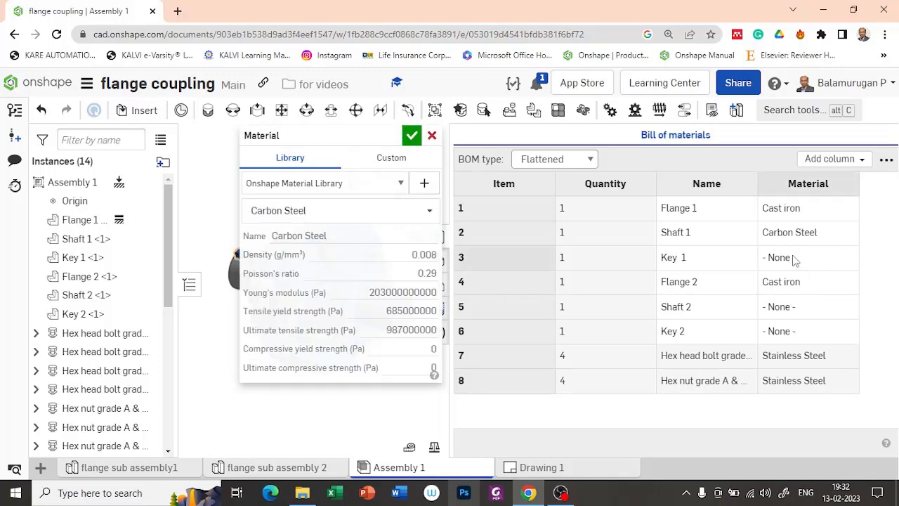
pyautogui.click(411, 137)
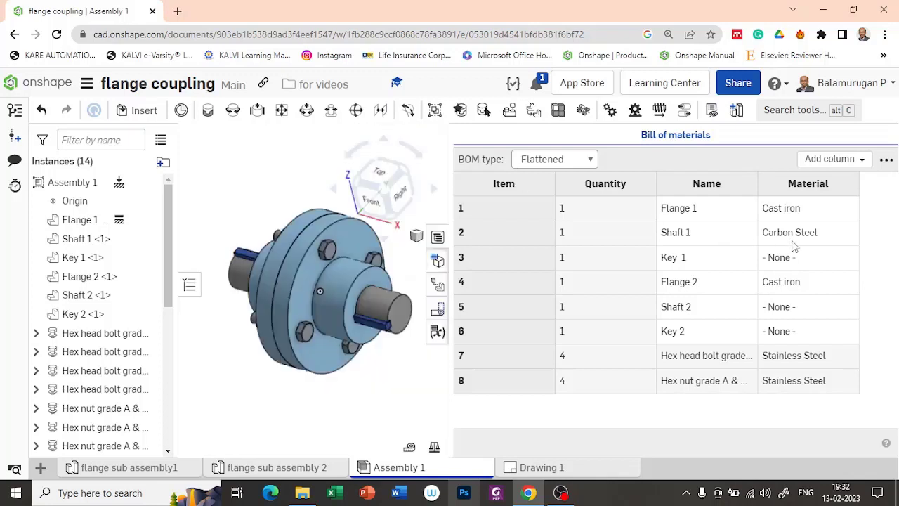
# Assign Carbon Steel from the Onshape Material Library to Key 1 in the bill of materials
pyautogui.click(782, 258)
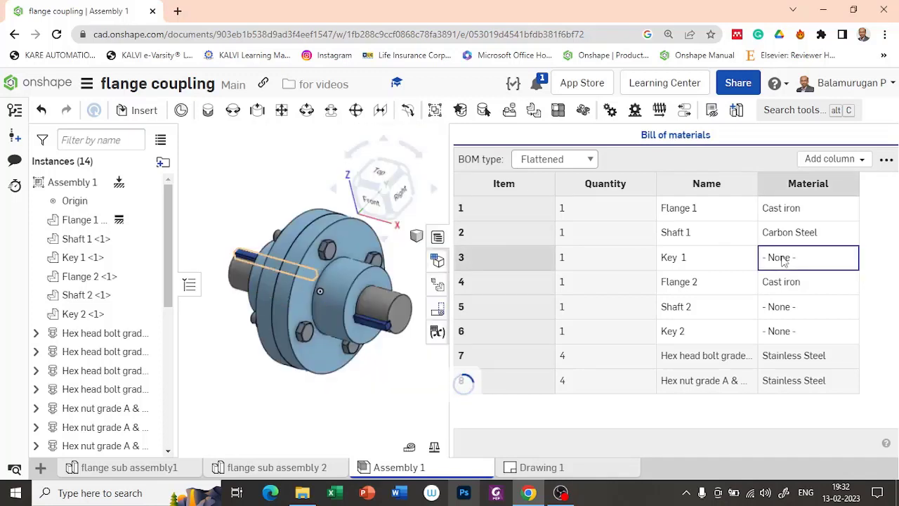
pyautogui.doubleClick(783, 259)
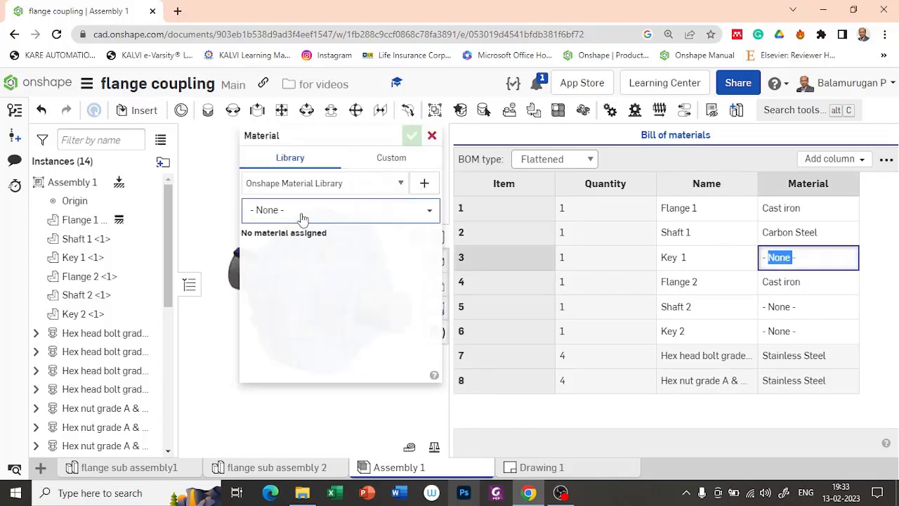
pyautogui.click(299, 215)
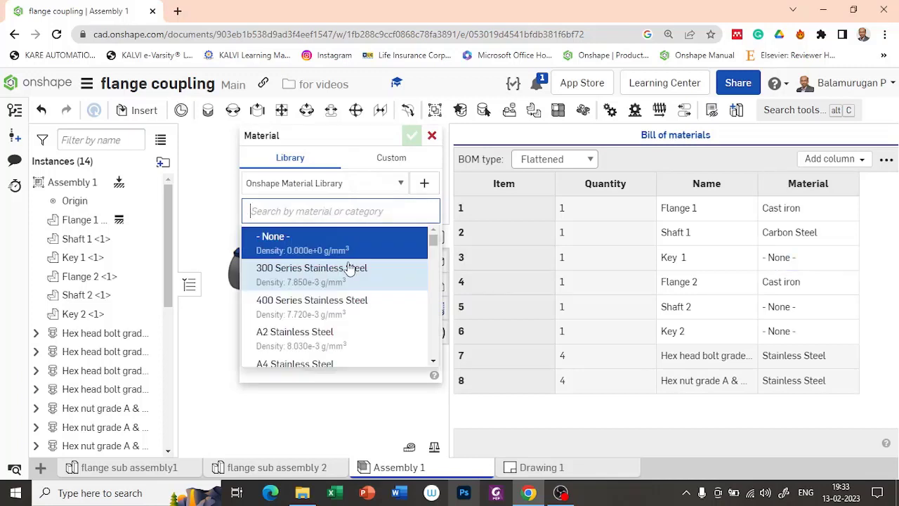
pyautogui.write('carbo')
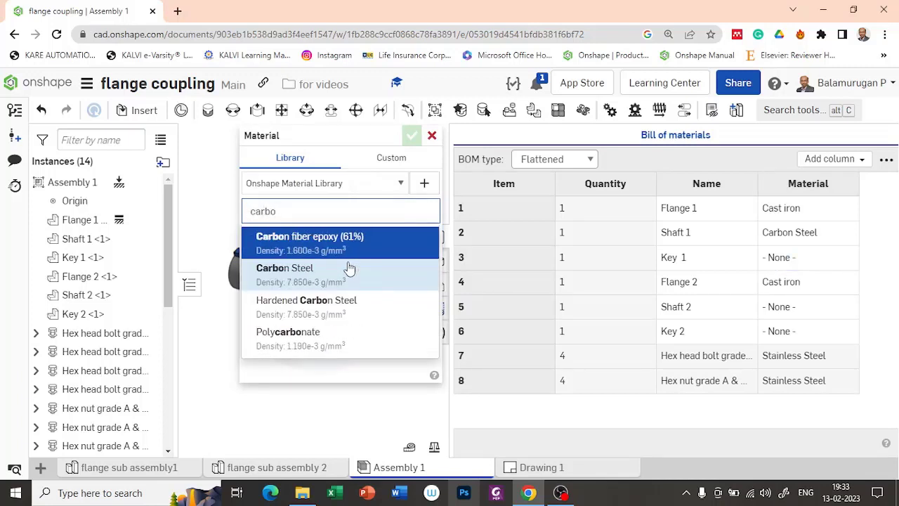
pyautogui.click(344, 277)
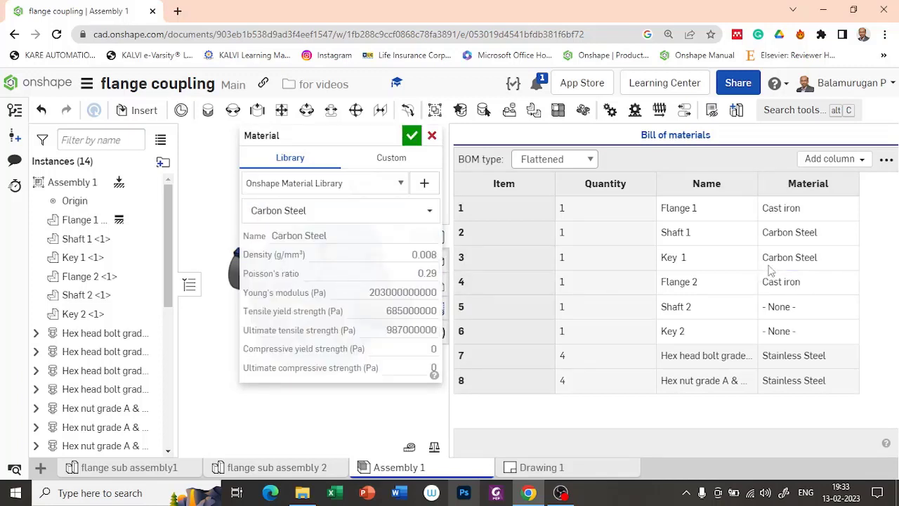
# Assign Carbon Steel from the Onshape Material Library to Shaft 2 in the bill of materials
pyautogui.click(793, 309)
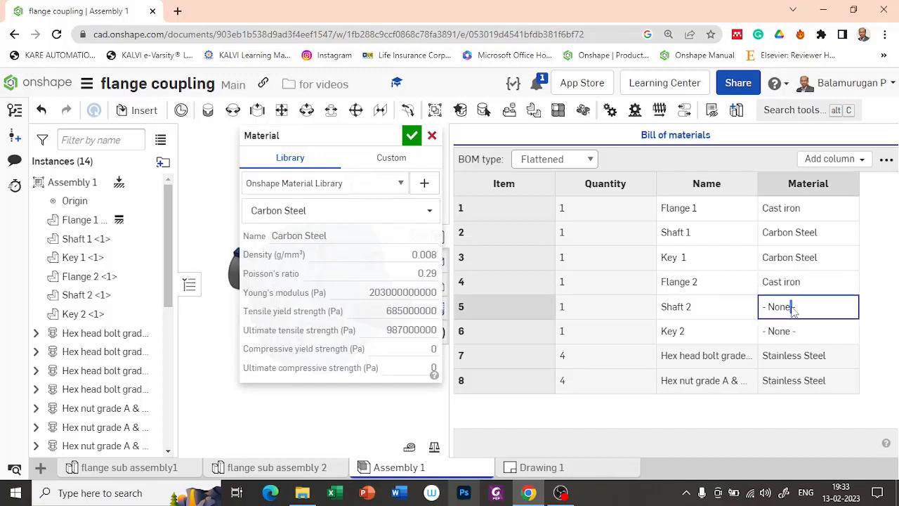
pyautogui.click(351, 214)
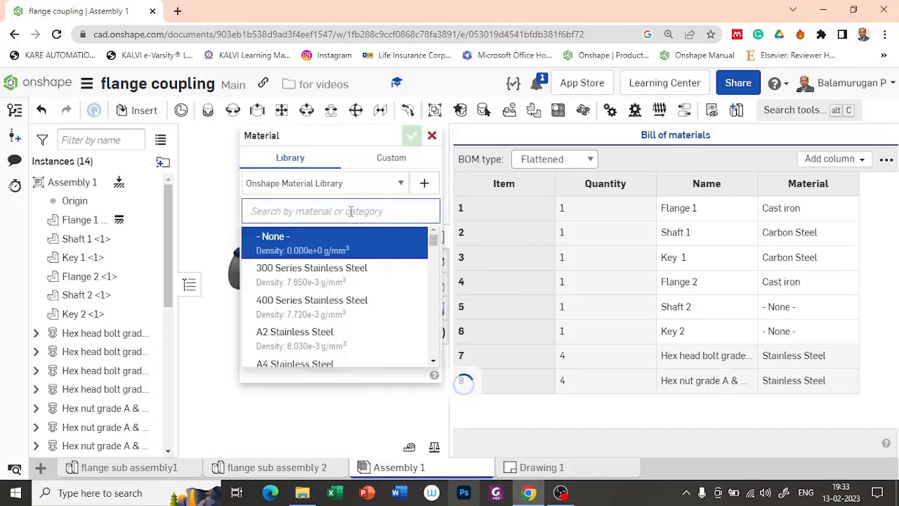
pyautogui.write('carbo')
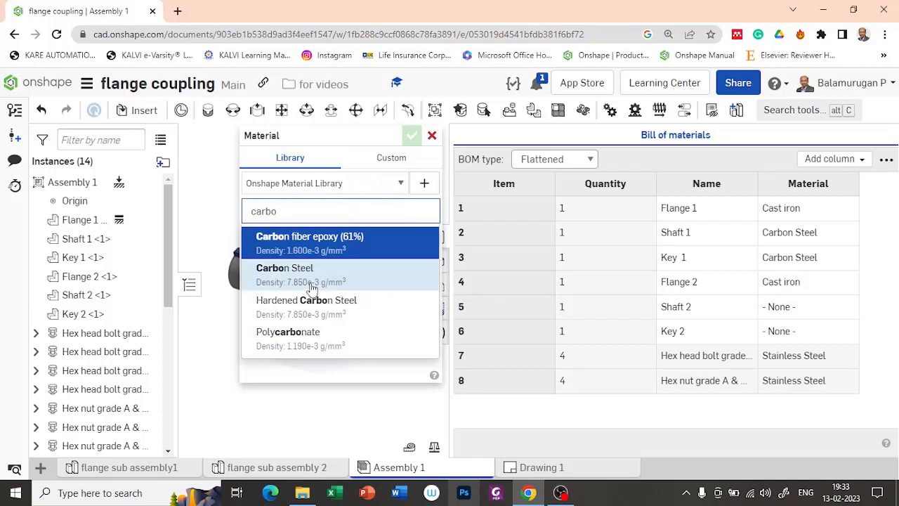
pyautogui.click(280, 271)
pyautogui.click(806, 335)
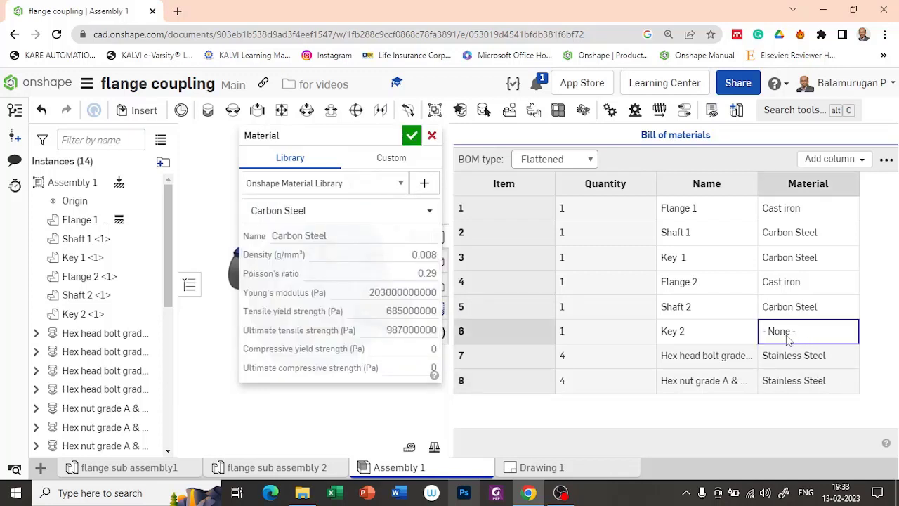
pyautogui.doubleClick(788, 338)
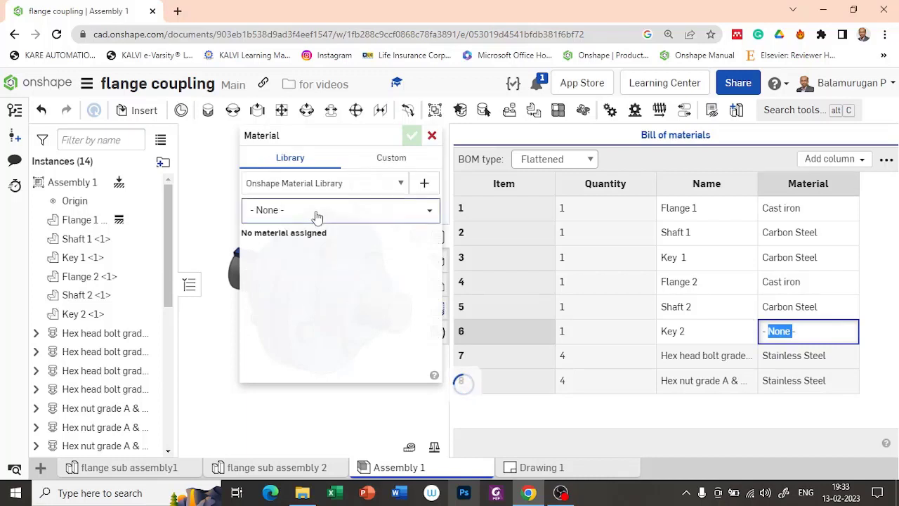
pyautogui.click(317, 215)
pyautogui.write('carboon')
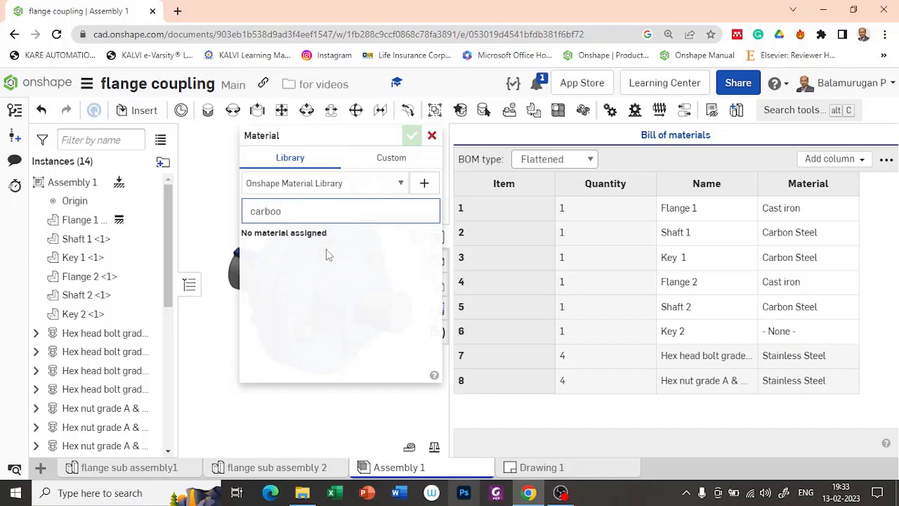
pyautogui.press('BackSpace')
pyautogui.press('BackSpace')
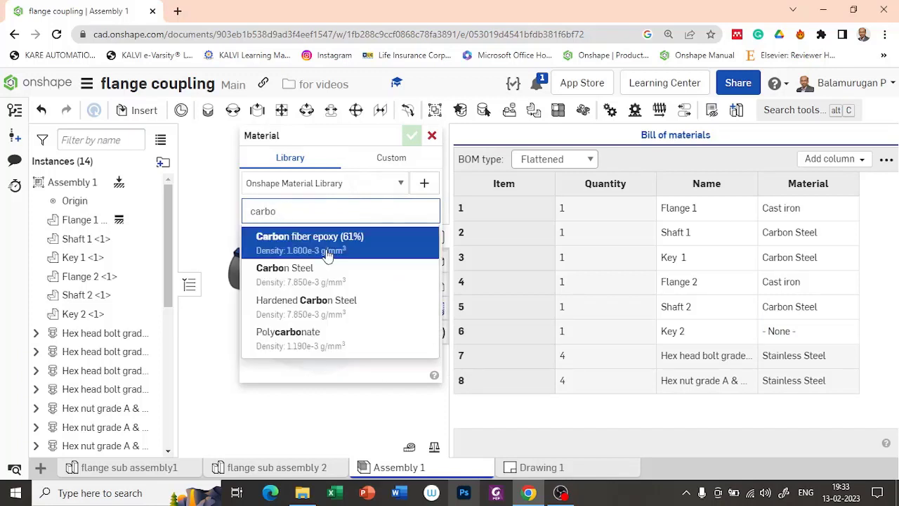
pyautogui.write('n')
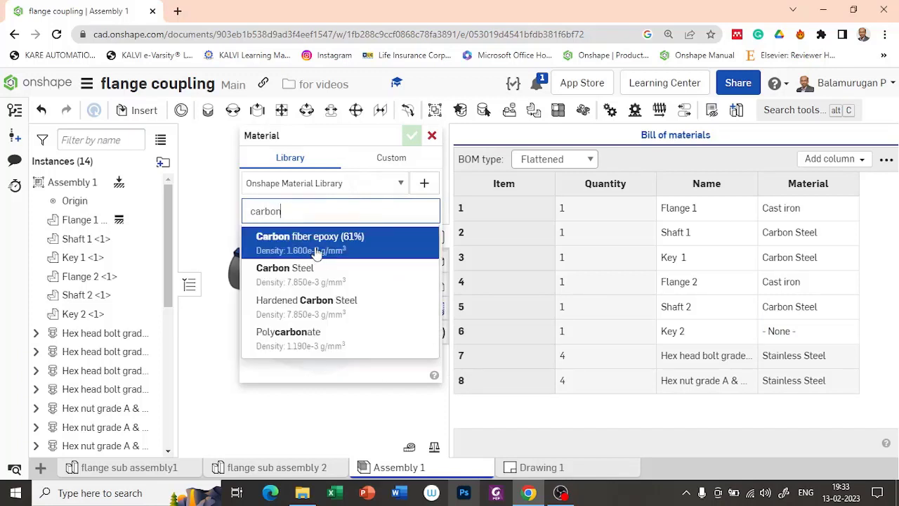
pyautogui.click(304, 275)
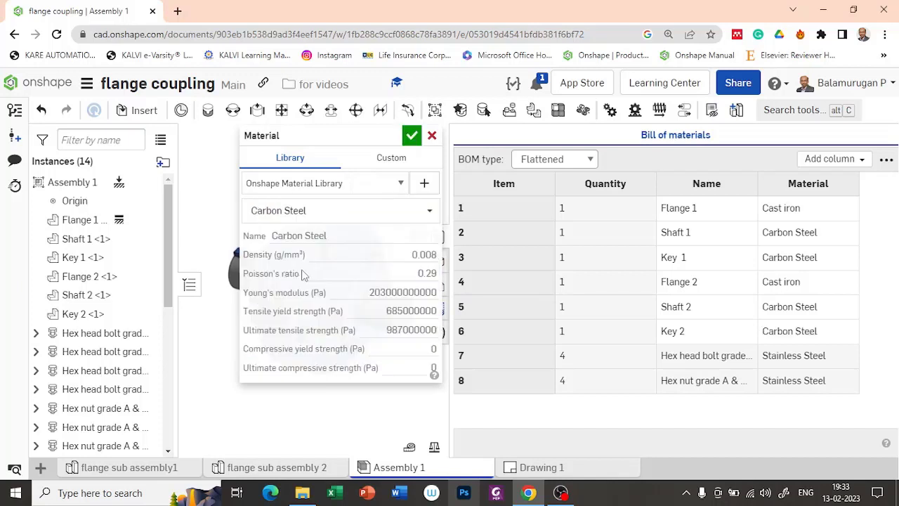
pyautogui.click(390, 159)
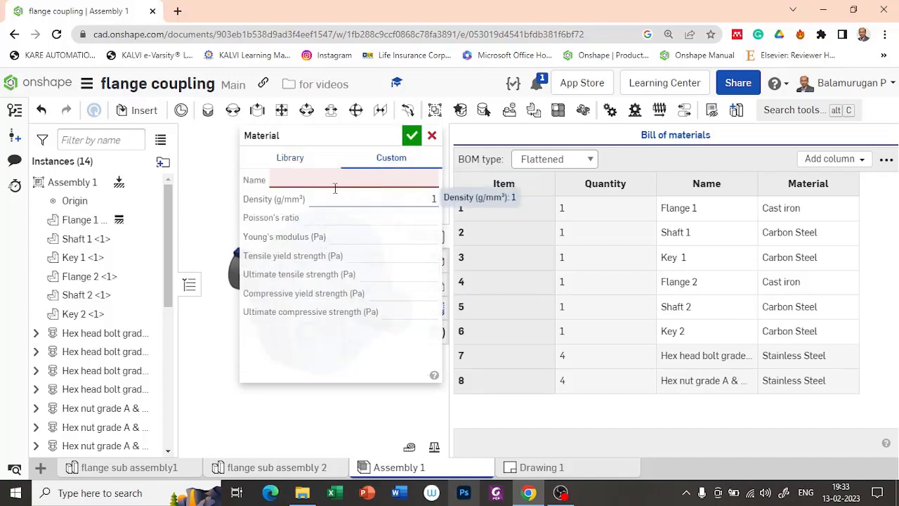
pyautogui.click(431, 136)
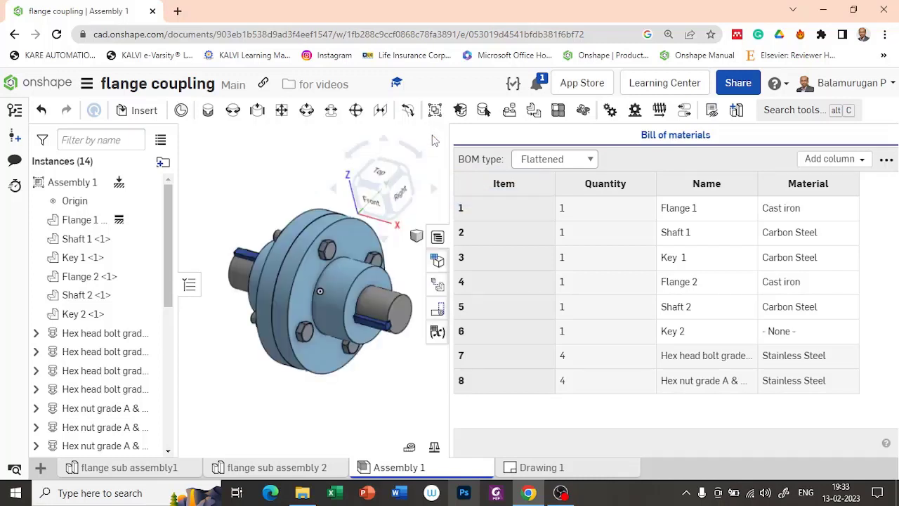
# Assign Carbon Steel from the Onshape Material Library to Key 2 in the bill of materials and accept the material
pyautogui.doubleClick(783, 332)
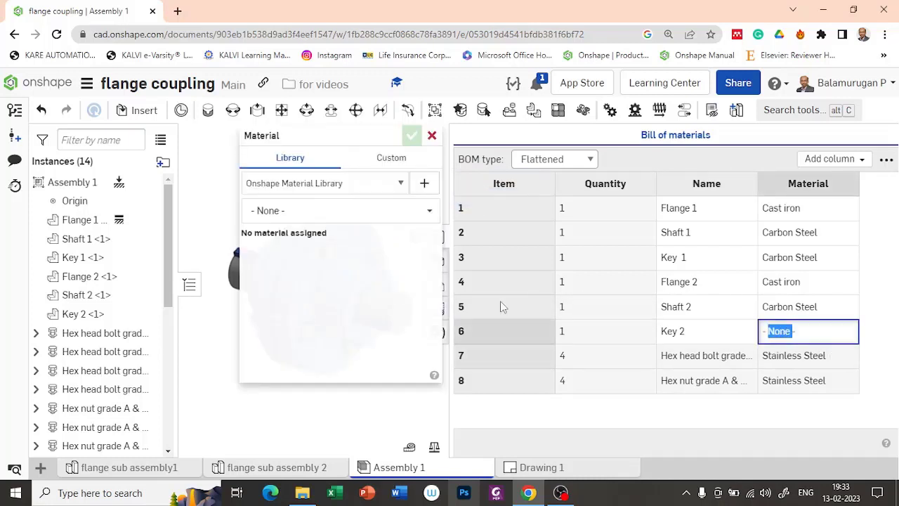
pyautogui.click(271, 211)
pyautogui.write('carbon')
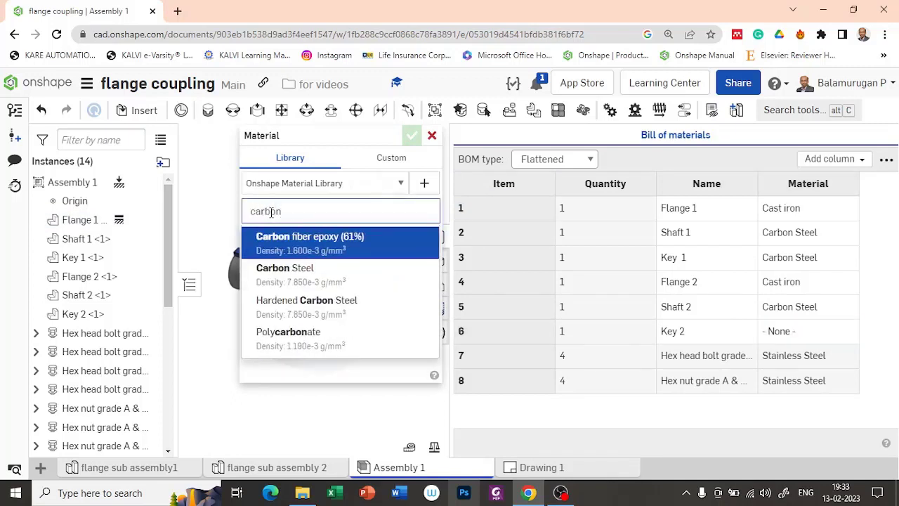
pyautogui.click(298, 269)
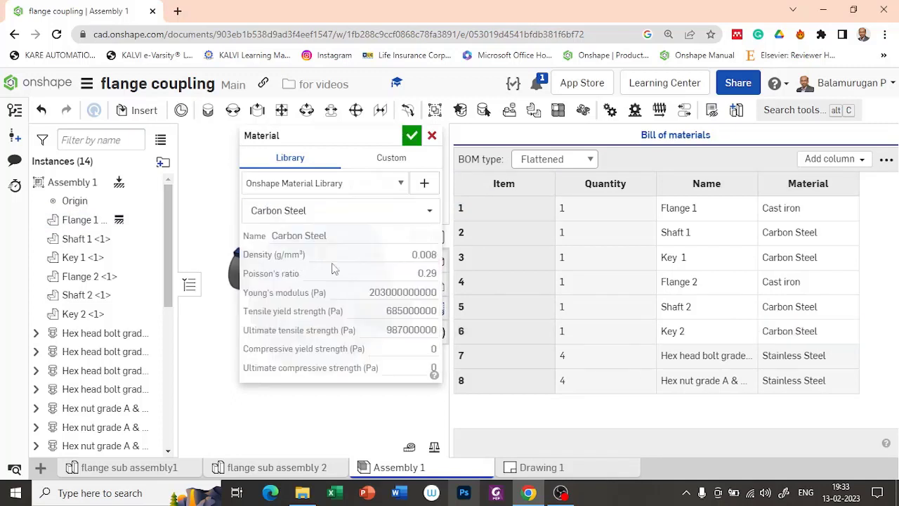
pyautogui.click(411, 137)
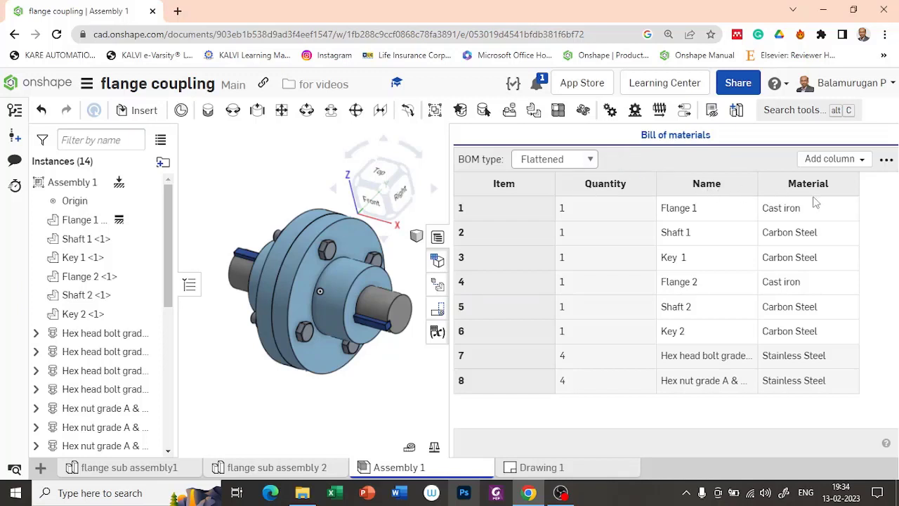
# Reorder the bill of materials columns so they run Item, Name, Material, Quantity
pyautogui.rightClick(708, 188)
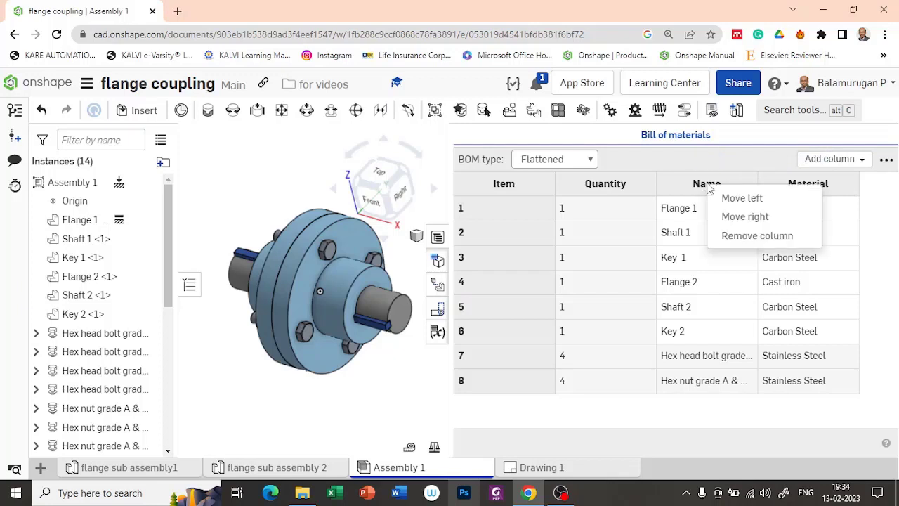
pyautogui.click(756, 202)
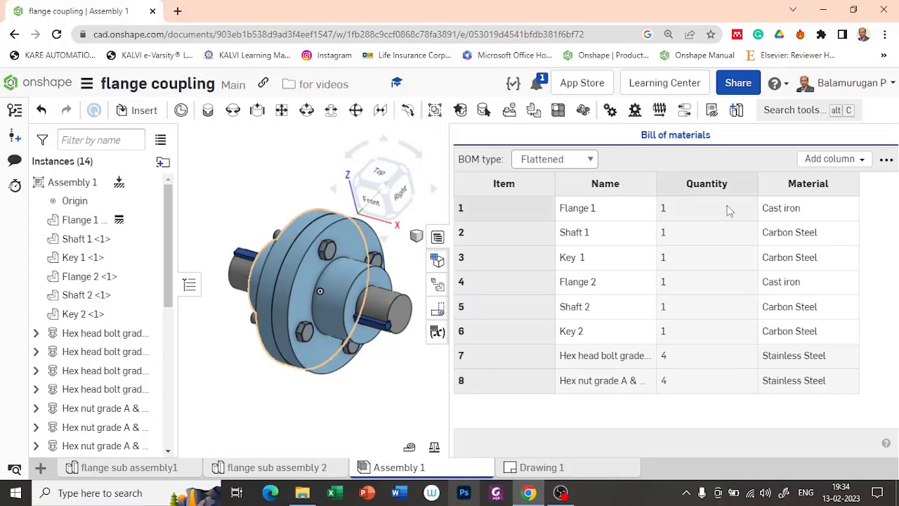
pyautogui.rightClick(713, 184)
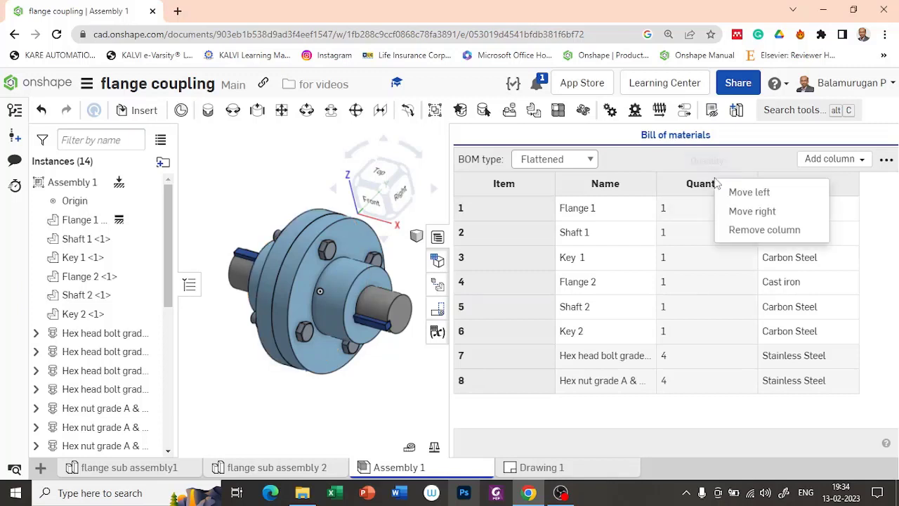
pyautogui.click(762, 213)
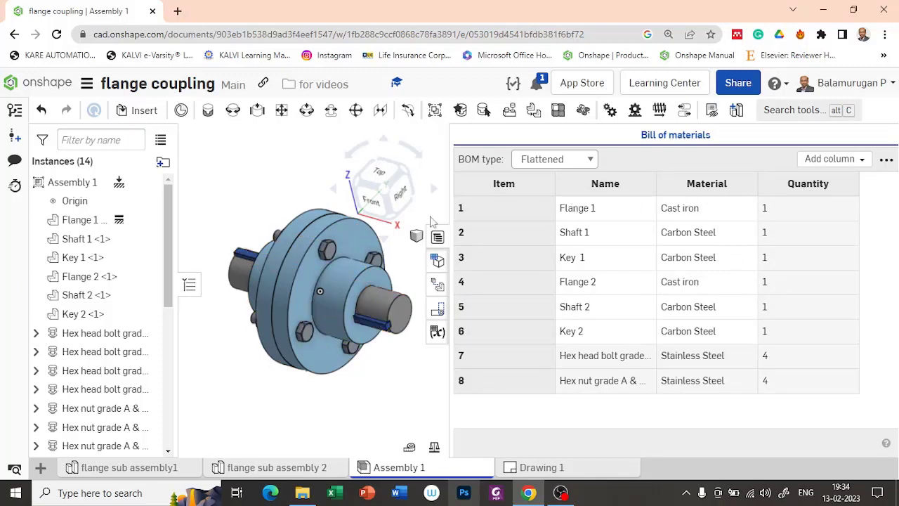
# Insert Assembly 1's flattened BOM table on the part sheet of Drawing 1, anchoring its bottom-right corner at the frame edge just above the title block
pyautogui.click(437, 236)
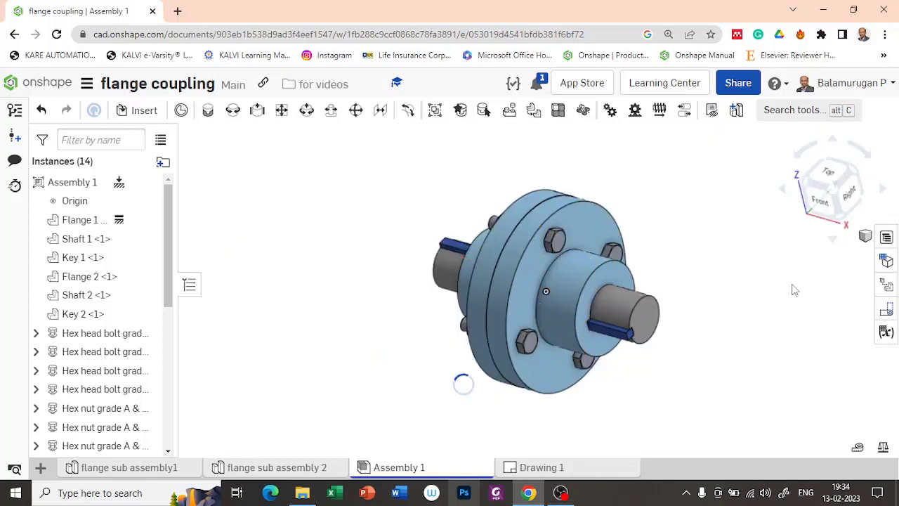
pyautogui.click(588, 475)
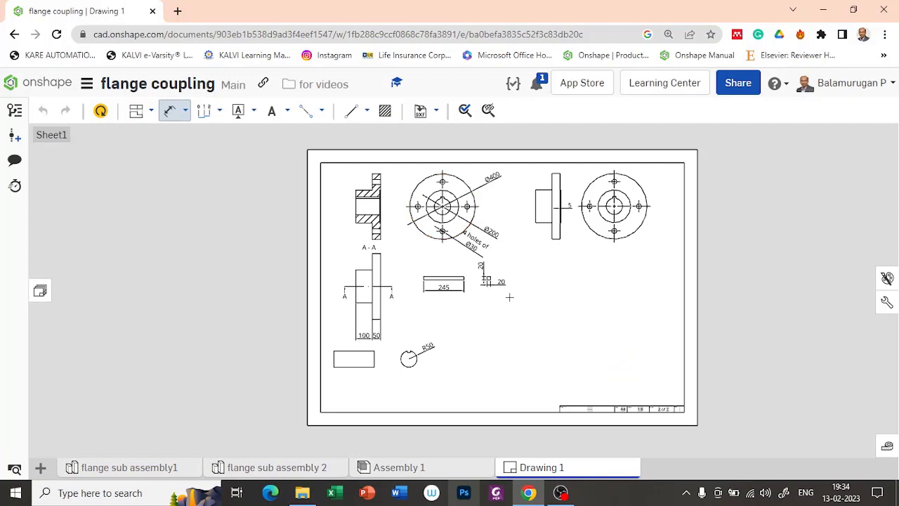
pyautogui.click(221, 113)
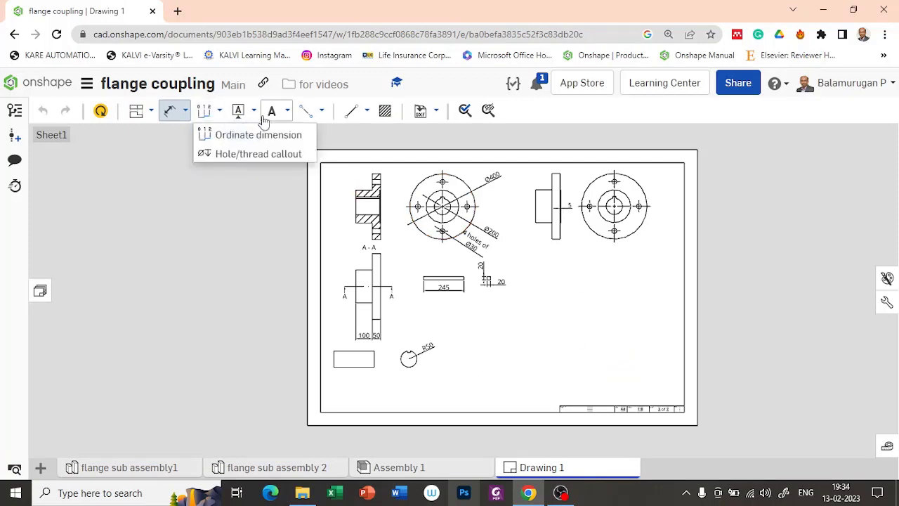
pyautogui.click(254, 113)
pyautogui.click(287, 111)
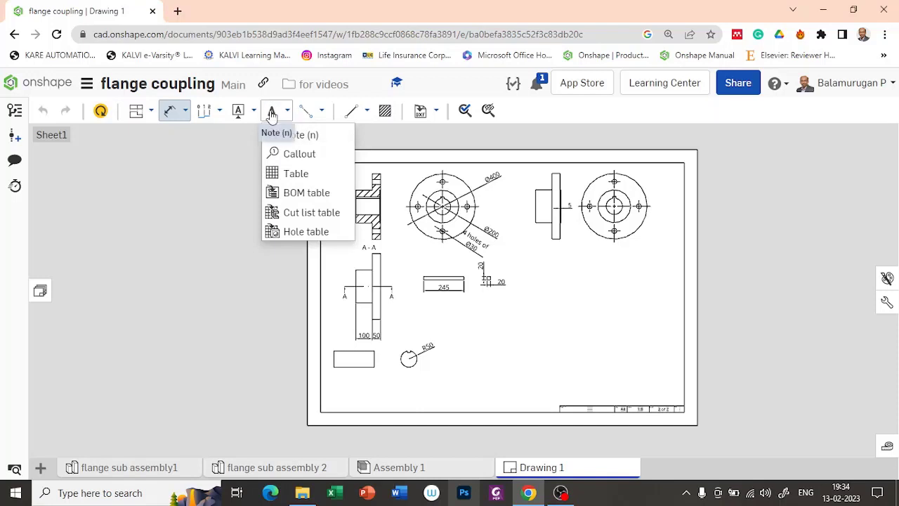
pyautogui.click(325, 199)
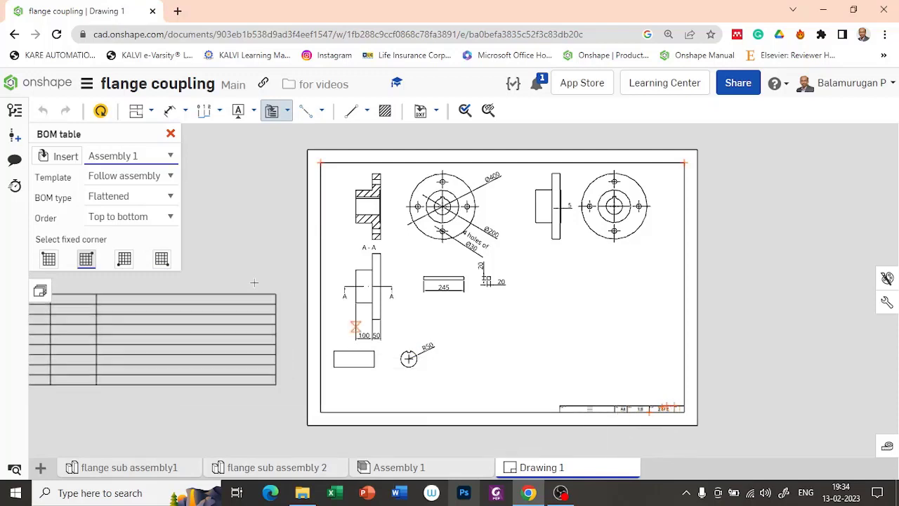
pyautogui.click(161, 260)
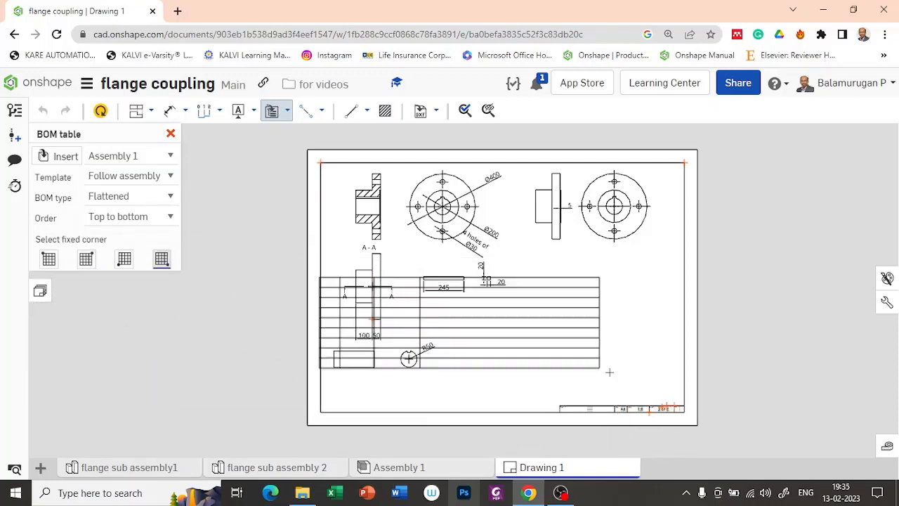
pyautogui.scroll(5, 687, 398)
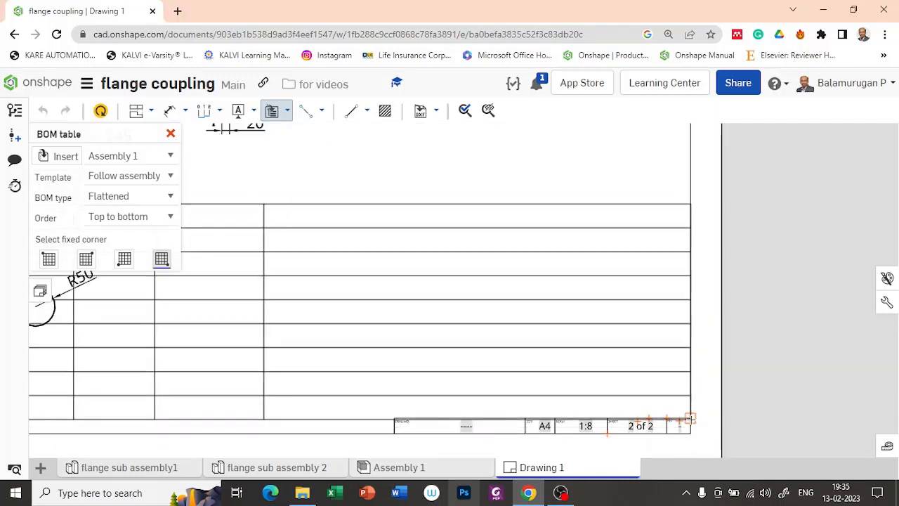
pyautogui.click(691, 419)
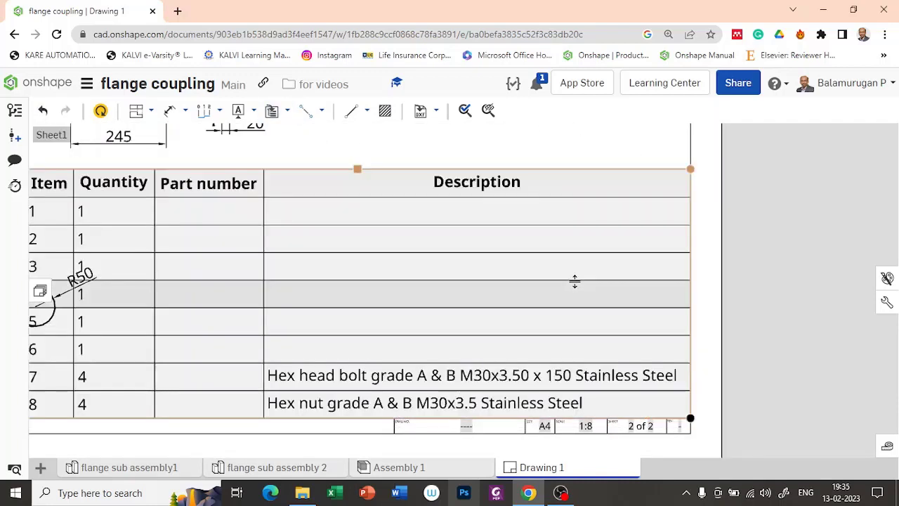
pyautogui.scroll(-5, 585, 275)
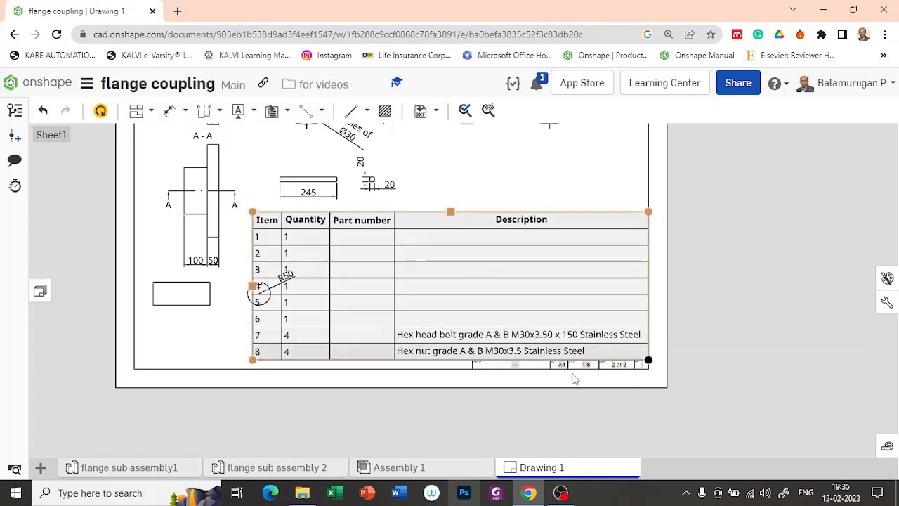
pyautogui.scroll(-3, 545, 222)
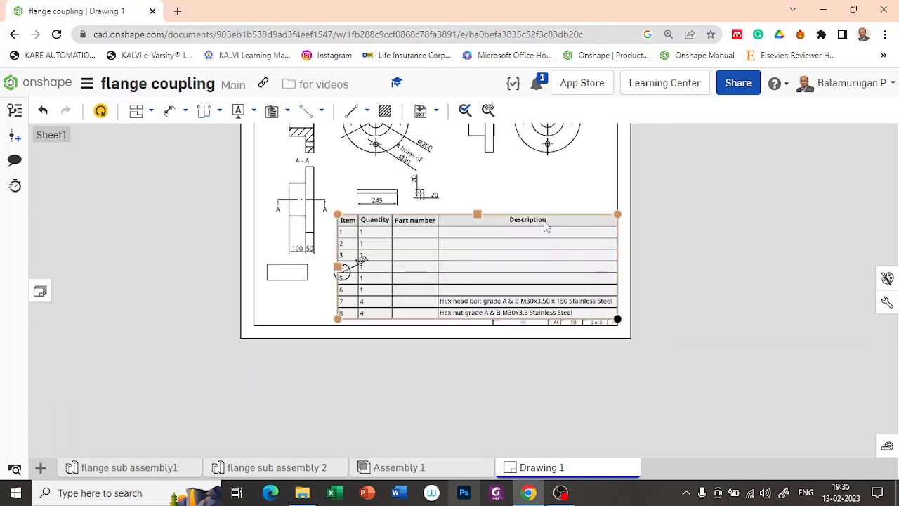
pyautogui.scroll(1, 520, 186)
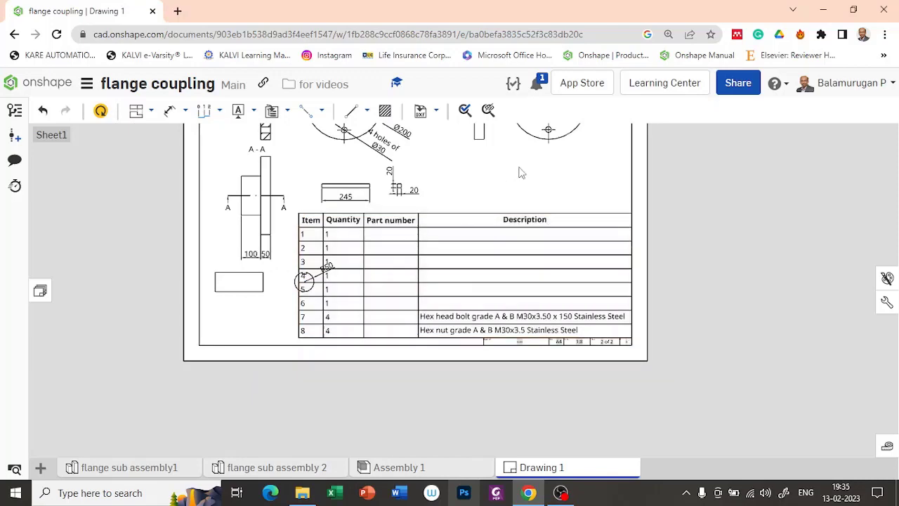
# Update the drawing to refresh the BOM table's contents, and move the table clear of the part views
pyautogui.moveTo(521, 174)
pyautogui.mouseDown(button='middle')
pyautogui.moveTo(571, 292)
pyautogui.moveTo(564, 278)
pyautogui.mouseUp(button='middle')
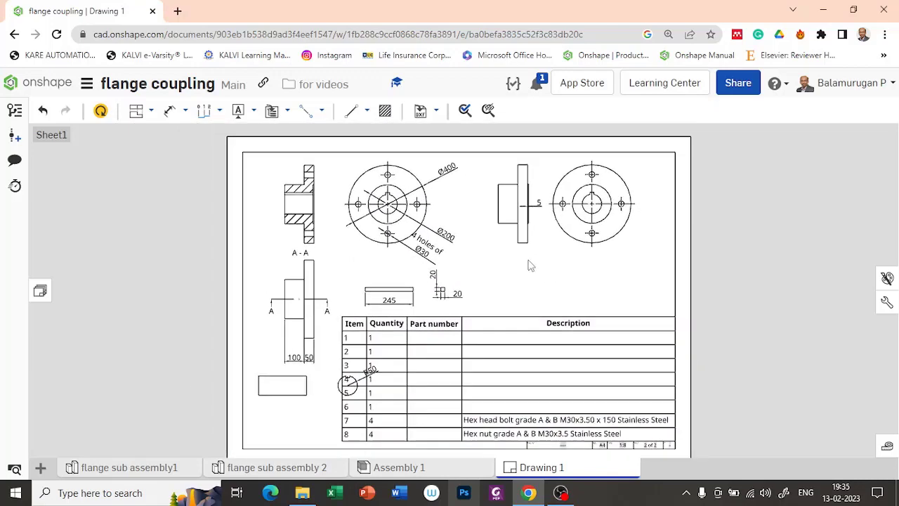
pyautogui.click(101, 112)
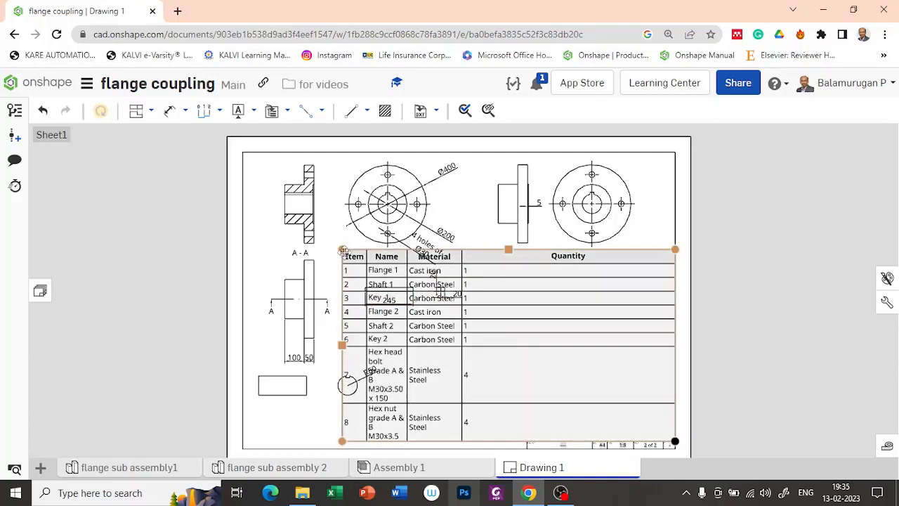
pyautogui.moveTo(342, 251); pyautogui.dragTo(475, 272)
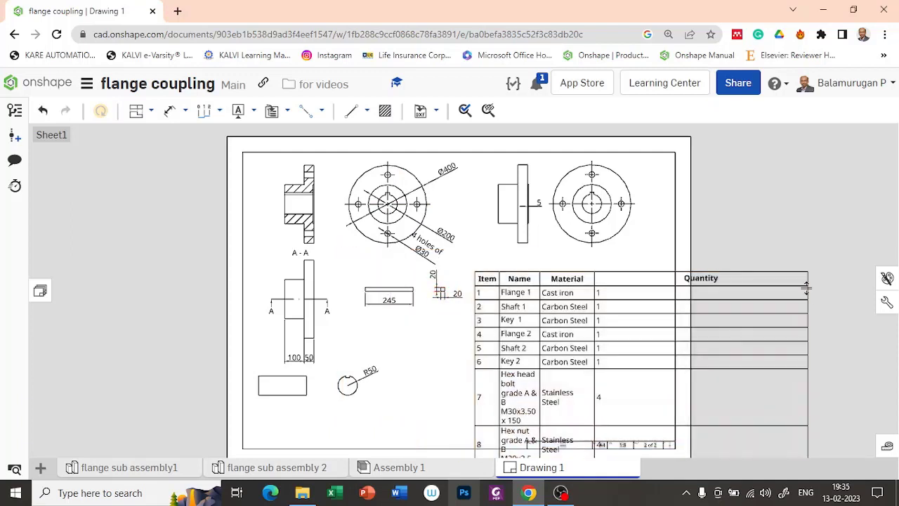
# Resize the BOM table and its columns so Item, Material and Quantity are narrow and Name is the widest
pyautogui.click(807, 286)
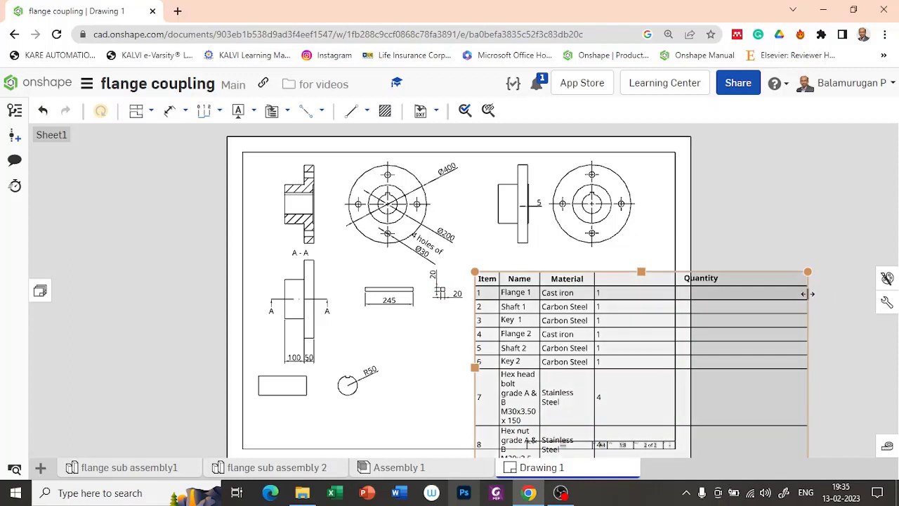
pyautogui.moveTo(808, 293); pyautogui.dragTo(675, 287)
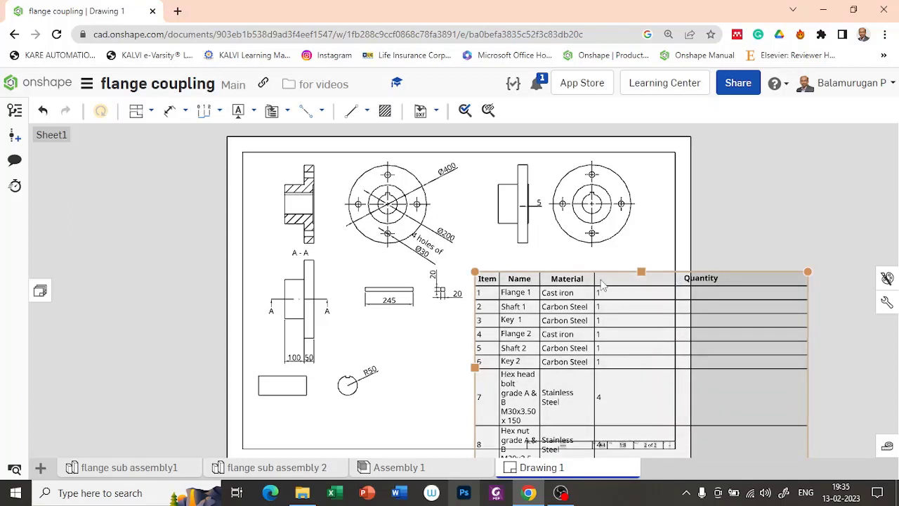
pyautogui.moveTo(594, 278); pyautogui.dragTo(752, 303)
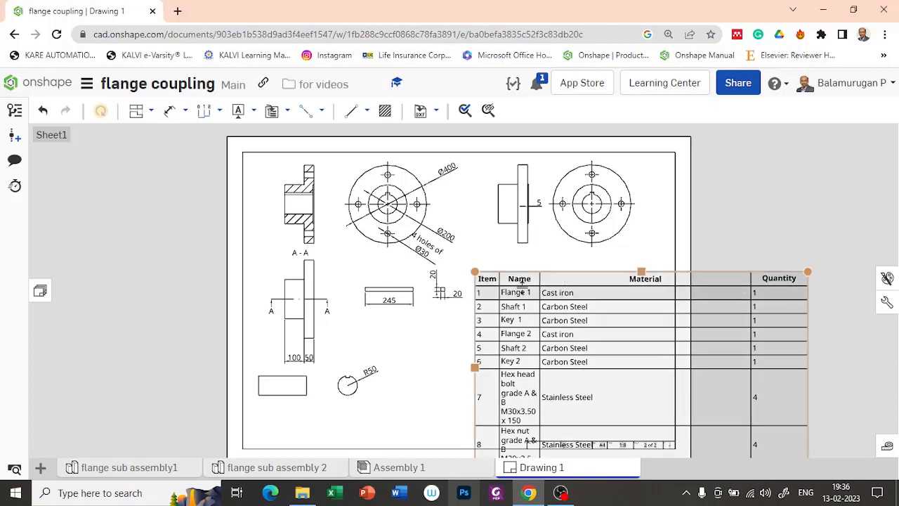
pyautogui.moveTo(541, 278); pyautogui.dragTo(537, 254)
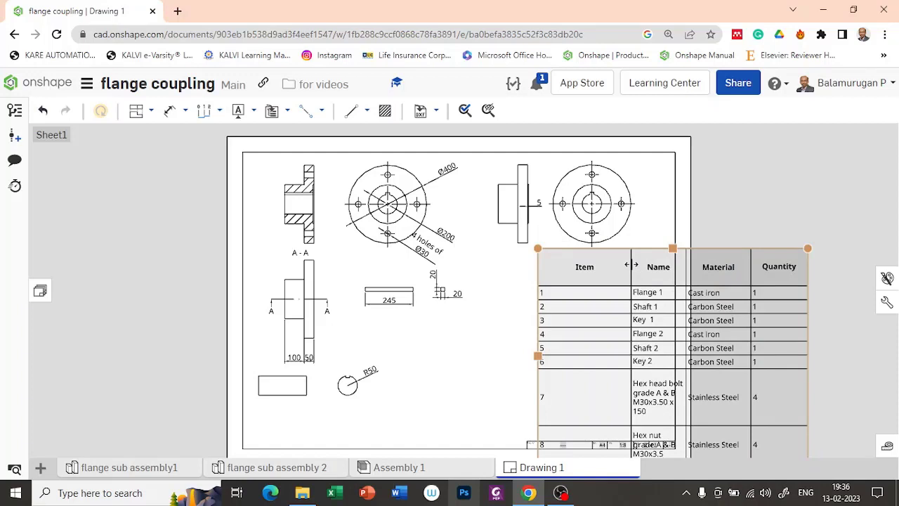
pyautogui.moveTo(631, 265); pyautogui.dragTo(555, 274)
# Reduce the BOM table's height to fit its text and move its bottom-right corner to the frame edge just above the title block
pyautogui.scroll(-3, 772, 298)
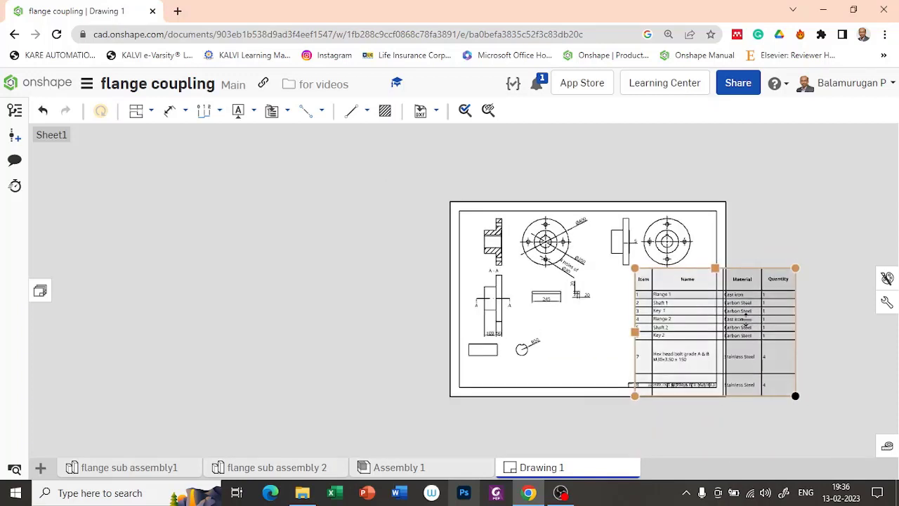
pyautogui.moveTo(715, 267); pyautogui.dragTo(717, 356)
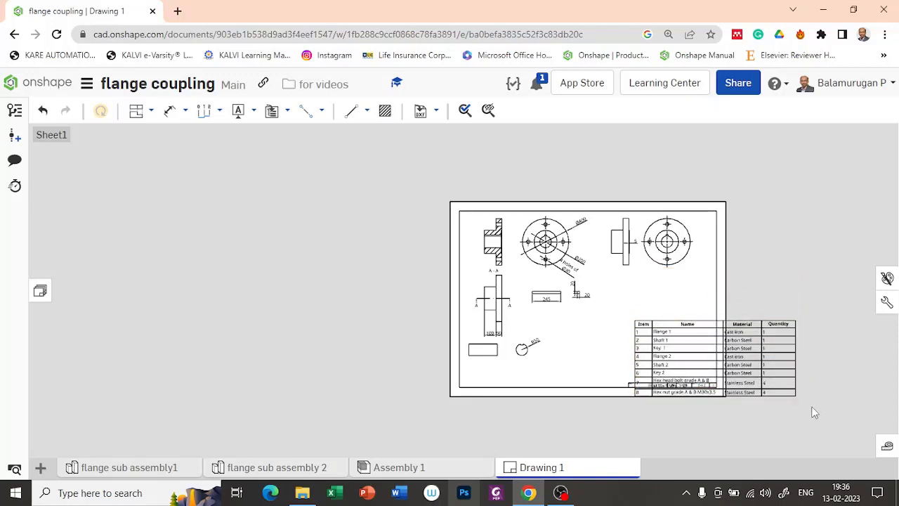
pyautogui.click(796, 395)
pyautogui.moveTo(794, 393); pyautogui.dragTo(716, 383)
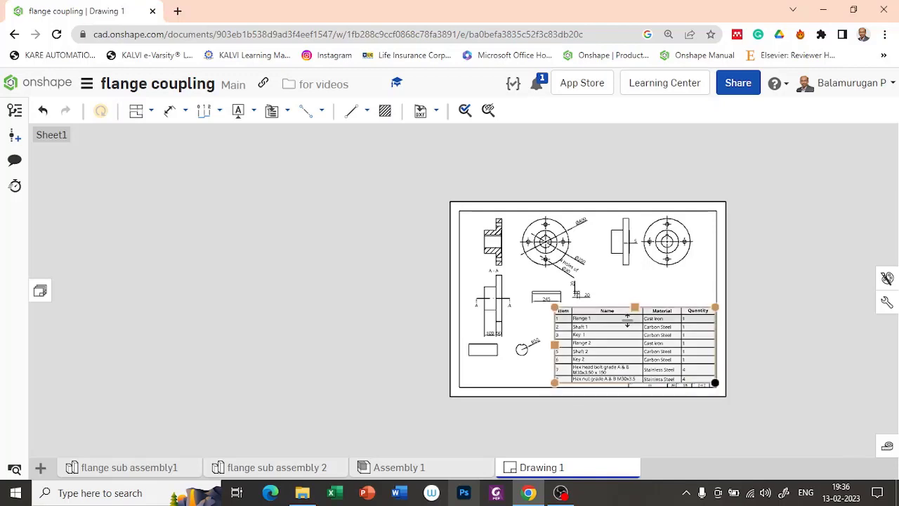
pyautogui.scroll(3, 627, 319)
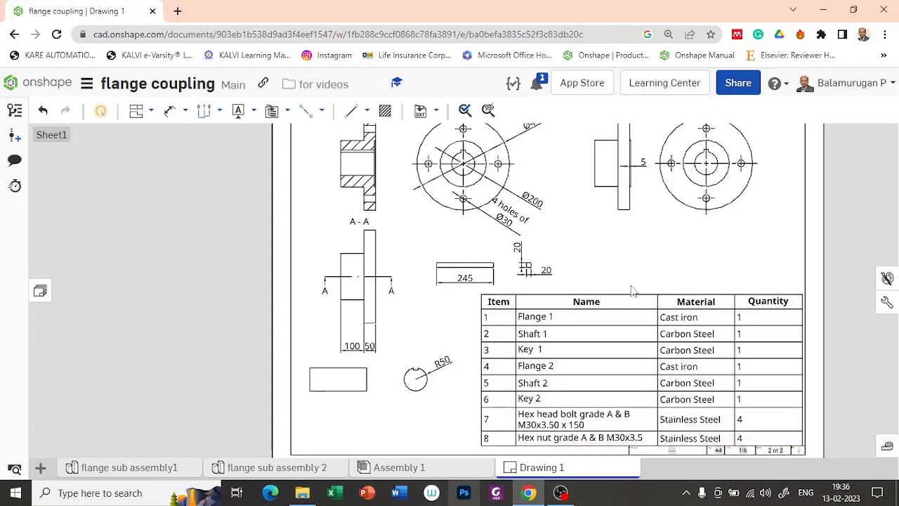
pyautogui.scroll(2, 434, 227)
pyautogui.scroll(-2, 435, 228)
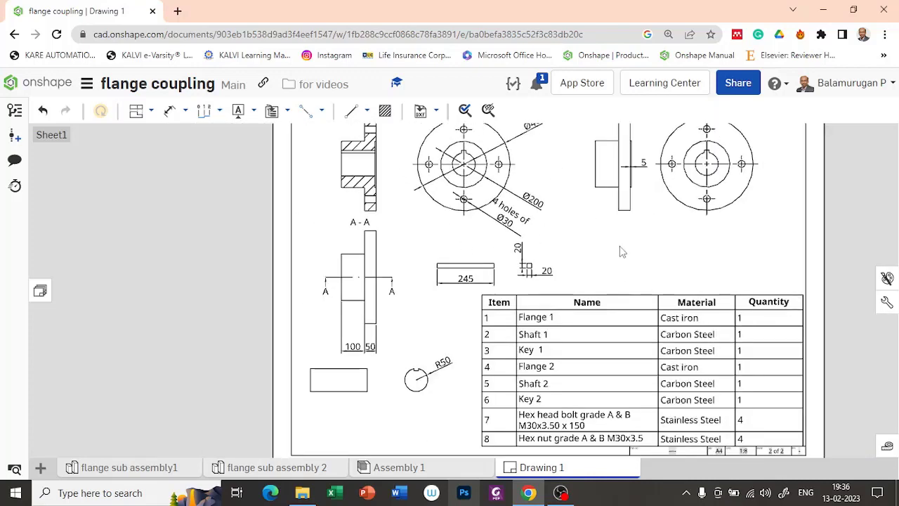
pyautogui.scroll(2, 663, 246)
pyautogui.scroll(-2, 649, 281)
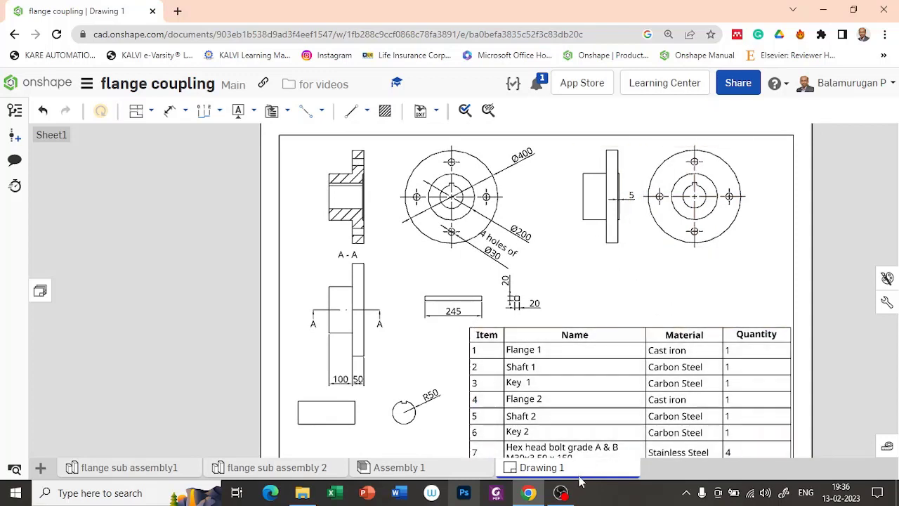
# Export Drawing 1 as a color PDF with normal text, using the Download option without storing it in a new tab
pyautogui.moveTo(582, 475)
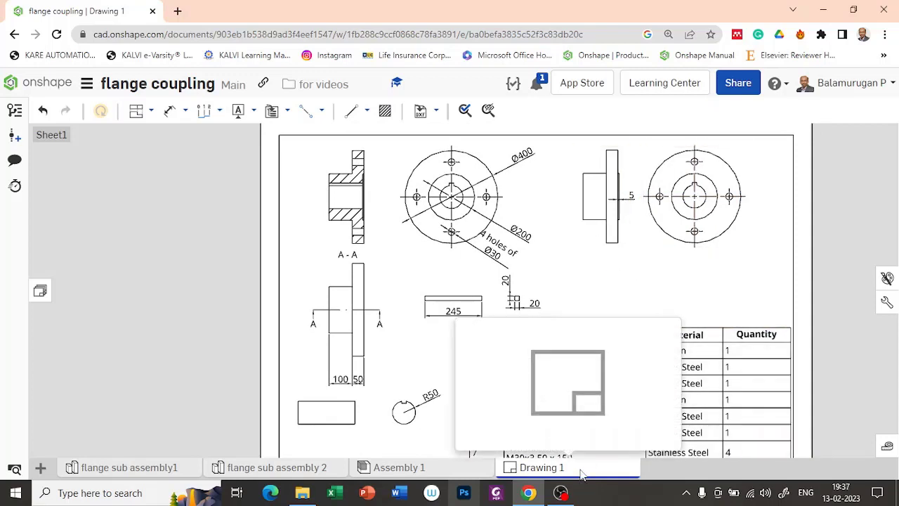
pyautogui.rightClick(582, 475)
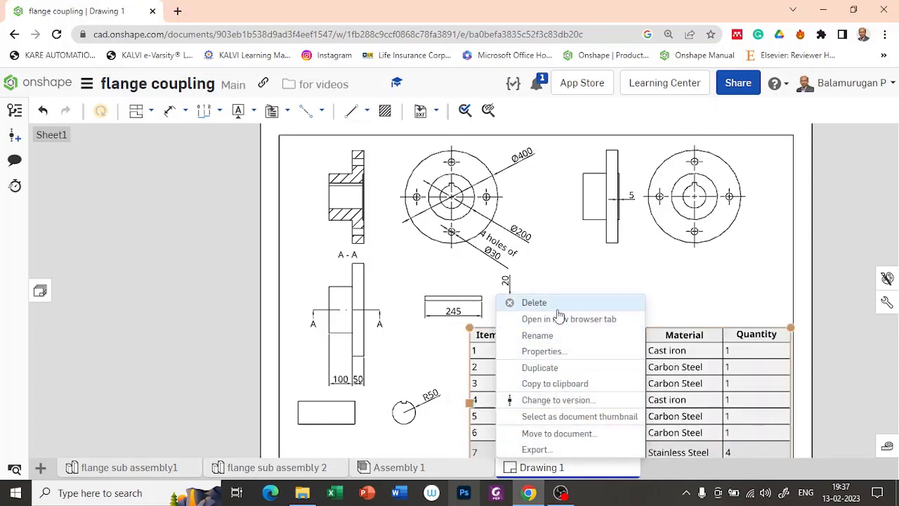
pyautogui.click(560, 450)
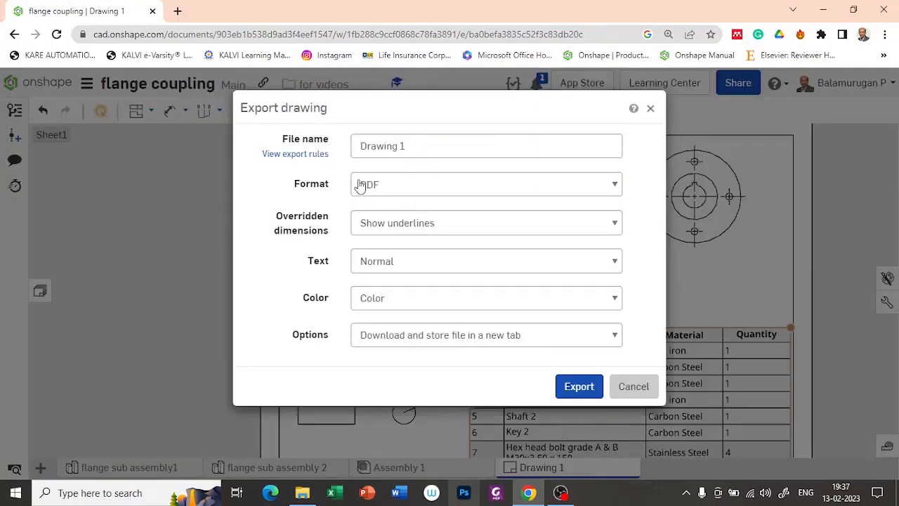
pyautogui.click(412, 191)
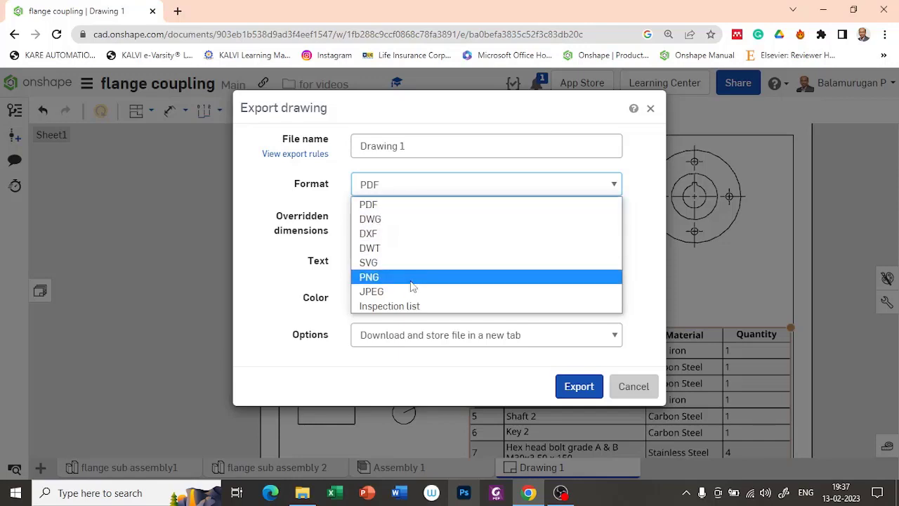
pyautogui.click(383, 210)
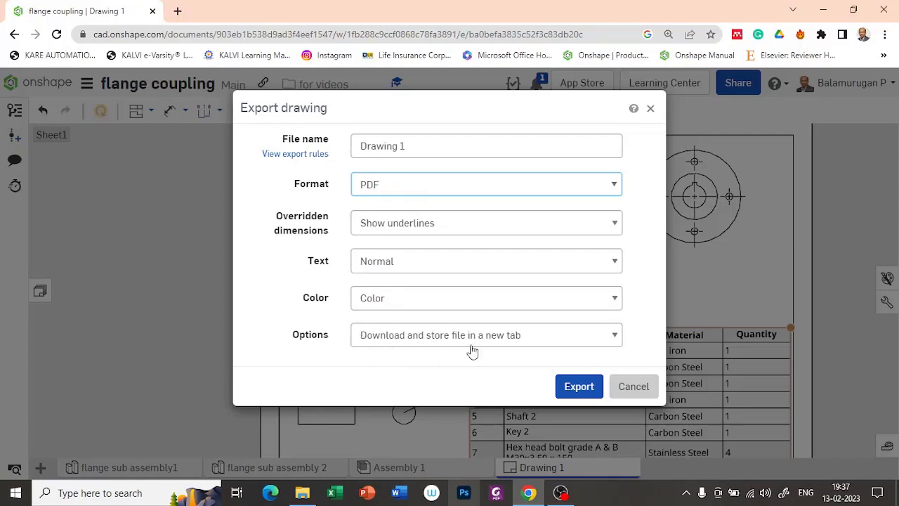
pyautogui.click(590, 341)
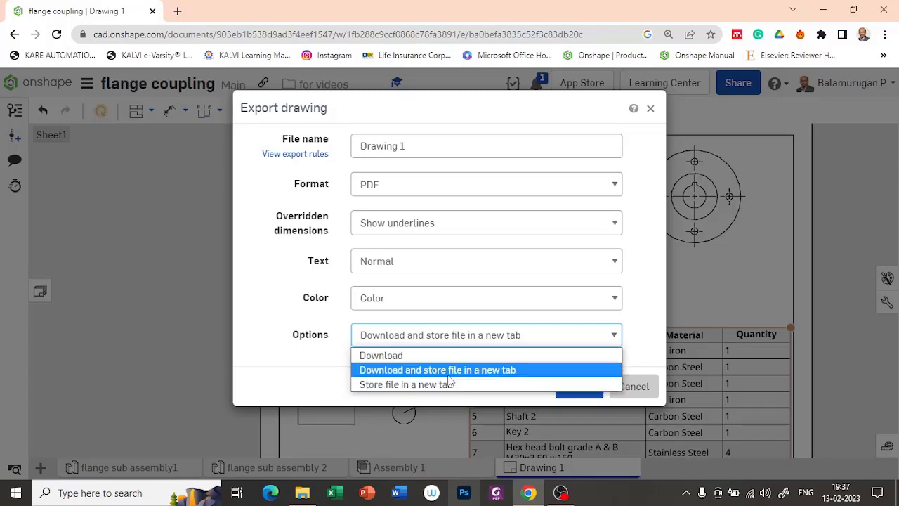
pyautogui.click(405, 358)
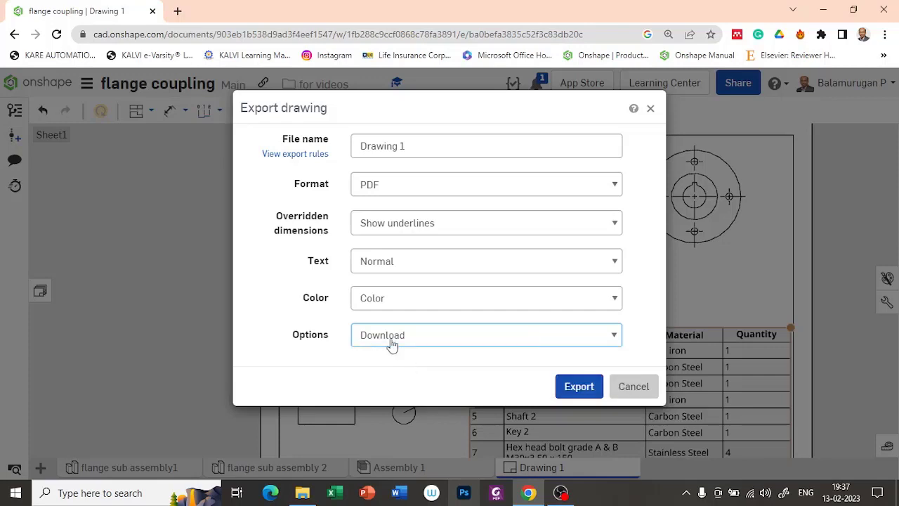
pyautogui.click(588, 391)
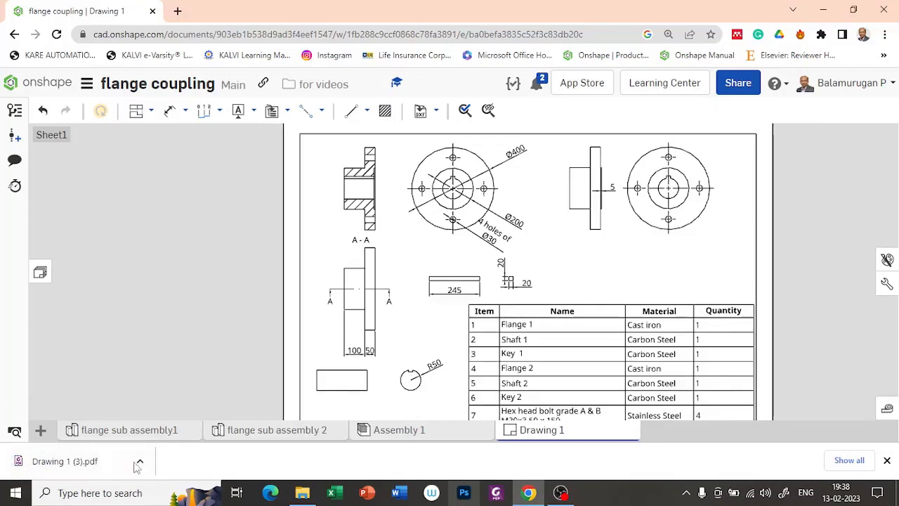
# Open the downloaded PDF and examine the assembly sheet, the part sheet and the bill of materials table
pyautogui.click(79, 466)
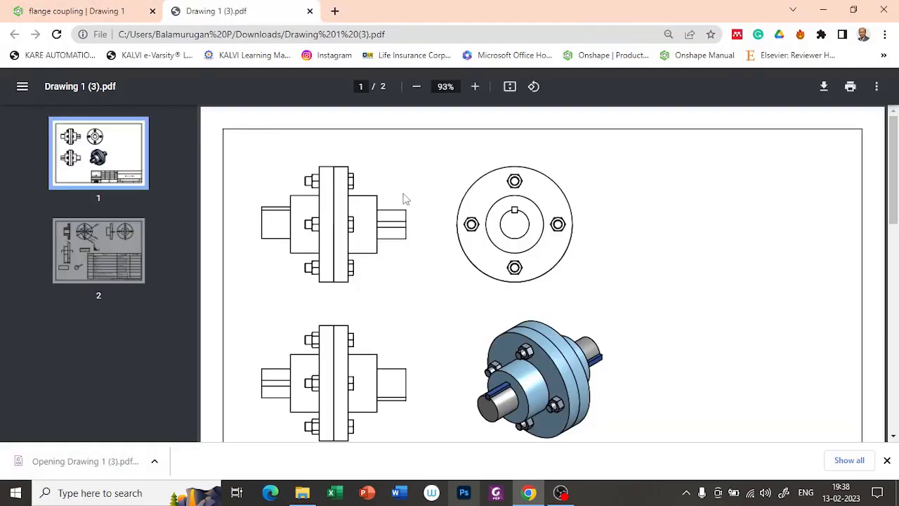
pyautogui.scroll(-9, 607, 257)
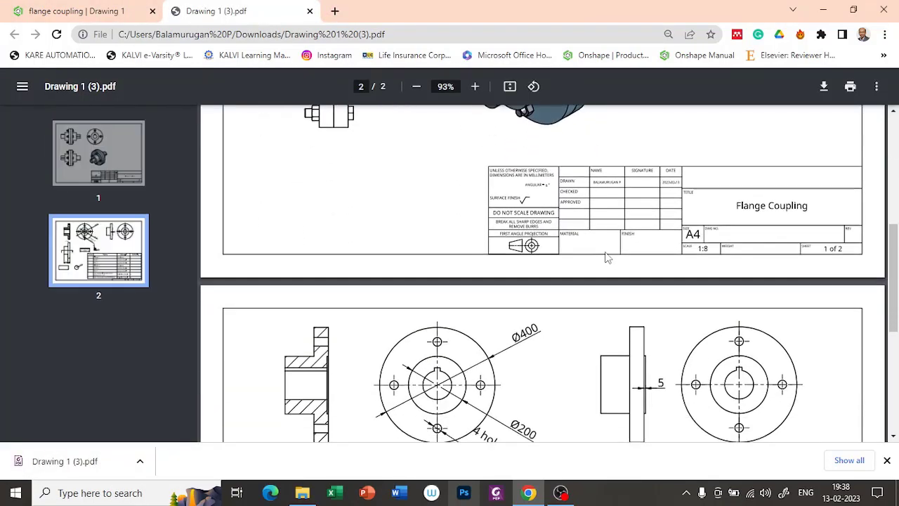
pyautogui.scroll(6, 607, 258)
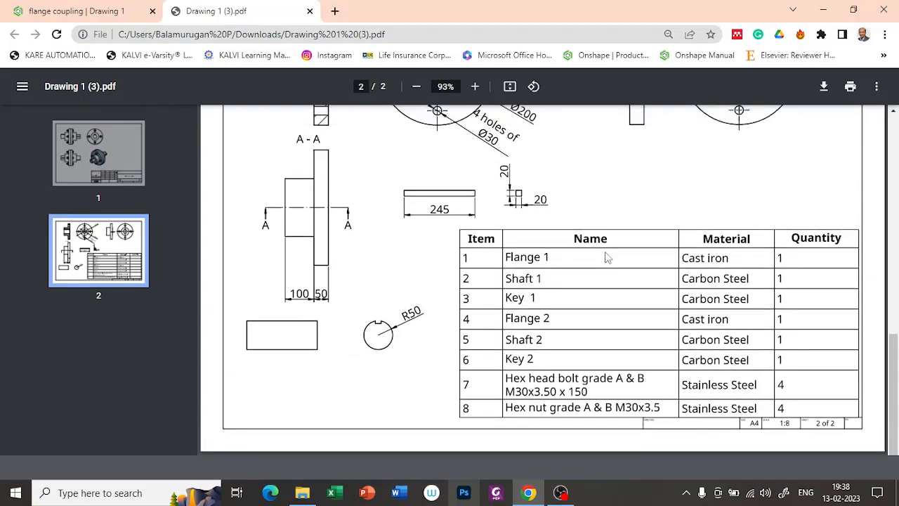
pyautogui.scroll(3, 607, 258)
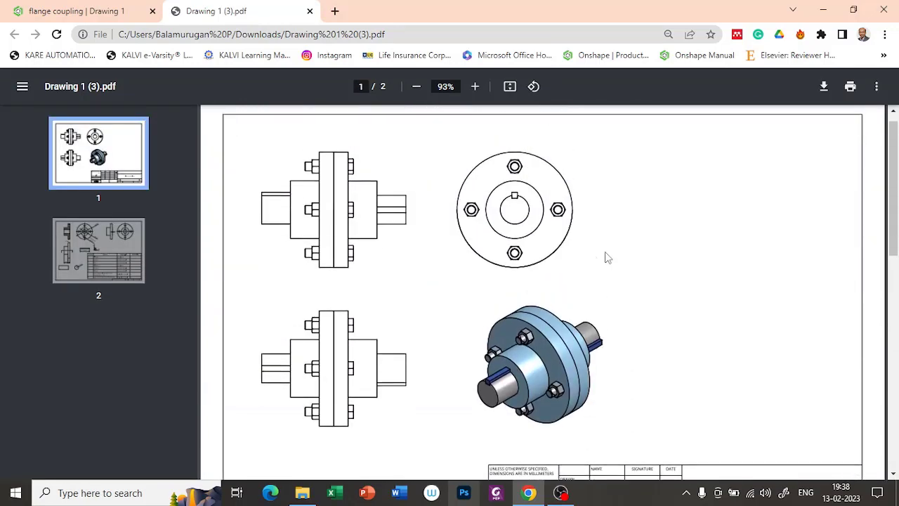
pyautogui.scroll(-2, 608, 258)
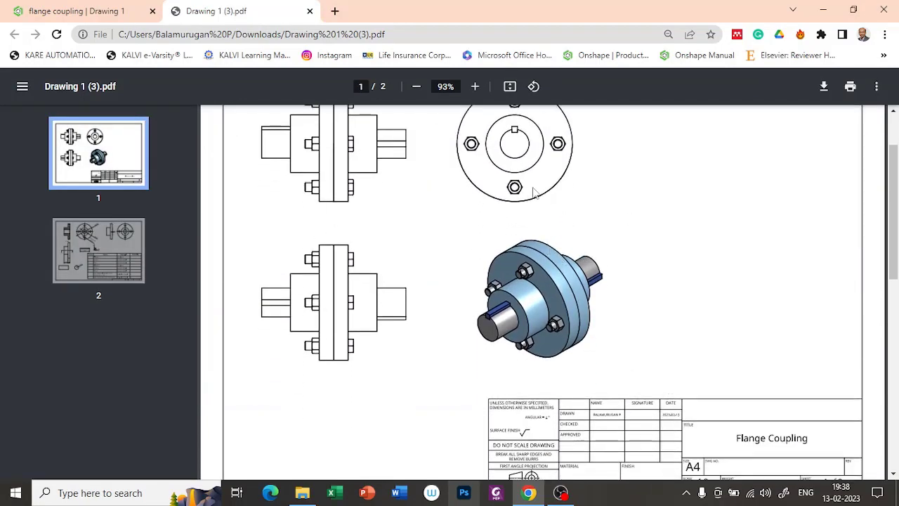
pyautogui.scroll(-6, 492, 281)
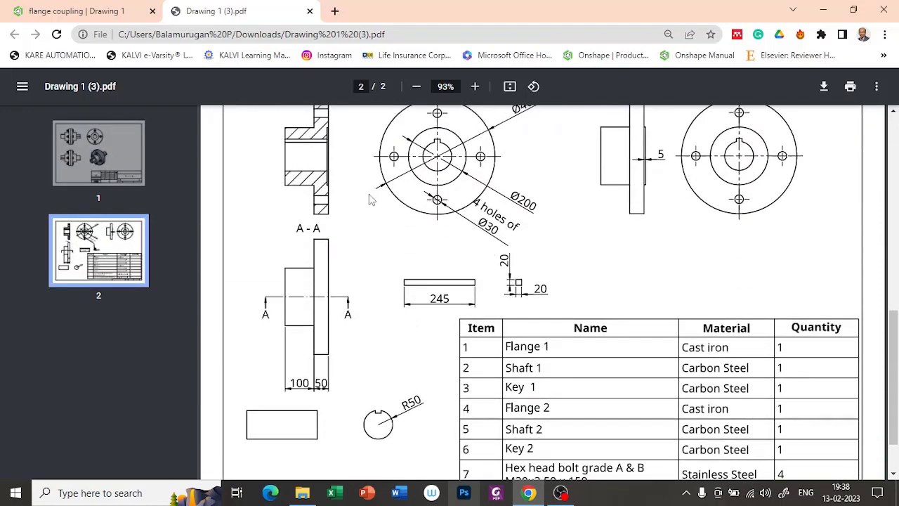
pyautogui.scroll(-1, 628, 344)
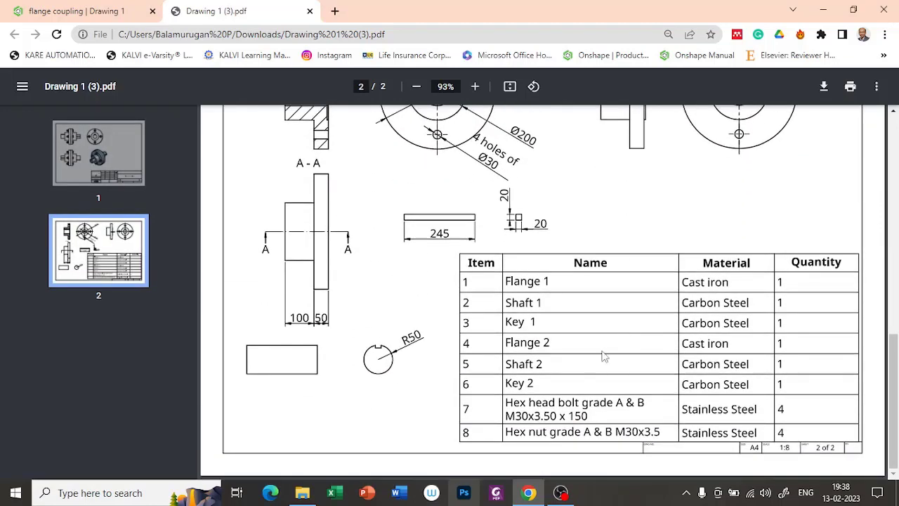